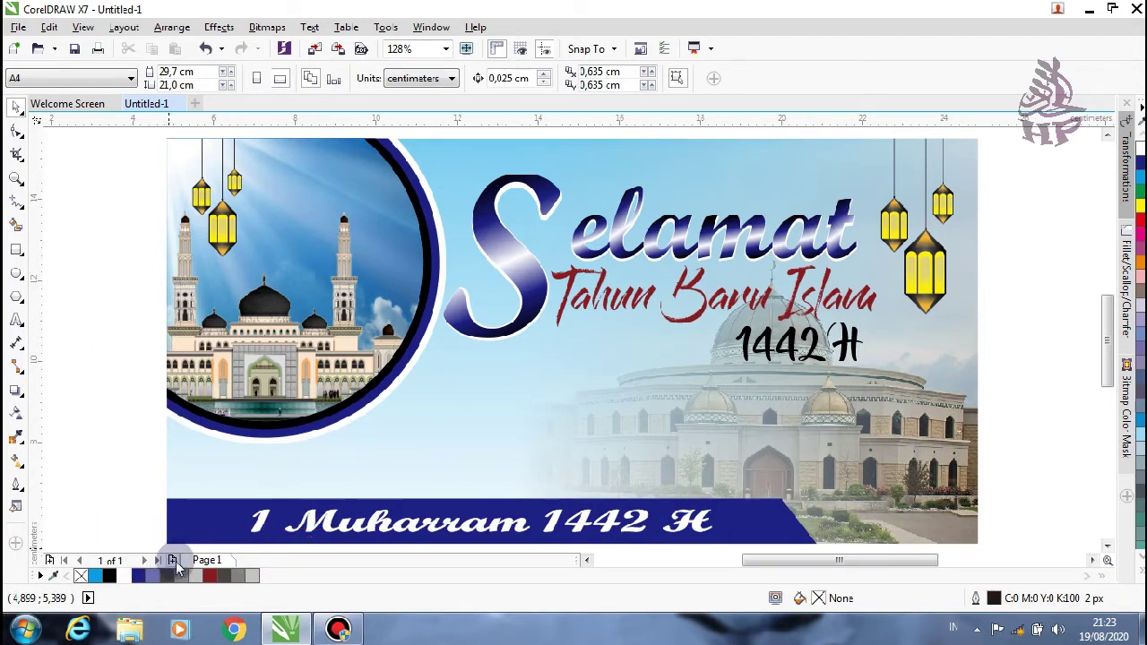
# - Insert a blank Page 2 after the finished banner page
pyautogui.click(173, 562)
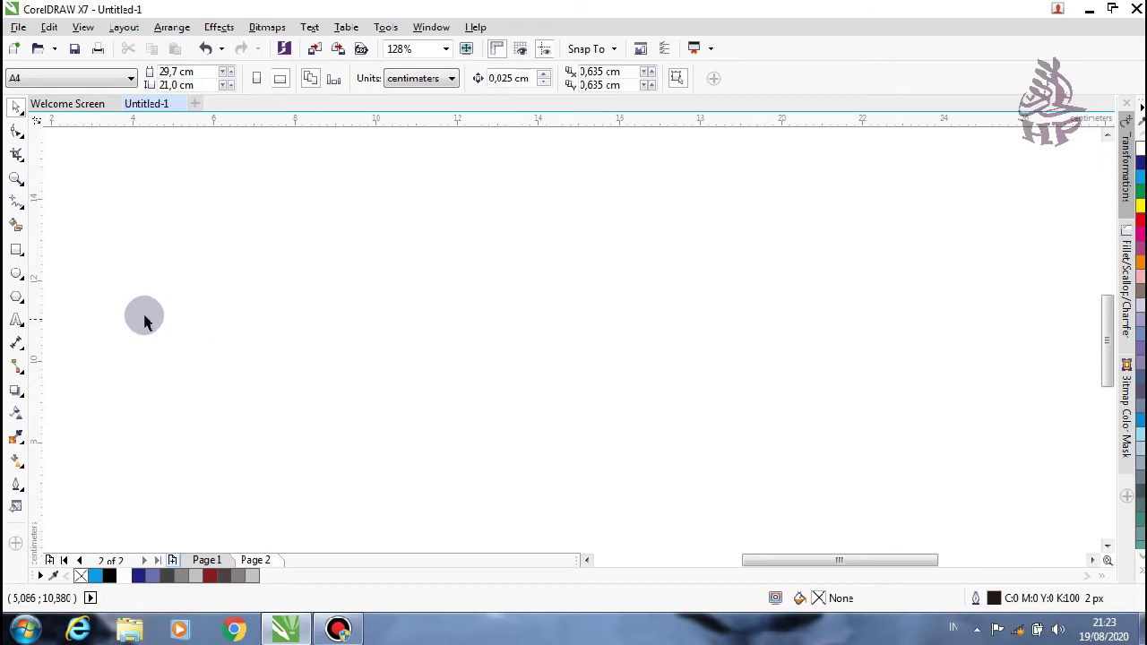
# - Draw a rectangle on Page 2 sized 20 cm wide by 10 cm high
pyautogui.scroll(-2, 242, 350)
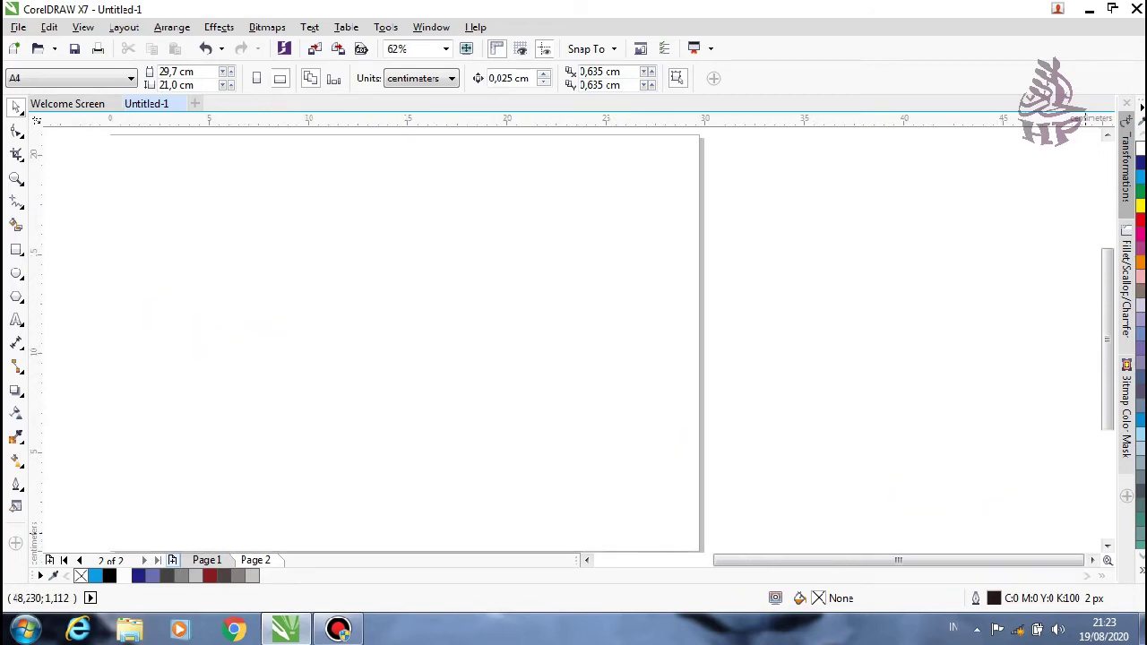
pyautogui.moveTo(1039, 572); pyautogui.dragTo(985, 570)
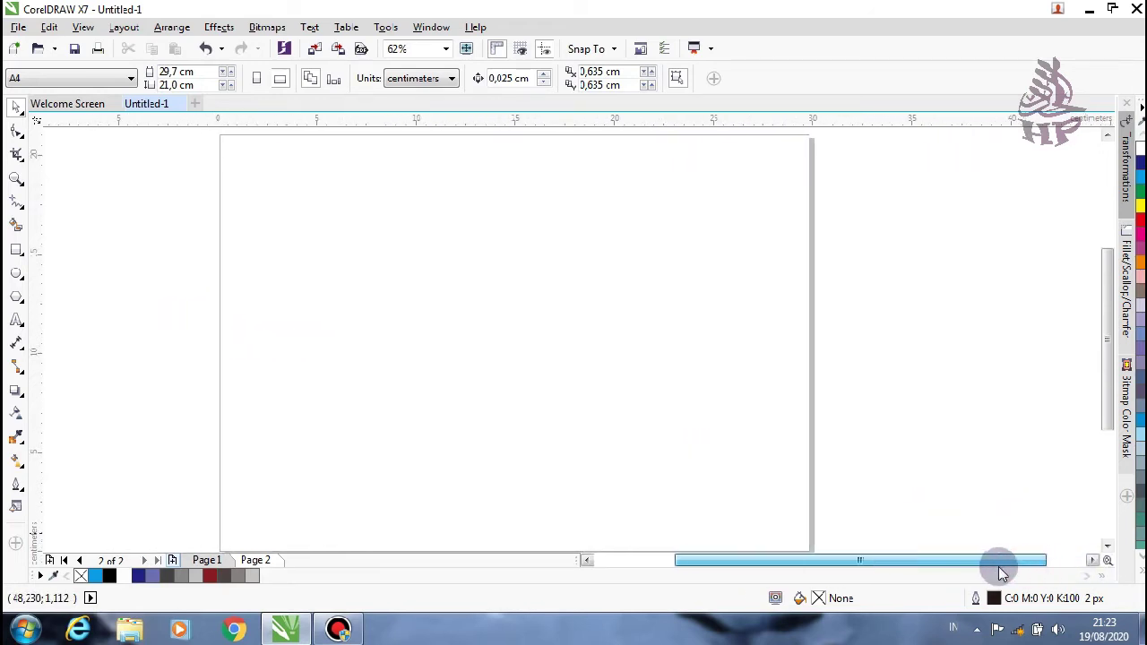
pyautogui.click(16, 250)
pyautogui.moveTo(301, 265); pyautogui.dragTo(730, 444)
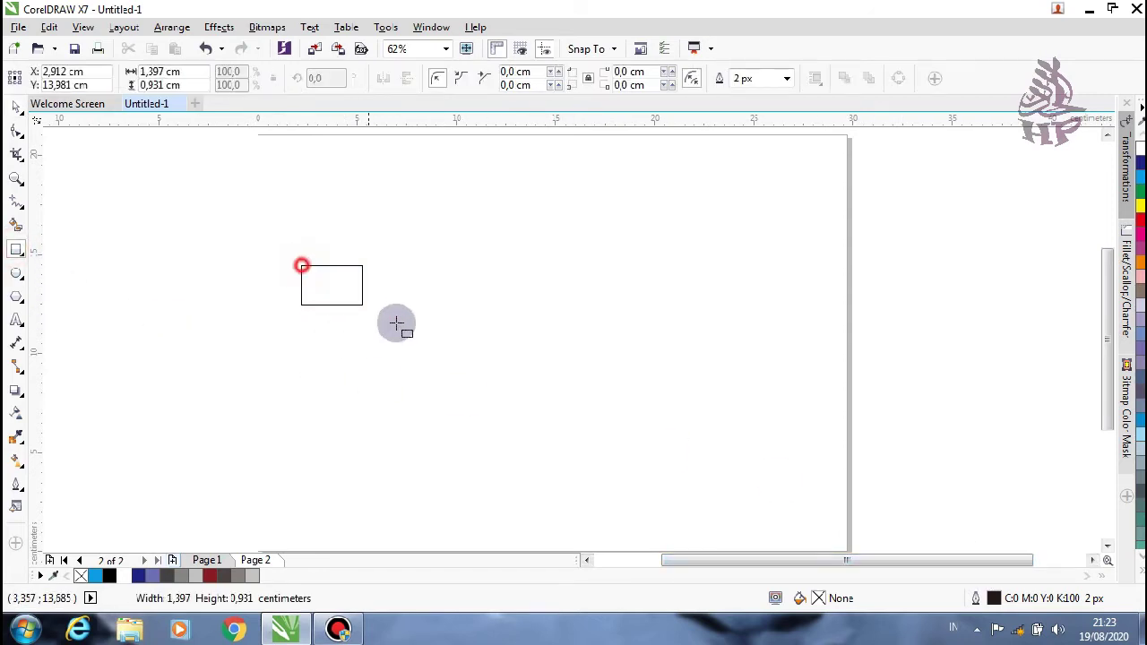
pyautogui.click(166, 71)
pyautogui.moveTo(165, 71); pyautogui.dragTo(131, 74)
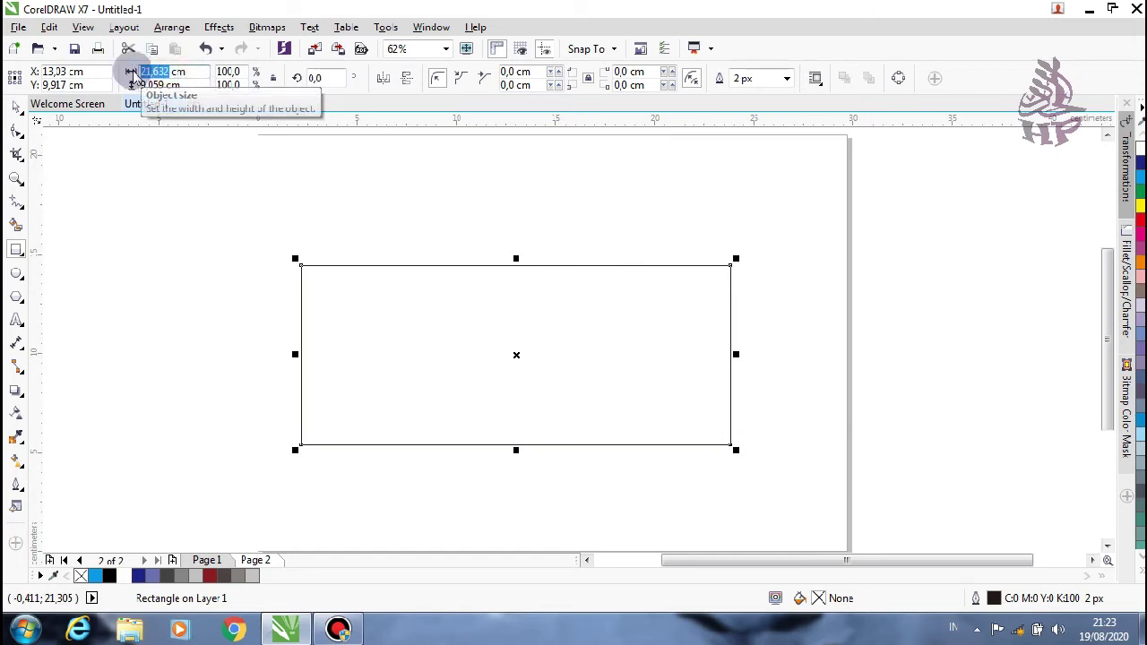
pyautogui.write('20')
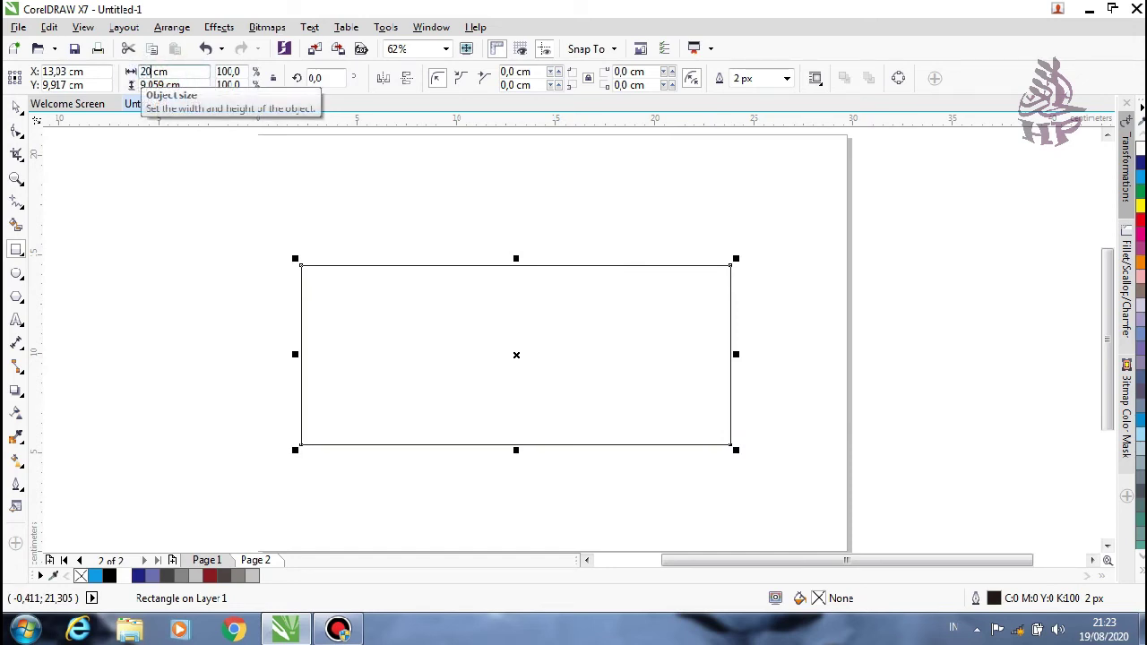
pyautogui.click(166, 85)
pyautogui.moveTo(166, 85); pyautogui.dragTo(152, 85)
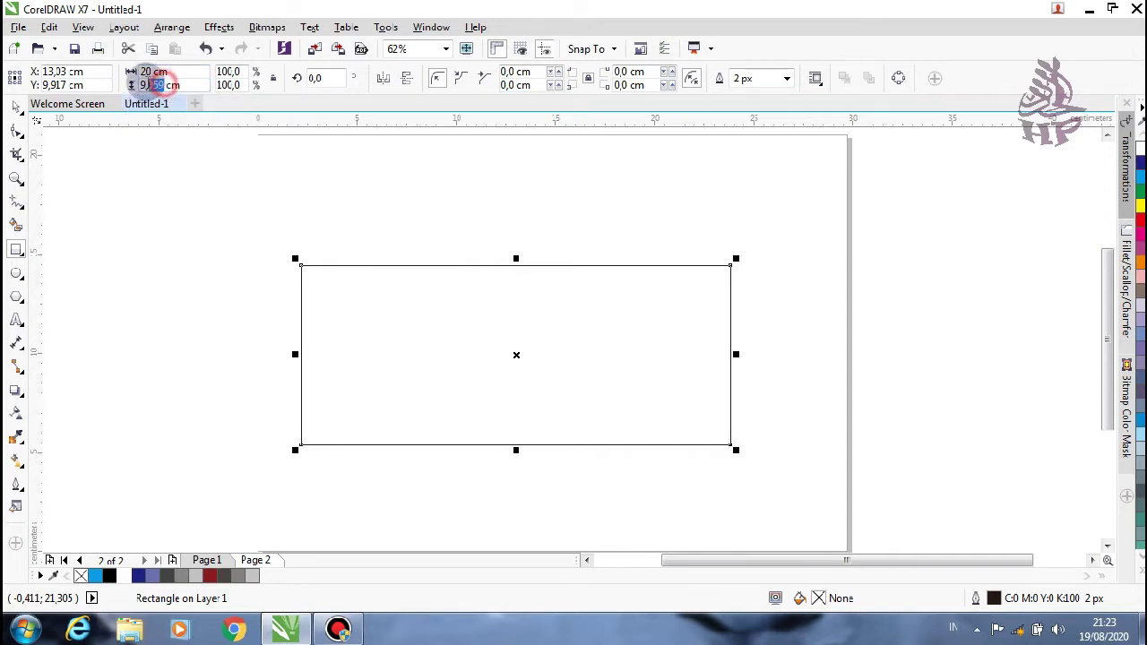
pyautogui.write('10')
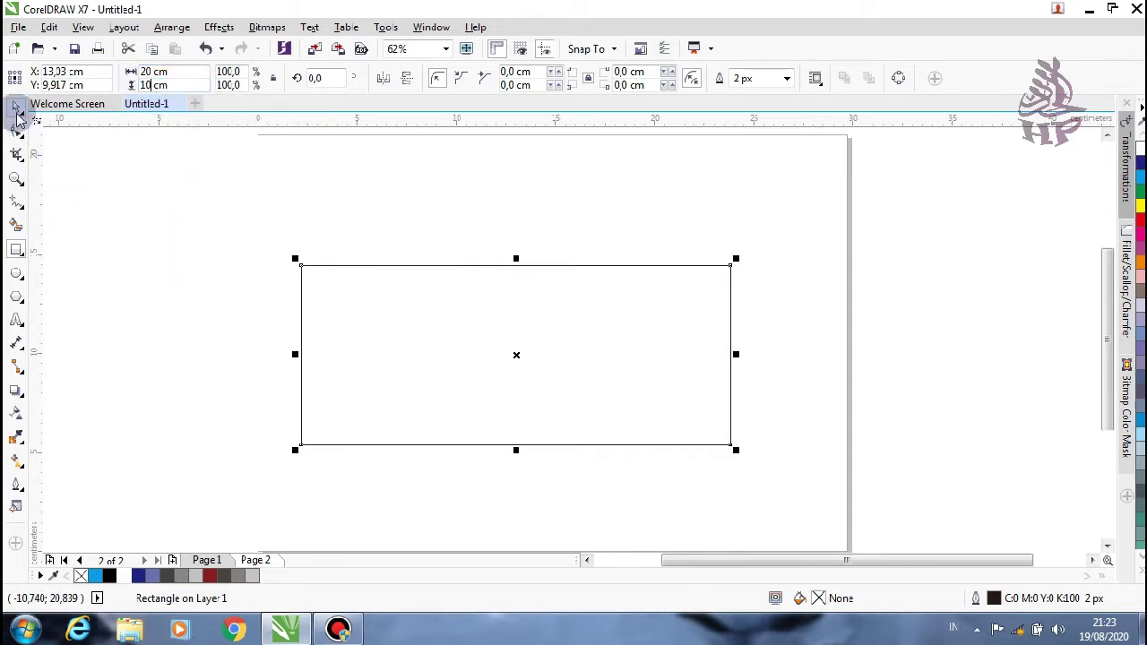
pyautogui.click(17, 111)
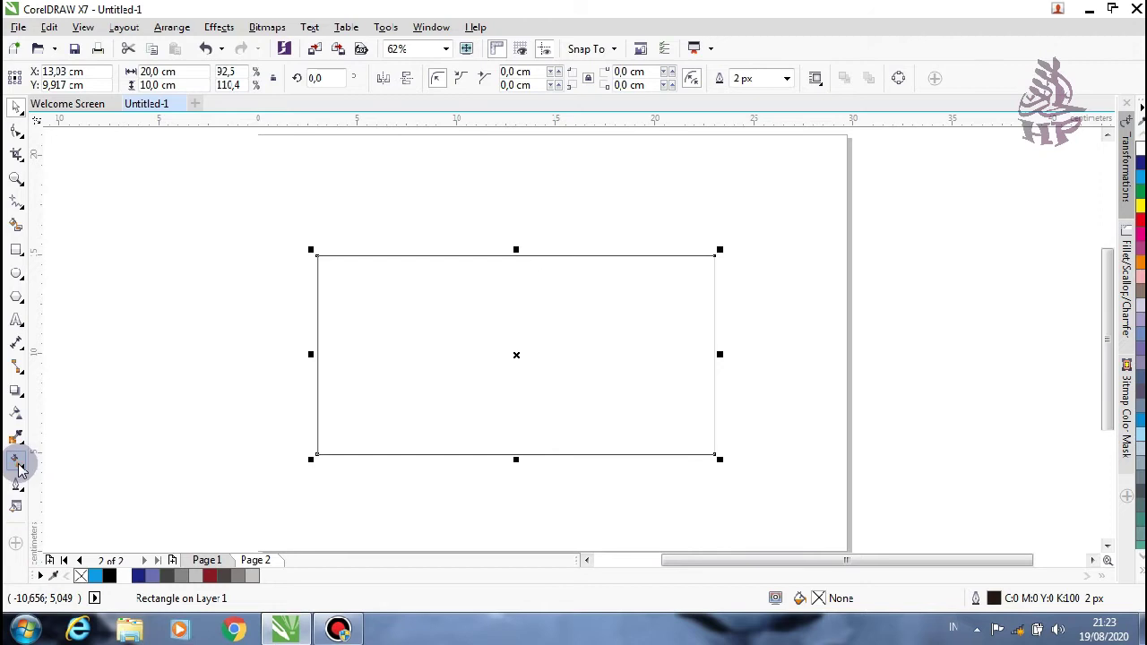
# - Give the rectangle a fountain fill running vertically from top to bottom
pyautogui.click(18, 461)
pyautogui.click(62, 78)
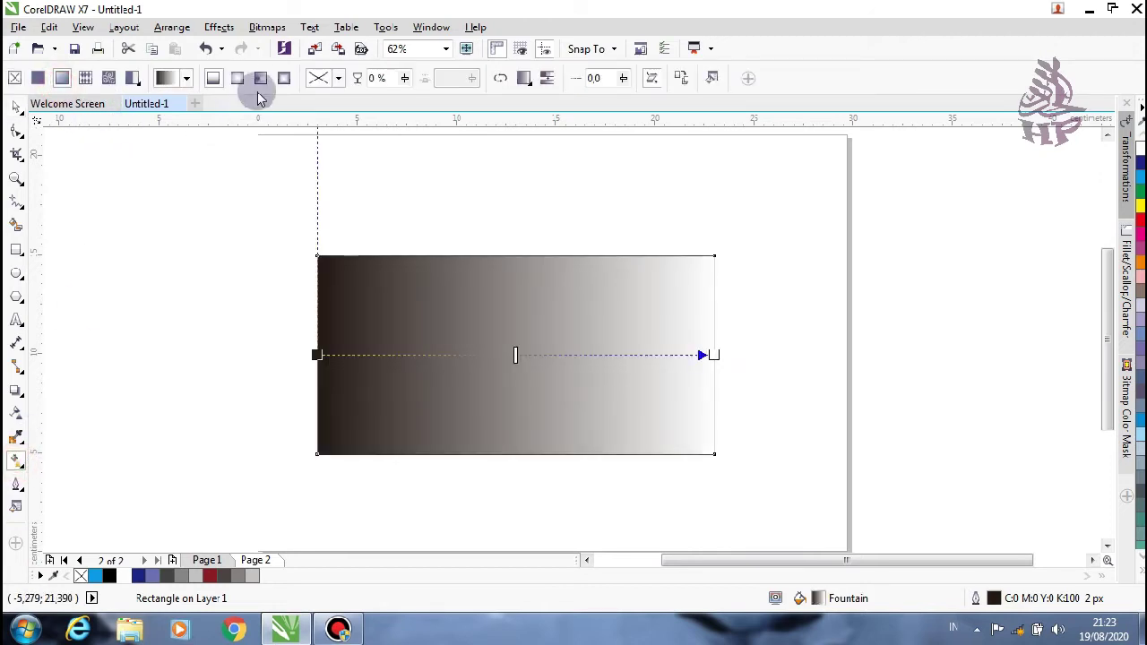
pyautogui.click(307, 348)
pyautogui.moveTo(310, 351); pyautogui.dragTo(532, 172)
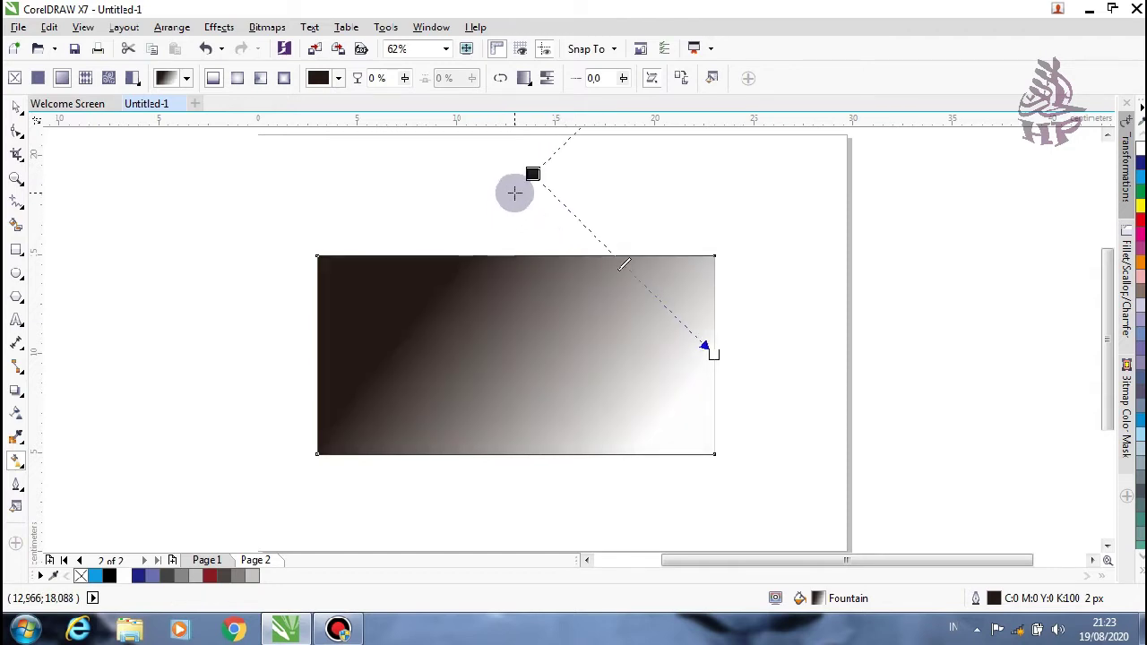
pyautogui.click(697, 350)
pyautogui.moveTo(713, 351); pyautogui.dragTo(533, 454)
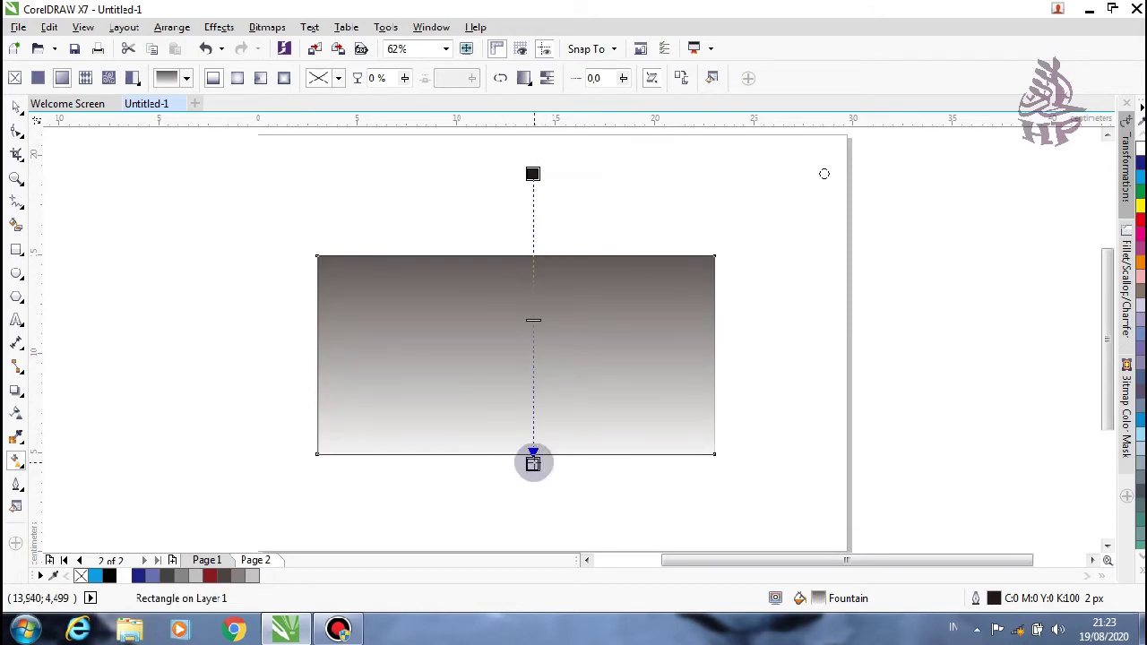
# - Make the gradient's top stop cyan-blue and adjust its midpoint into white
pyautogui.click(532, 173)
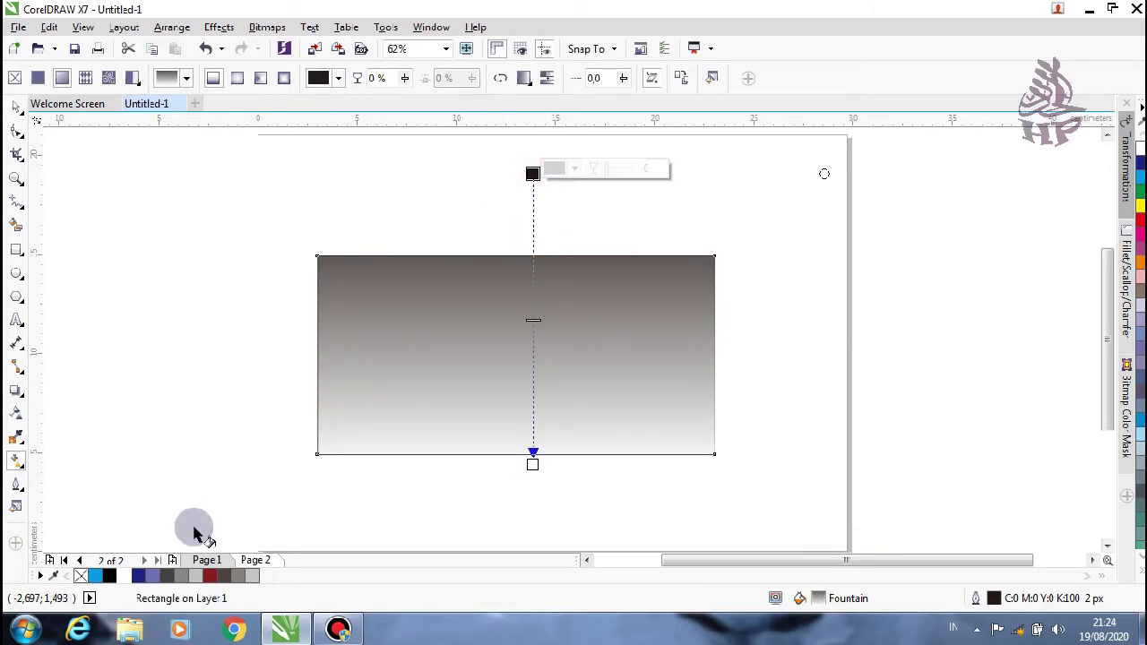
pyautogui.click(94, 575)
pyautogui.click(533, 320)
pyautogui.click(538, 263)
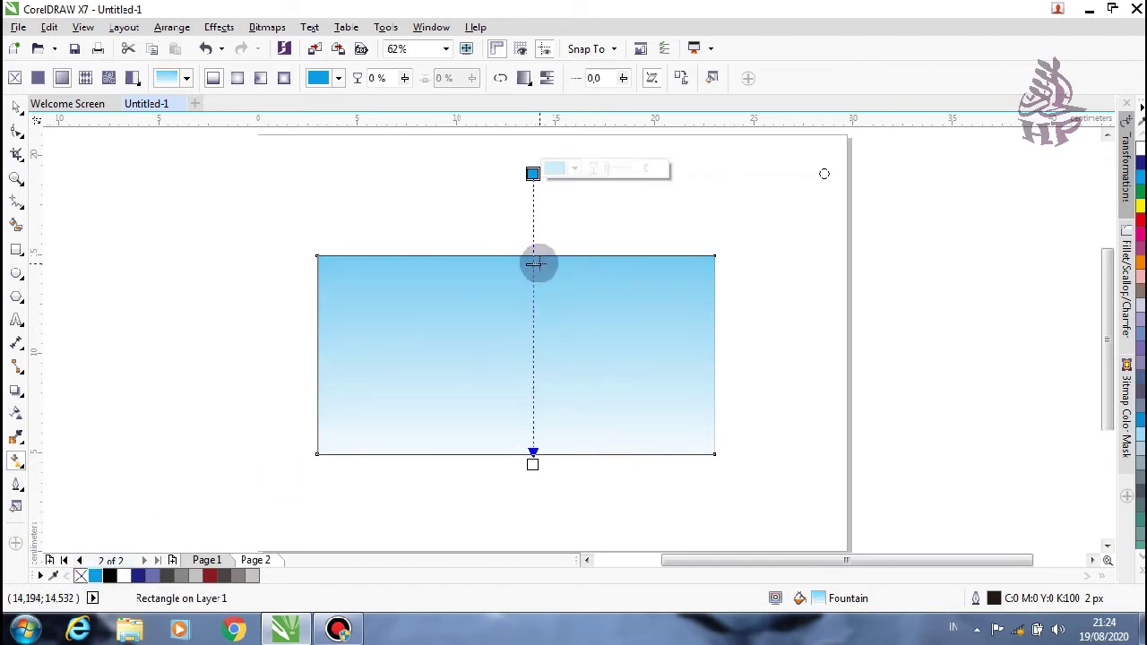
pyautogui.click(16, 108)
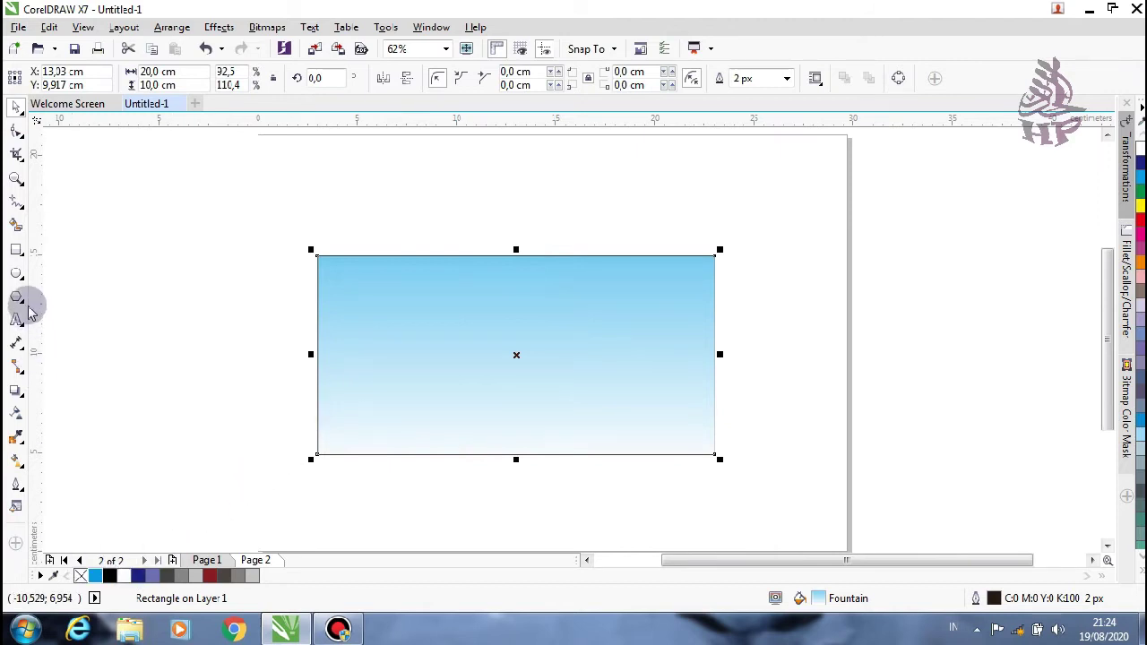
# - Draw a dark blue strip along the bottom of the sky rectangle
pyautogui.click(18, 251)
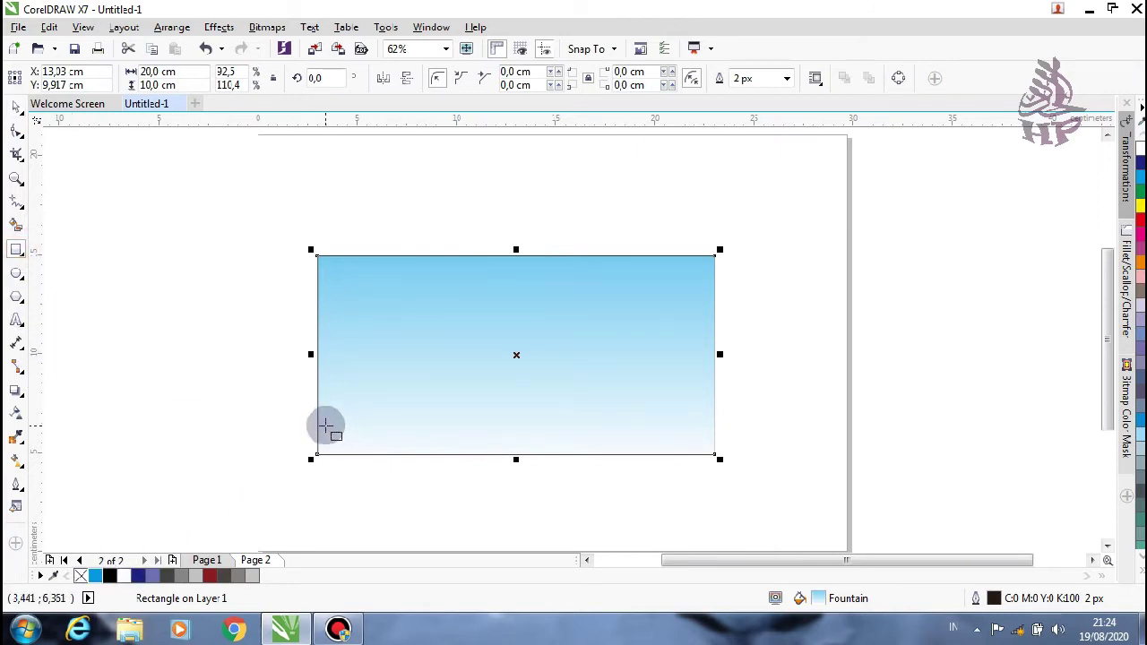
pyautogui.moveTo(317, 424); pyautogui.dragTo(606, 454)
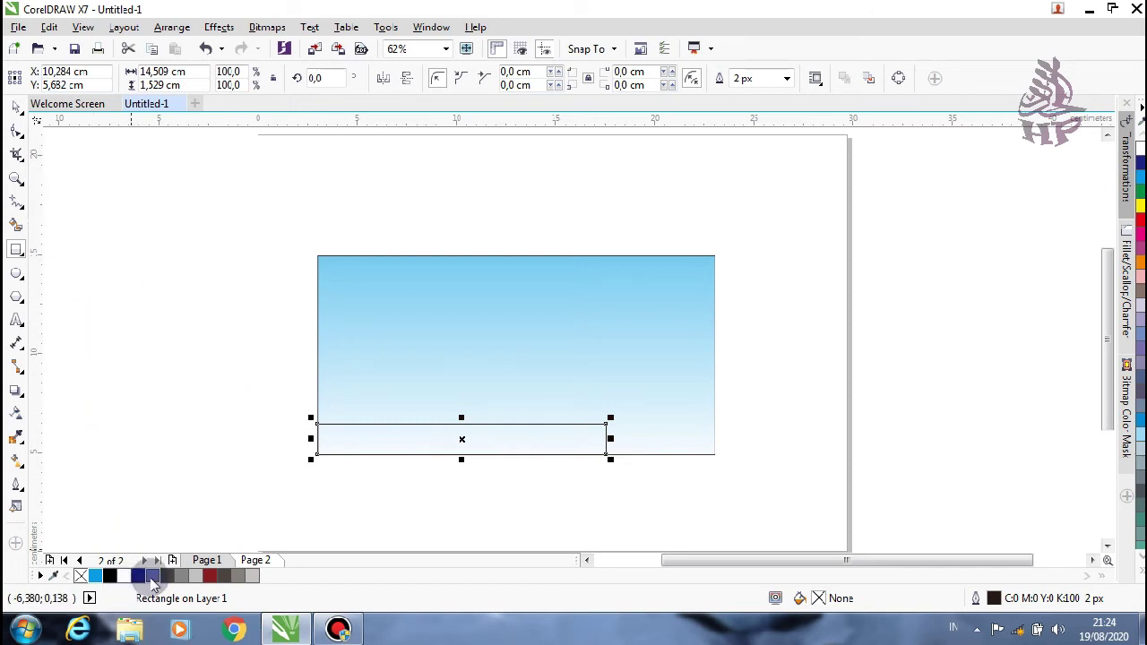
pyautogui.click(139, 577)
pyautogui.click(16, 105)
# - Convert the strip to curves and drag its top-right node left to slant it
pyautogui.rightClick(460, 439)
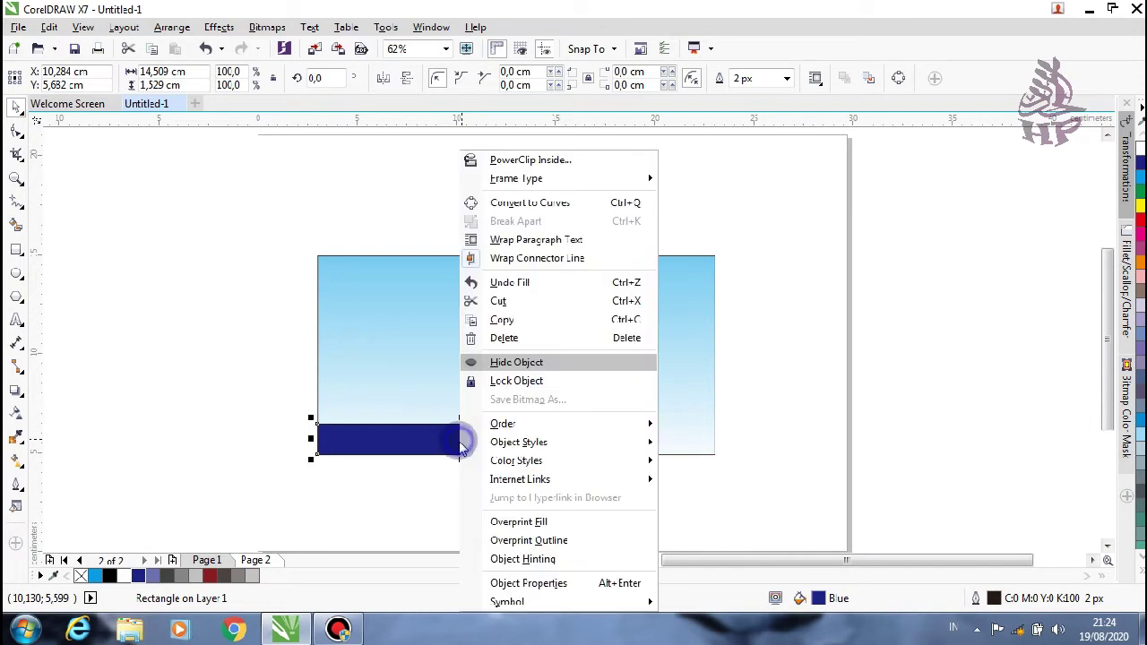
pyautogui.click(516, 208)
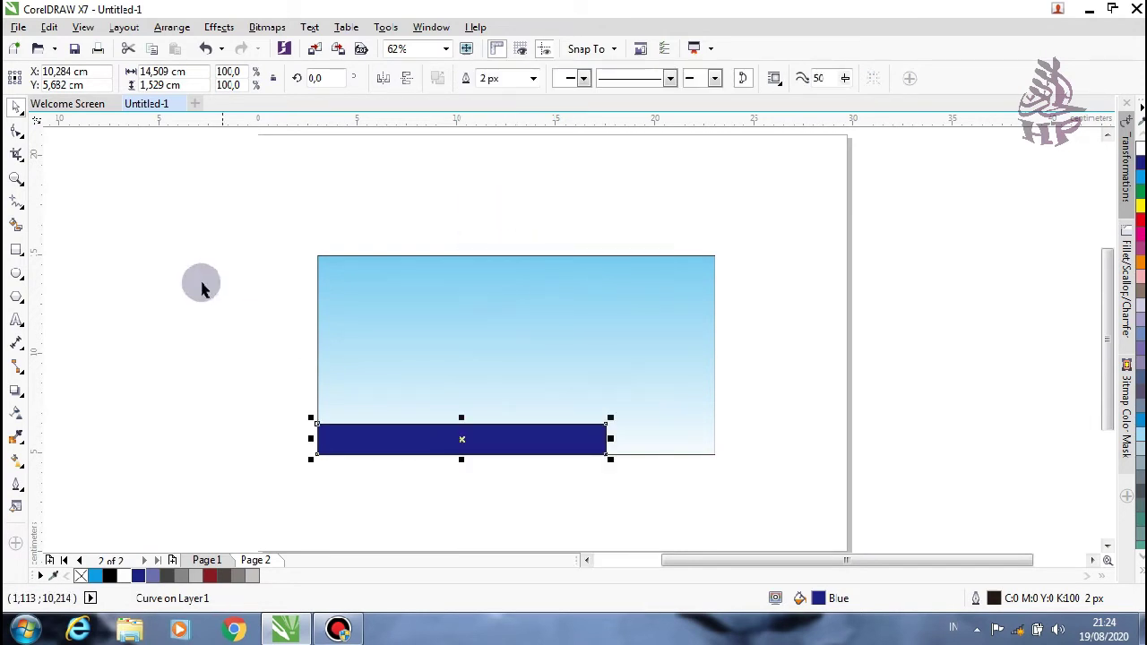
pyautogui.click(14, 132)
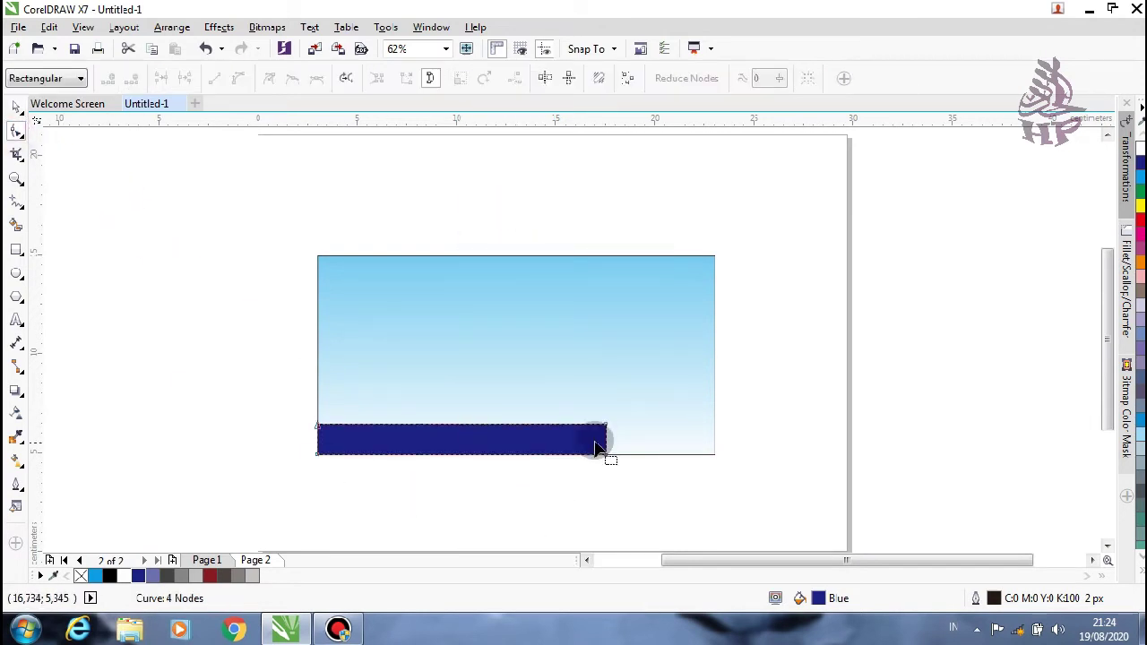
pyautogui.moveTo(605, 433); pyautogui.dragTo(586, 424)
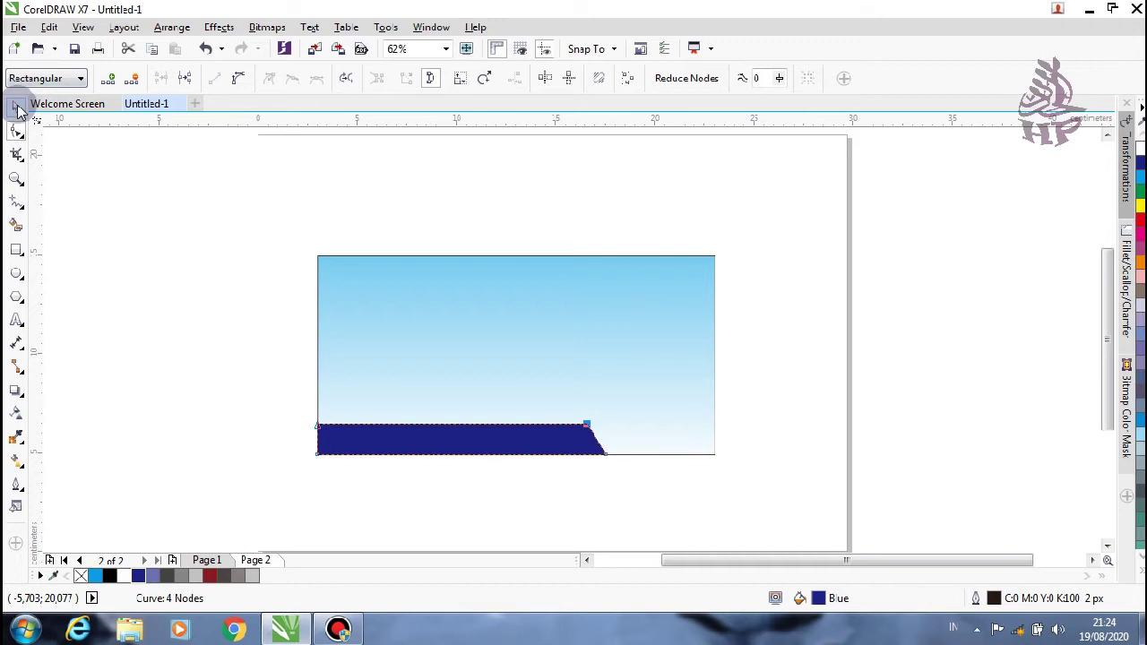
pyautogui.click(17, 108)
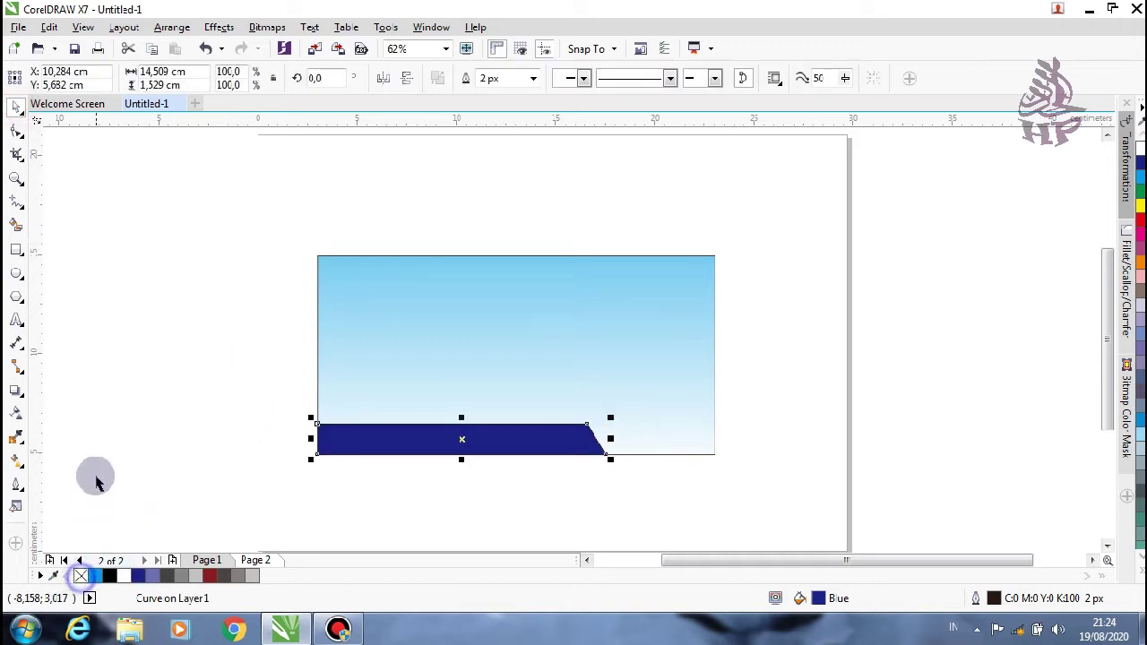
pyautogui.click(97, 481)
pyautogui.click(404, 450)
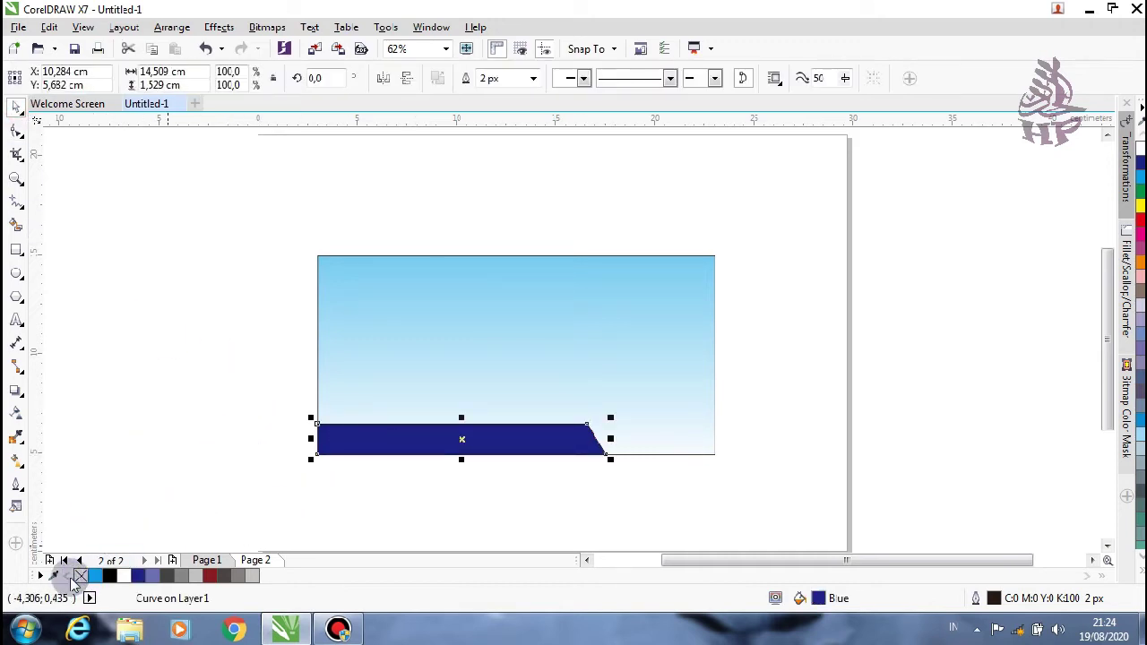
pyautogui.click(95, 519)
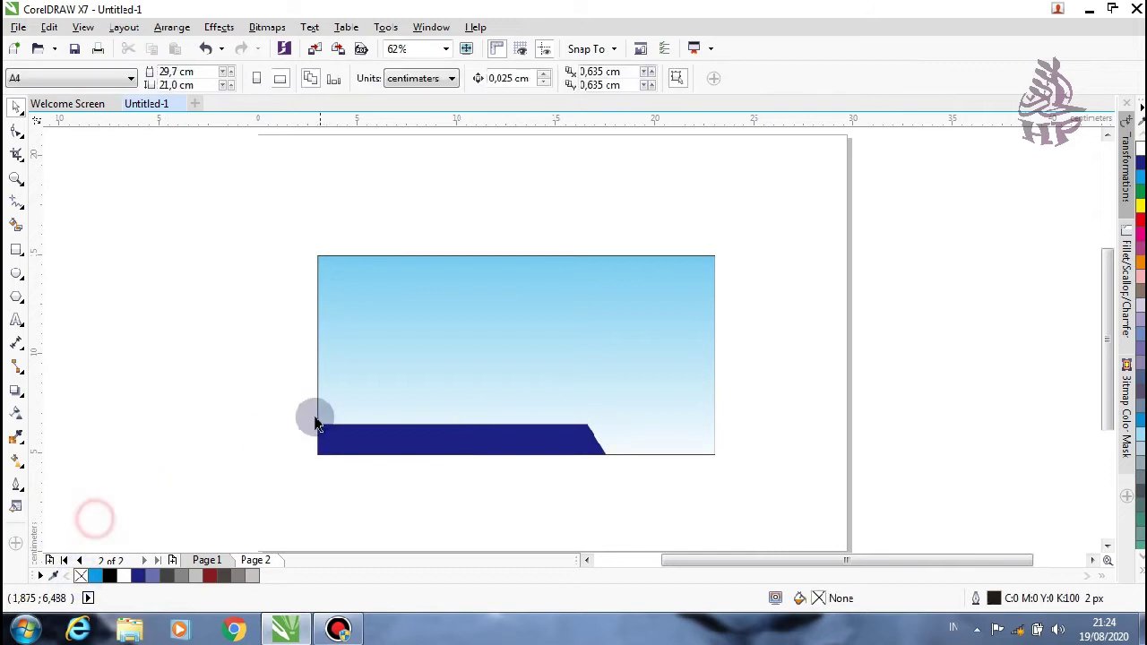
pyautogui.click(368, 378)
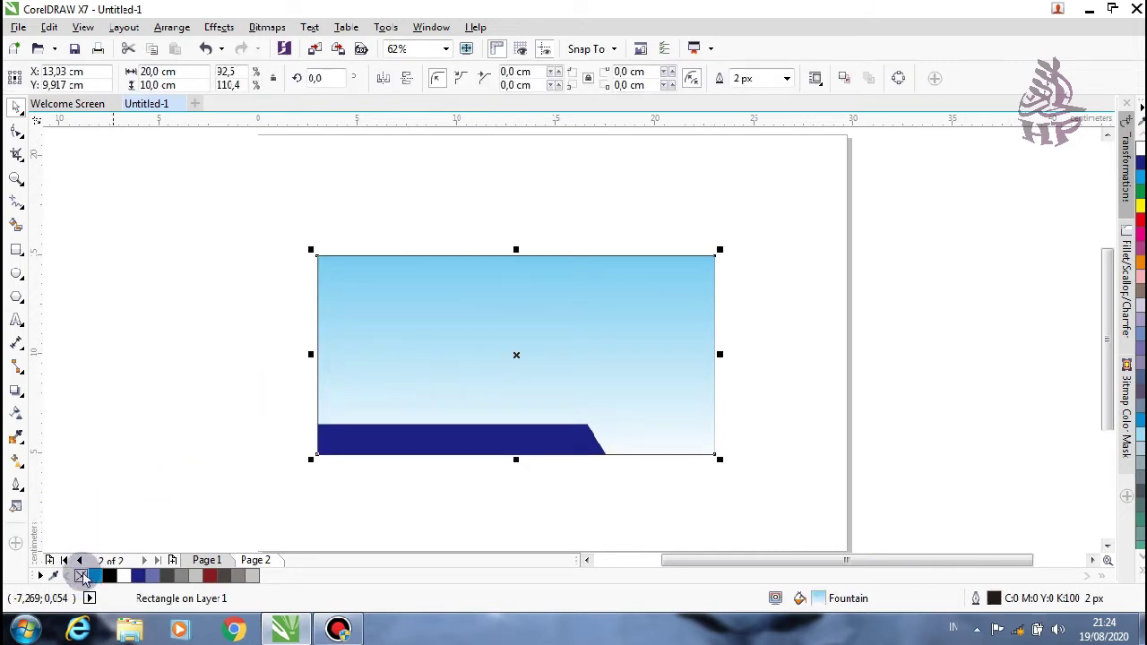
pyautogui.click(101, 519)
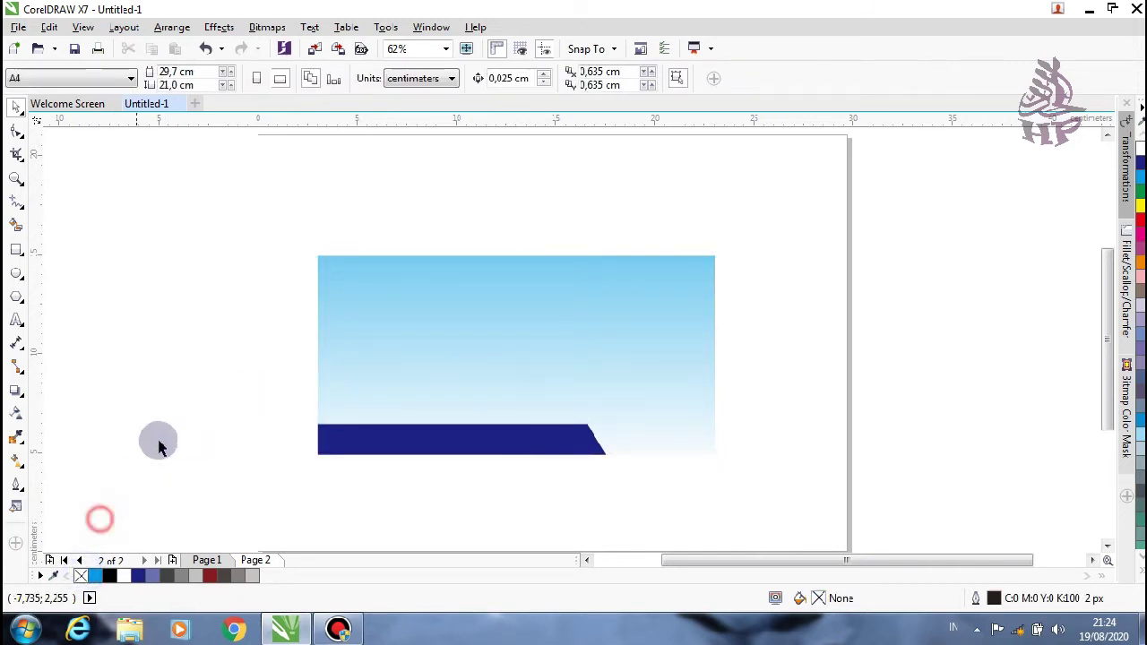
# - Draw a circle over the sky's upper-left corner, reposition it and enlarge it slightly
pyautogui.click(17, 273)
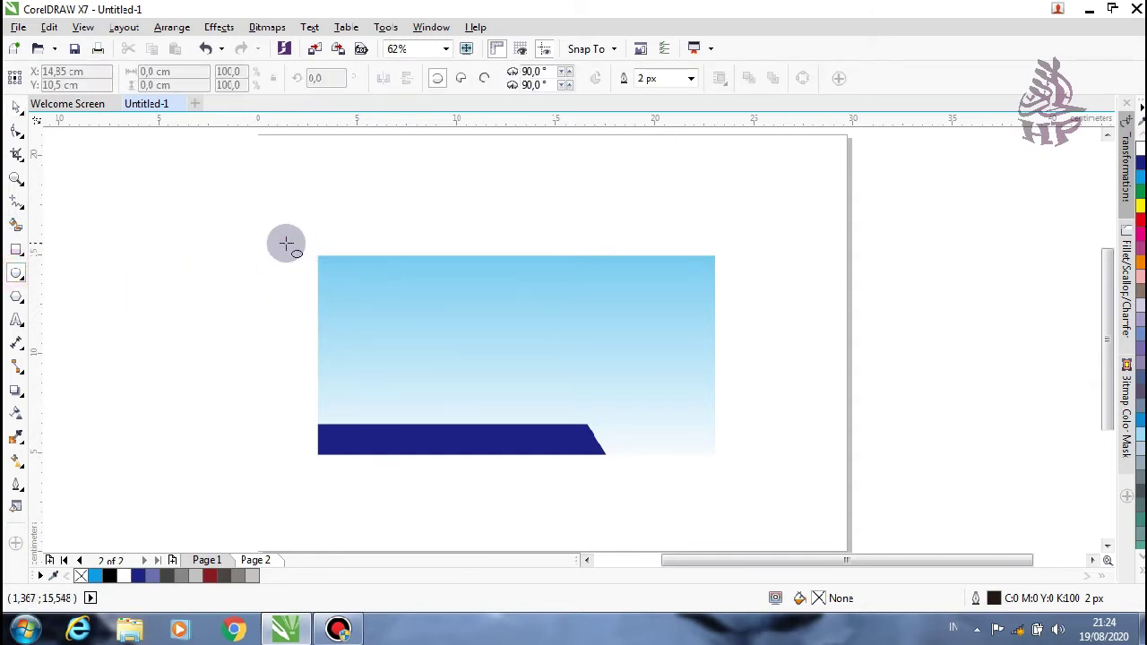
pyautogui.moveTo(306, 248); pyautogui.dragTo(436, 400)
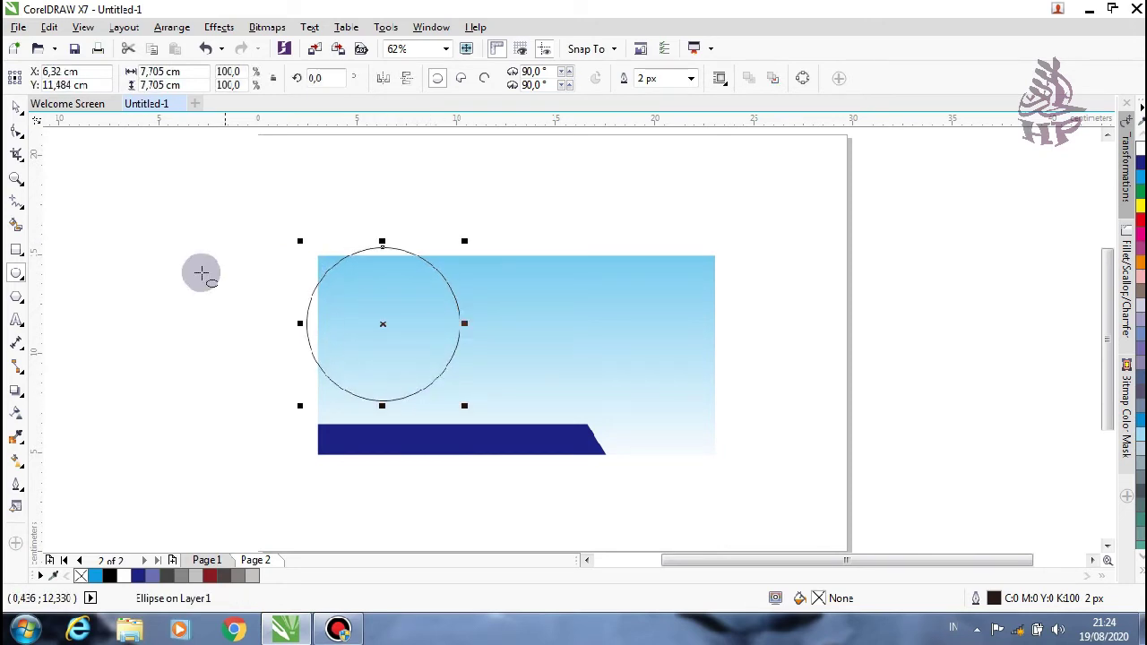
pyautogui.click(15, 108)
pyautogui.moveTo(383, 324); pyautogui.dragTo(365, 312)
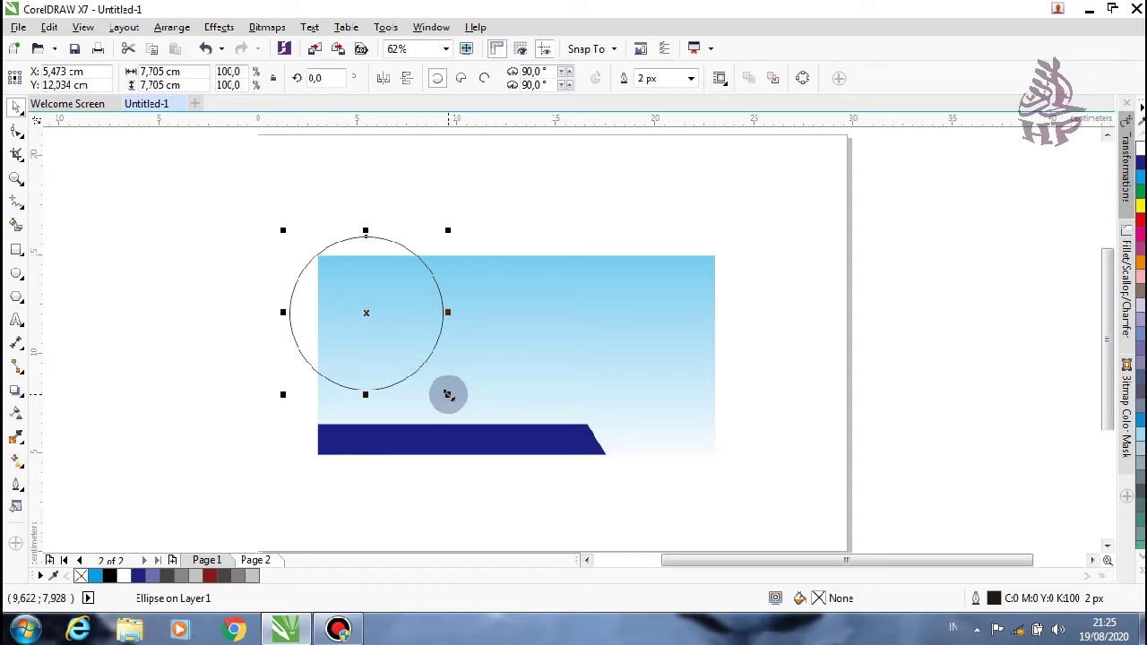
pyautogui.moveTo(447, 395); pyautogui.dragTo(452, 399)
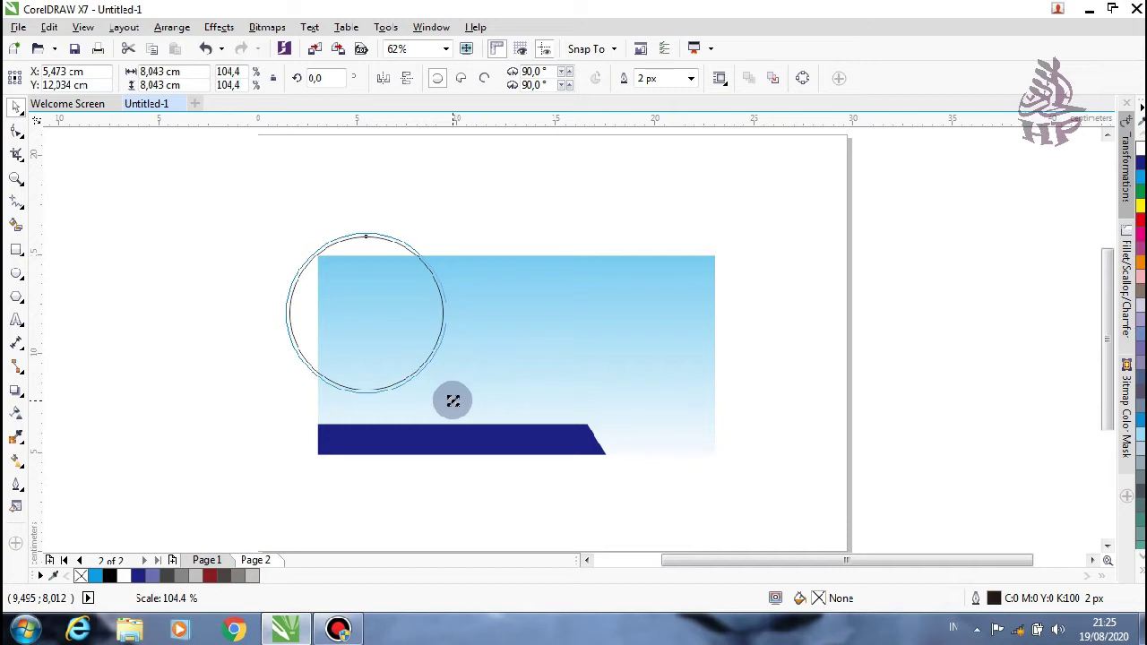
pyautogui.moveTo(452, 401); pyautogui.dragTo(462, 406)
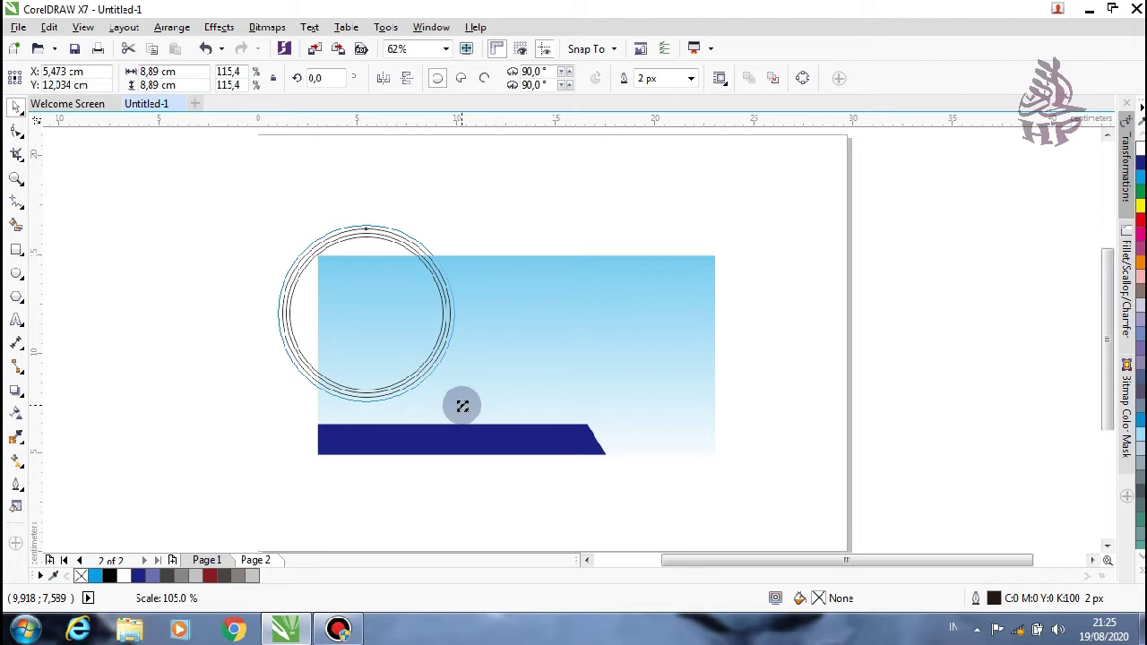
pyautogui.moveTo(462, 406); pyautogui.dragTo(462, 406)
pyautogui.click(251, 397)
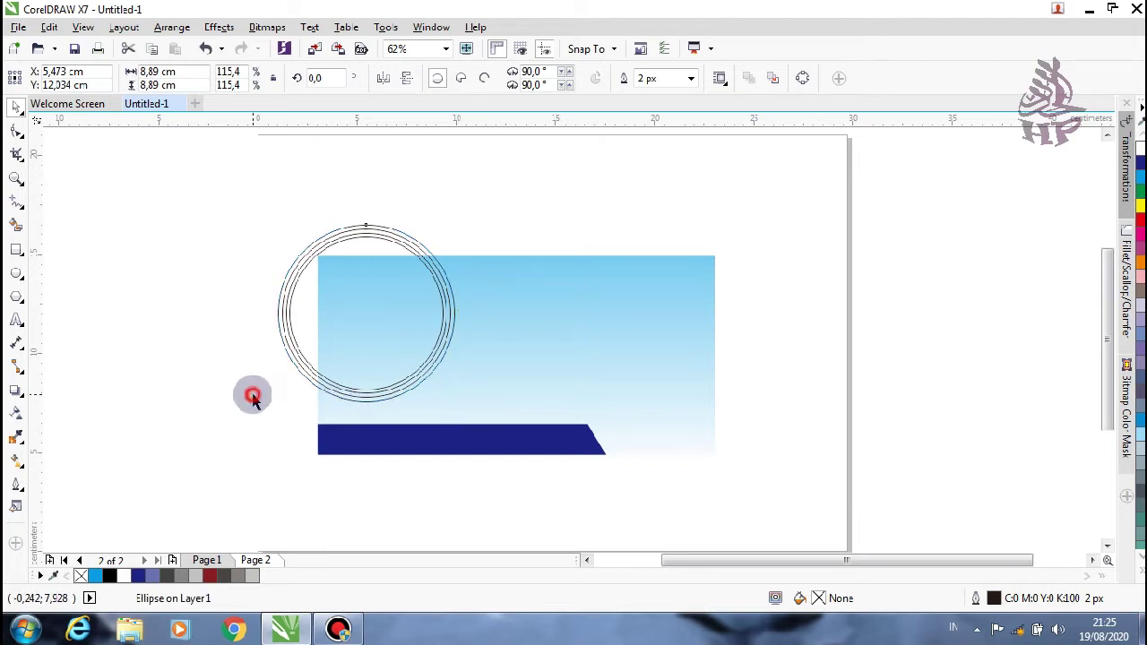
# - Try a cyan fill on the circles, then undo it with Ctrl+Z
pyautogui.click(315, 378)
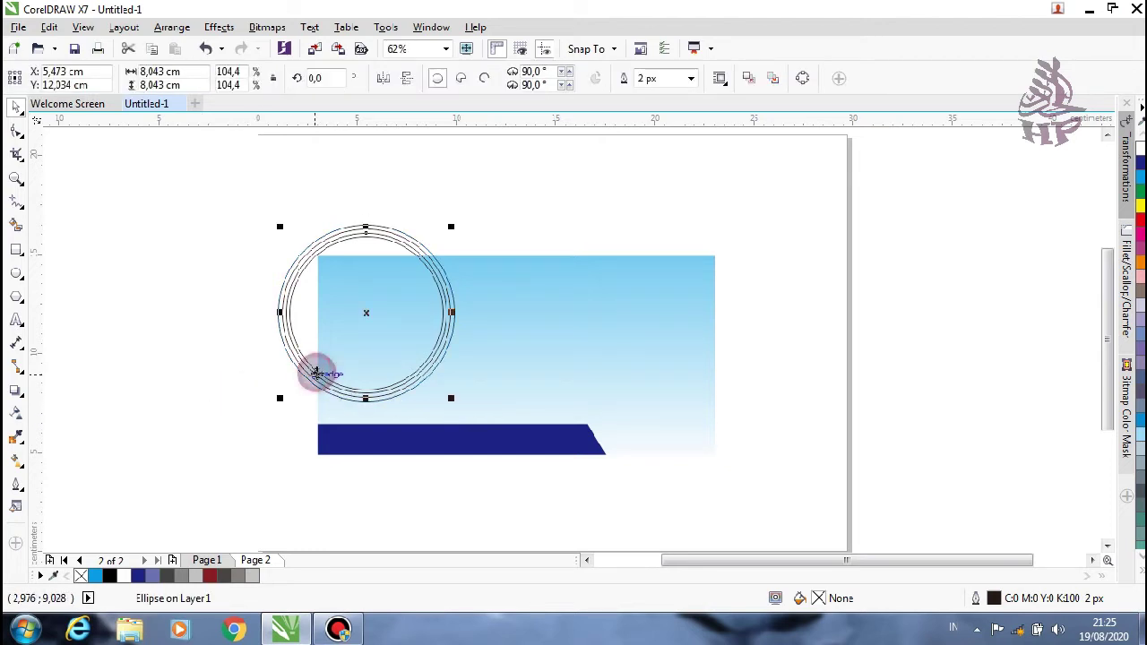
pyautogui.click(95, 575)
pyautogui.click(102, 532)
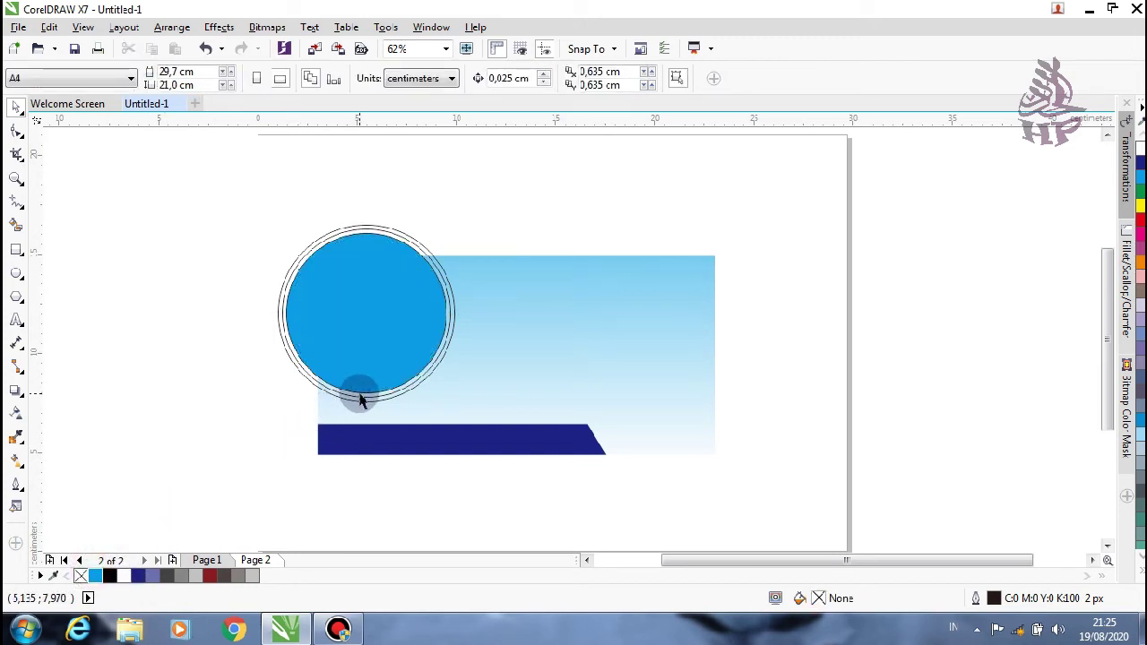
pyautogui.hotkey('ctrl', 'z')
pyautogui.click(257, 402)
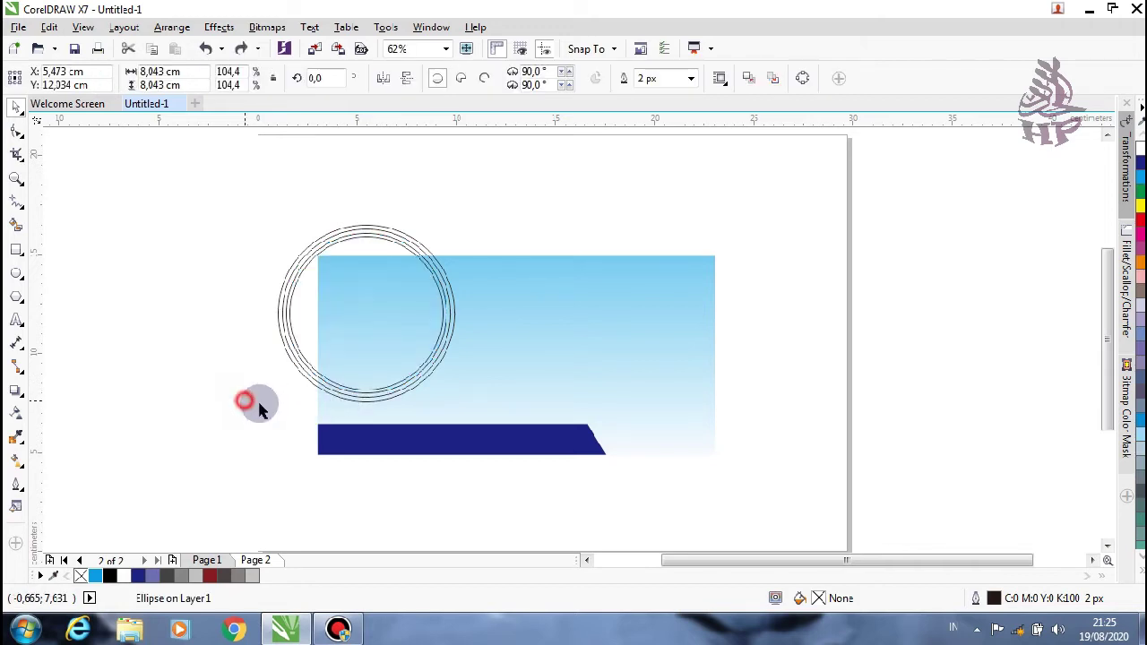
# - Fill the inner circle cyan and the next circle navy, sent behind it
pyautogui.scroll(3, 333, 387)
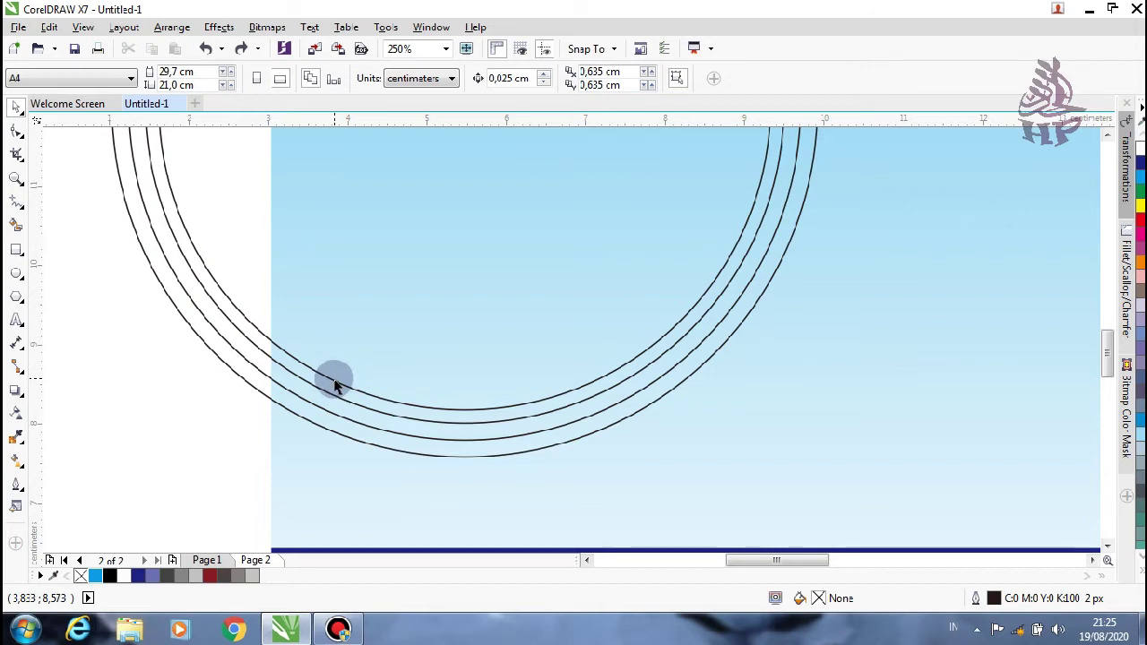
pyautogui.click(334, 382)
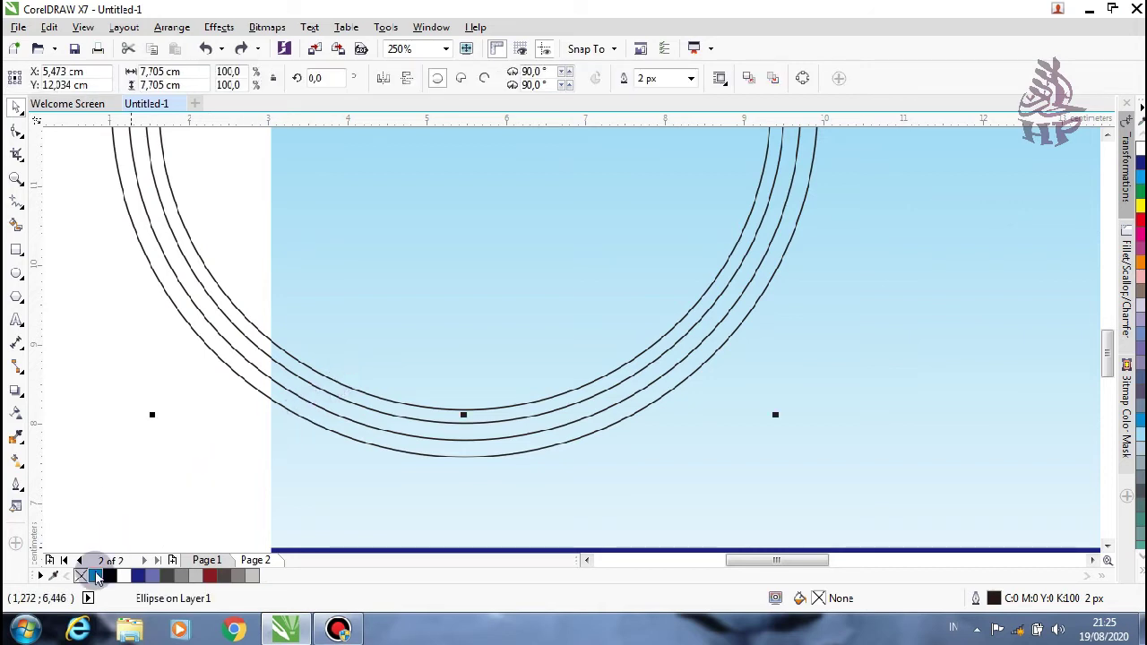
pyautogui.click(95, 576)
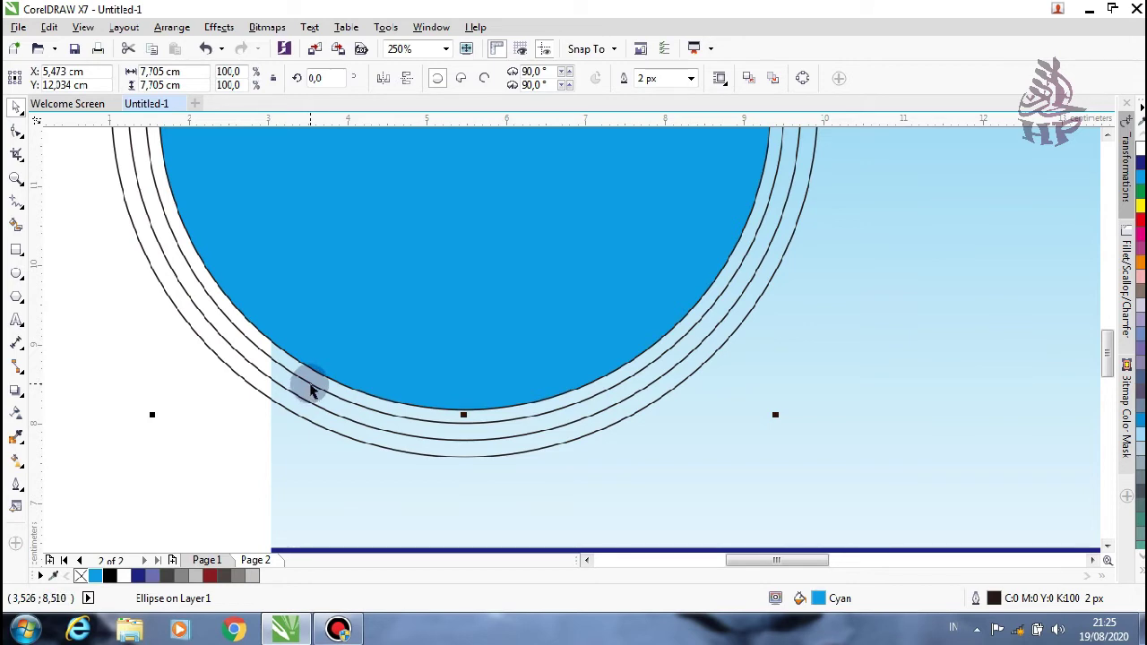
pyautogui.click(309, 386)
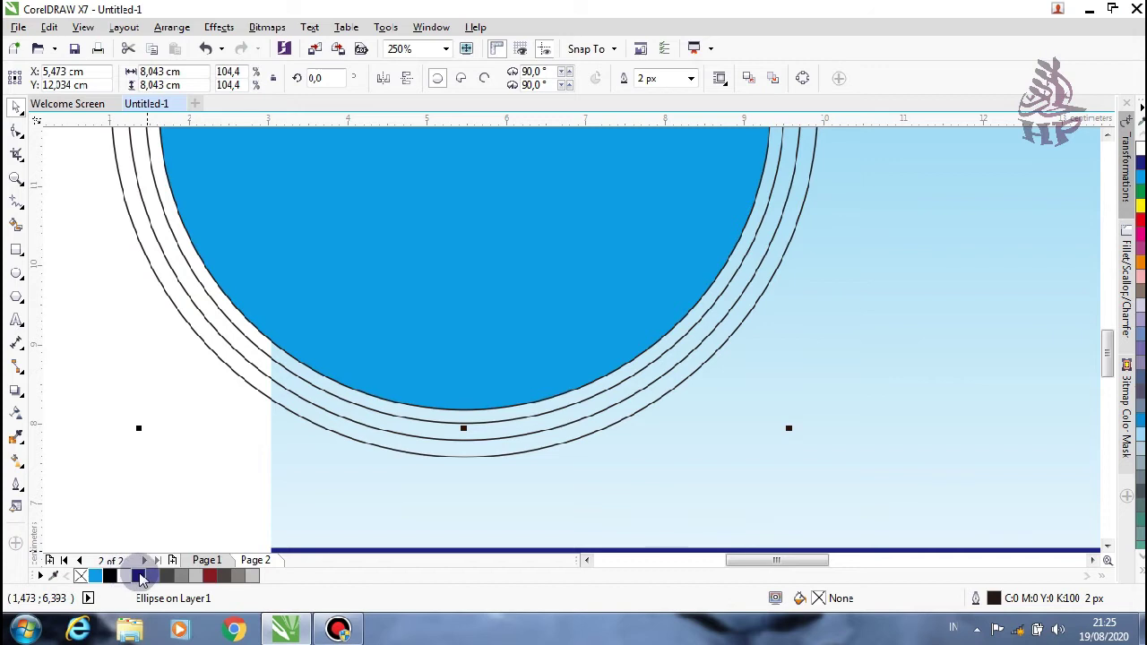
pyautogui.click(139, 577)
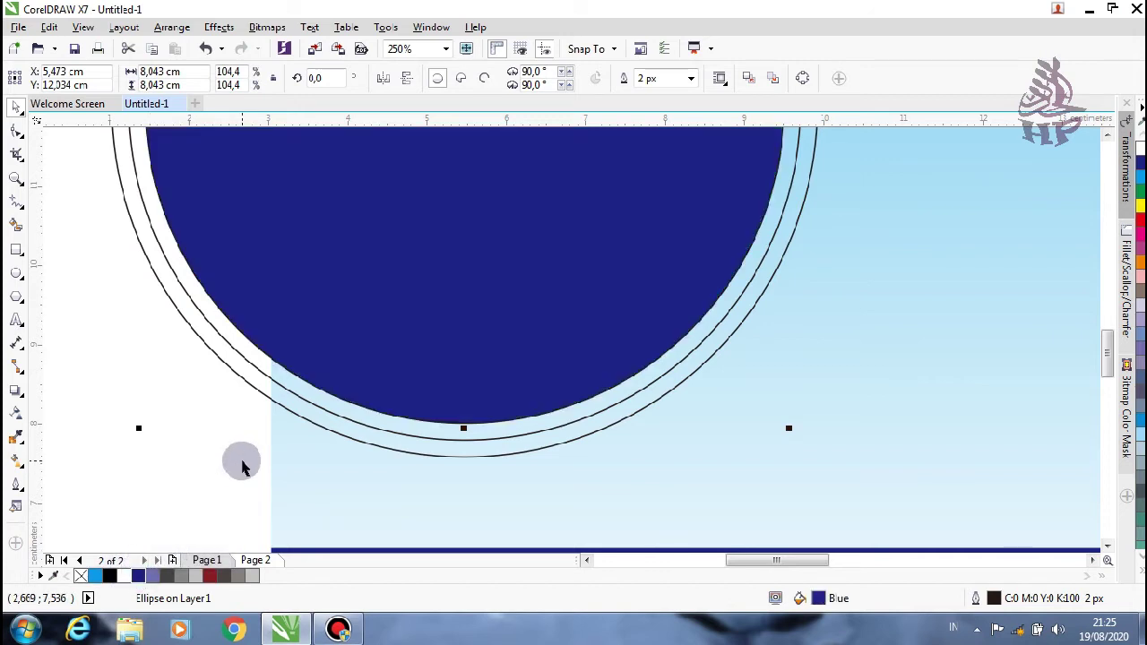
pyautogui.hotkey('ctrl', 'pagedown')
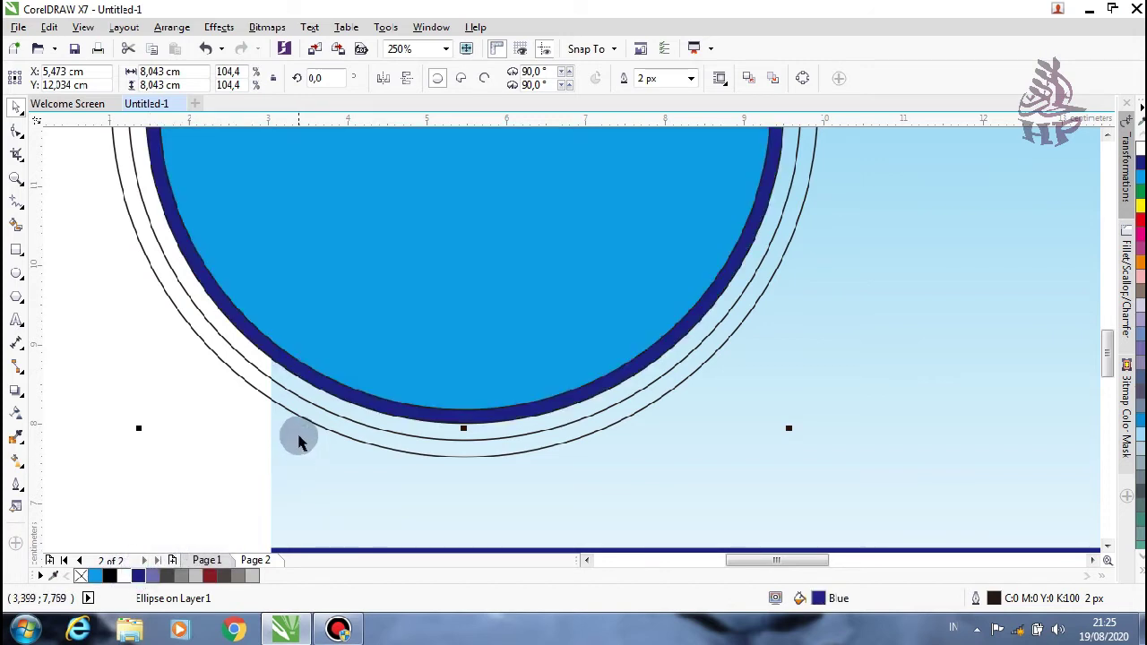
# - Fill the third circle black and the outermost white, ordering each behind the others
pyautogui.click(301, 397)
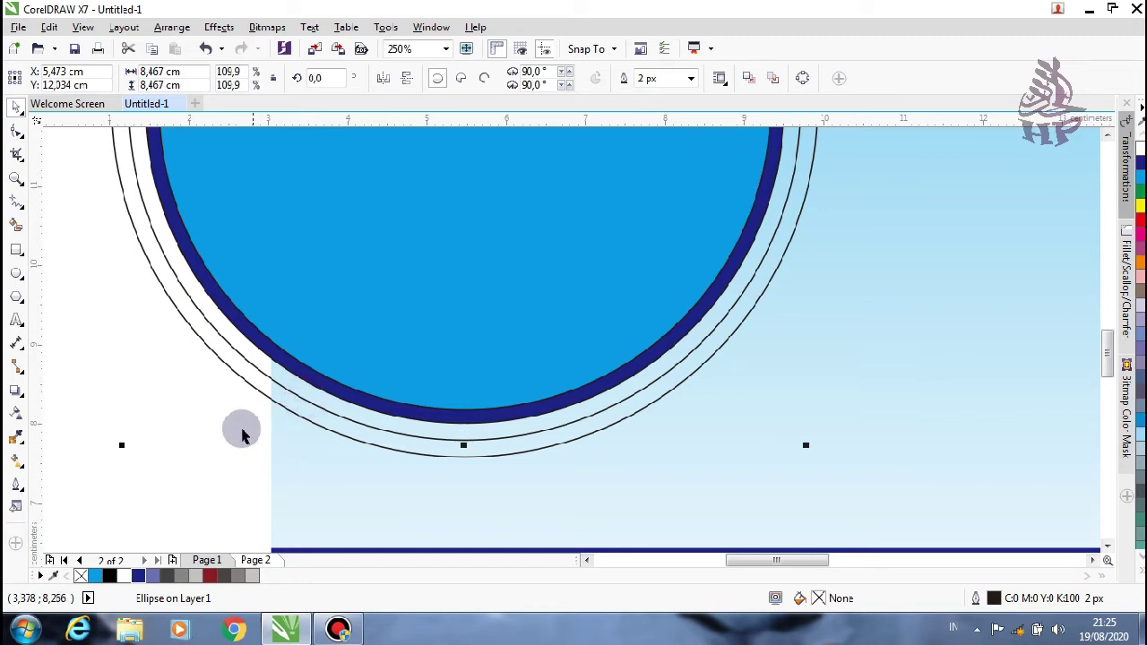
pyautogui.click(110, 576)
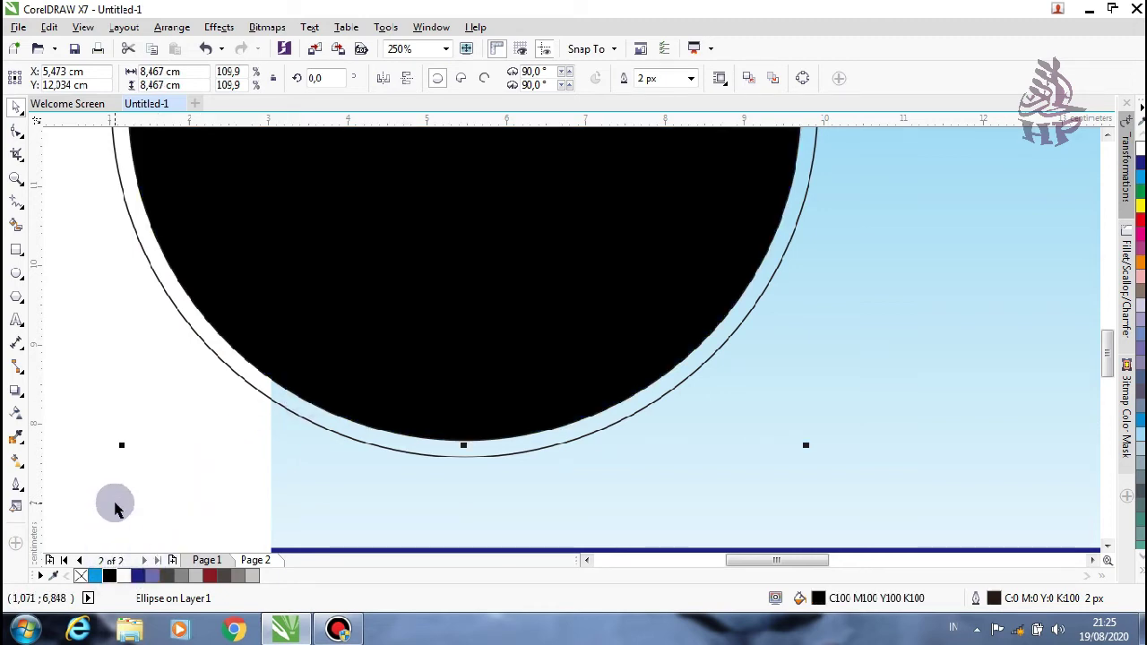
pyautogui.hotkey('ctrl', 'pagedown')
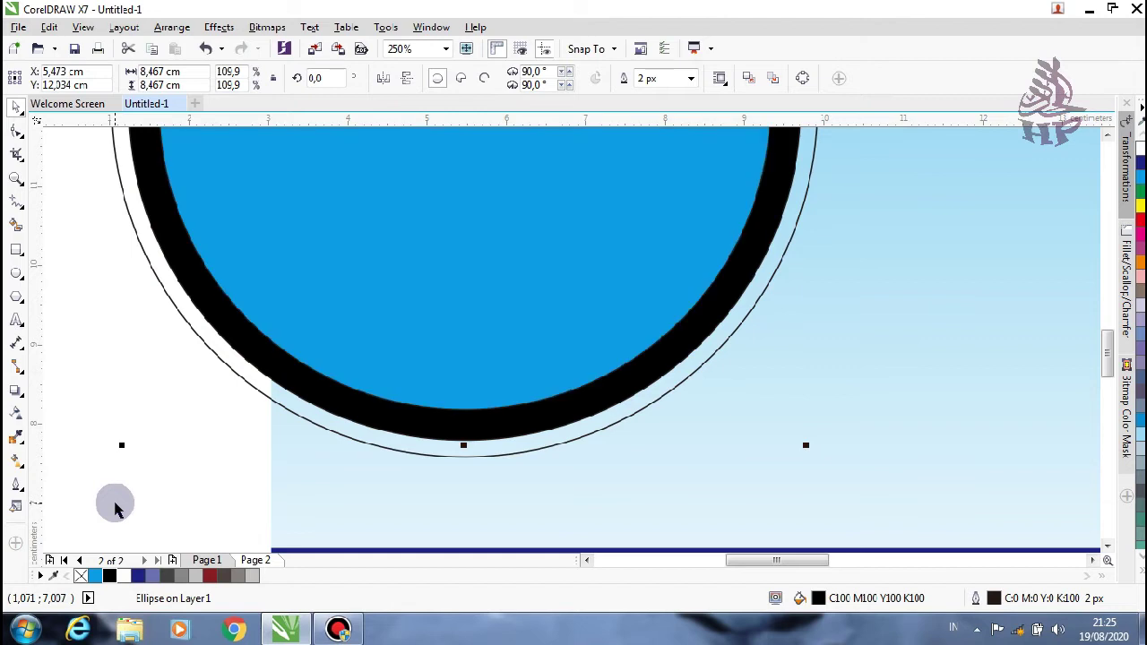
pyautogui.hotkey('ctrl', 'pagedown')
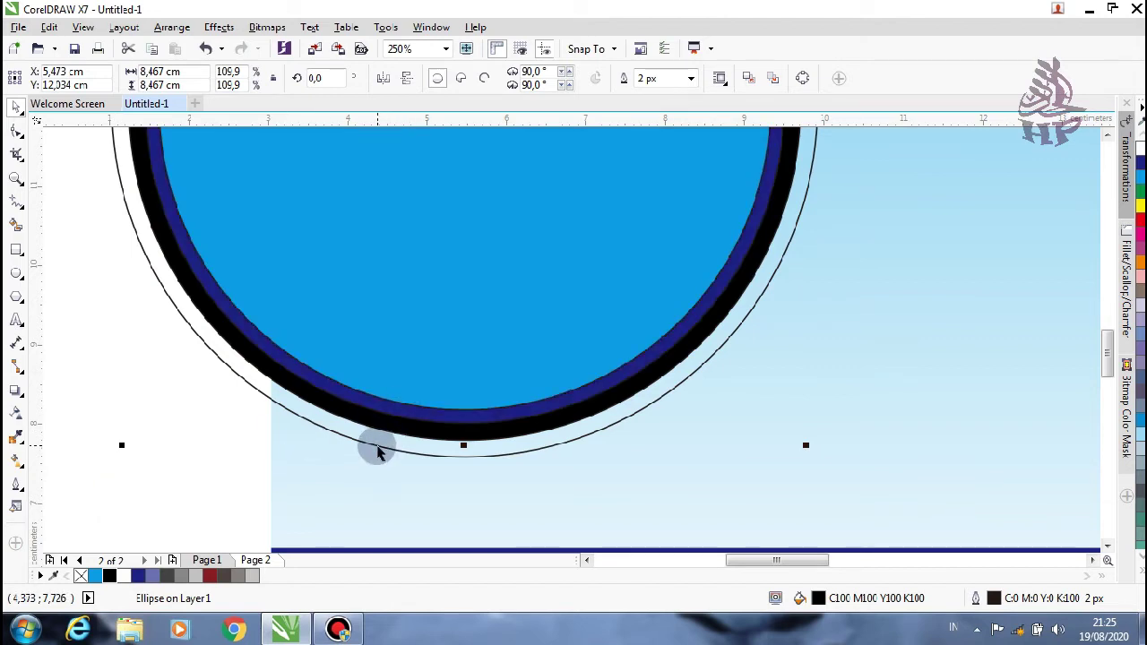
pyautogui.click(377, 453)
pyautogui.click(124, 576)
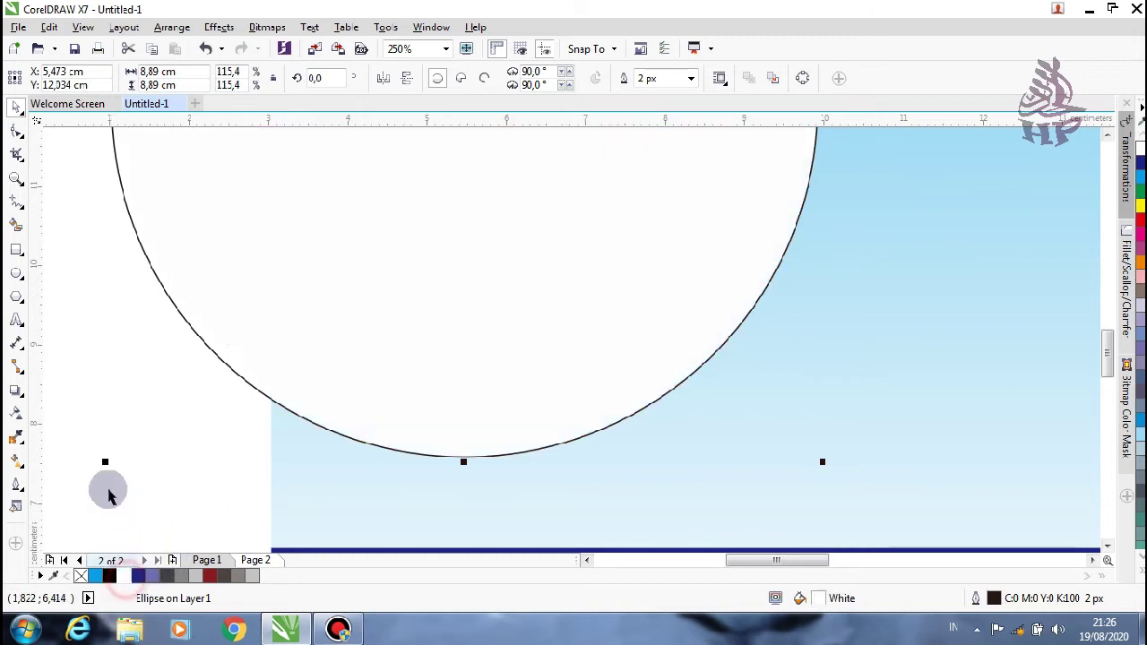
pyautogui.hotkey('shift', 'pagedown')
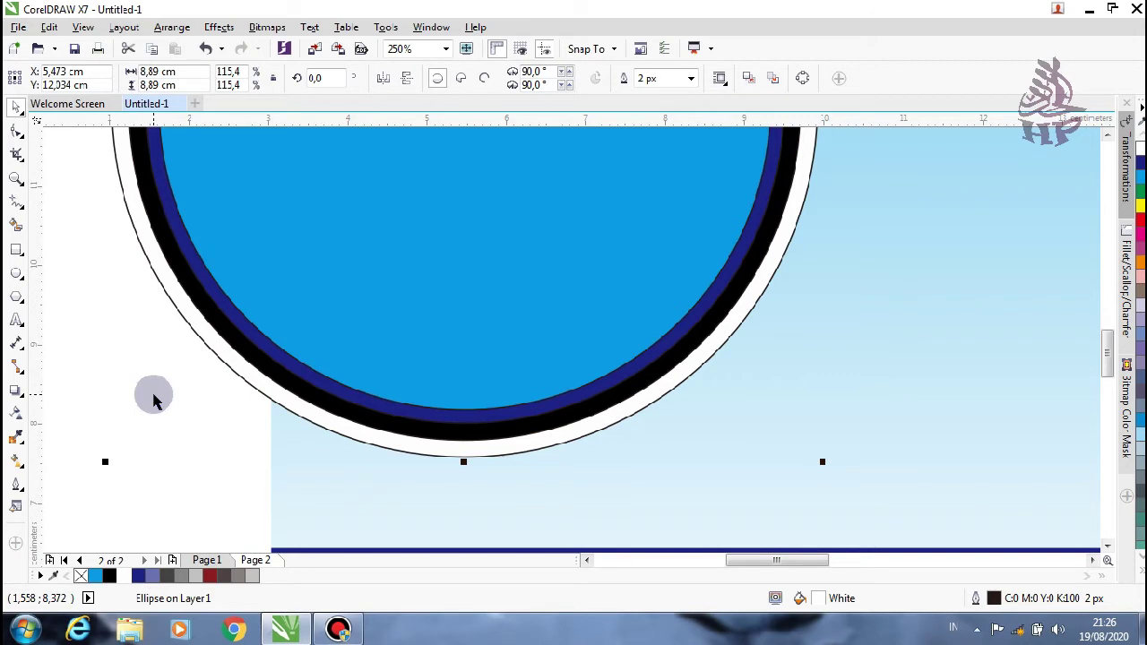
# - Remove the outlines from all four circles
pyautogui.scroll(-1, 132, 397)
pyautogui.scroll(-1, 152, 400)
pyautogui.moveTo(69, 190)
pyautogui.mouseDown()
pyautogui.moveTo(312, 373)
pyautogui.moveTo(339, 416)
pyautogui.mouseUp()
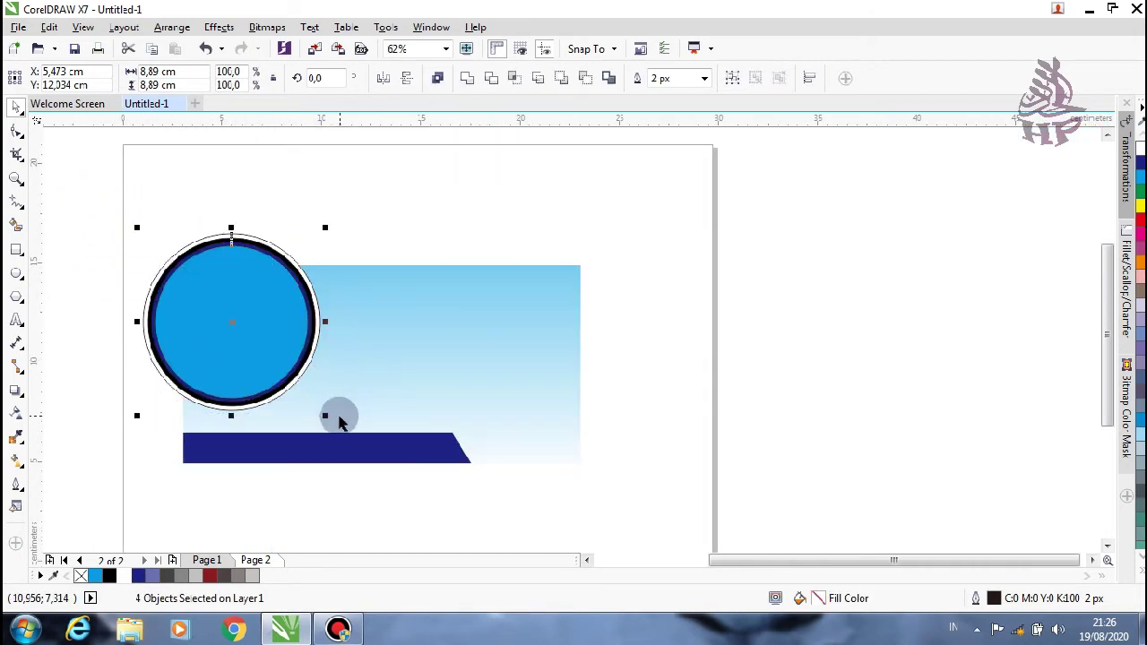
pyautogui.click(81, 576)
pyautogui.click(448, 206)
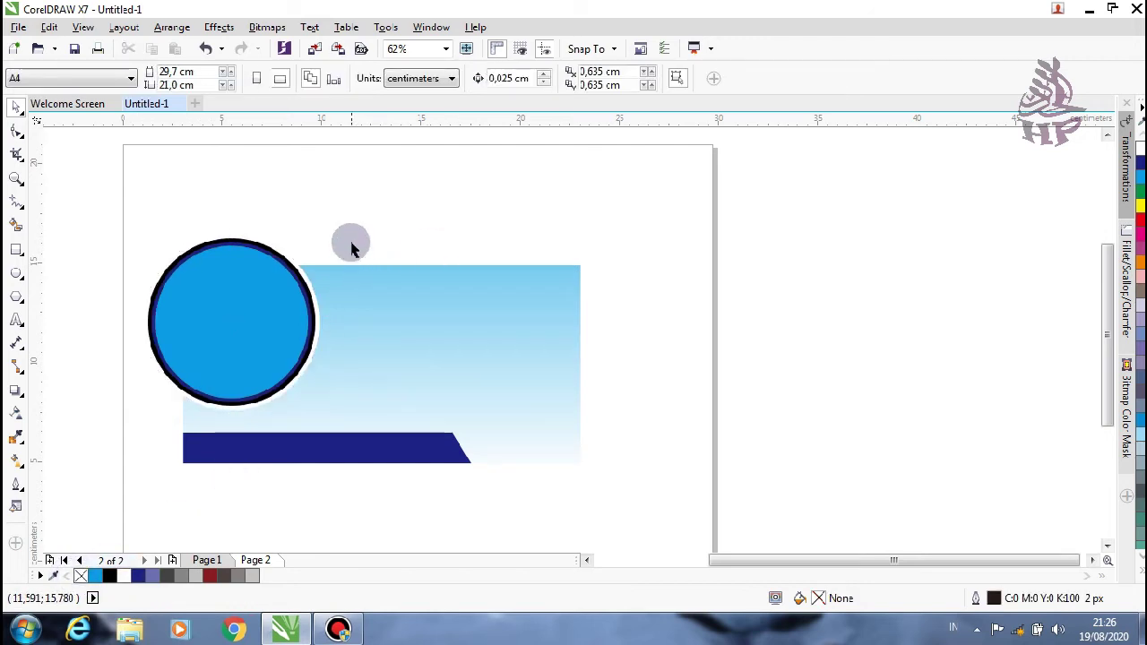
pyautogui.click(942, 567)
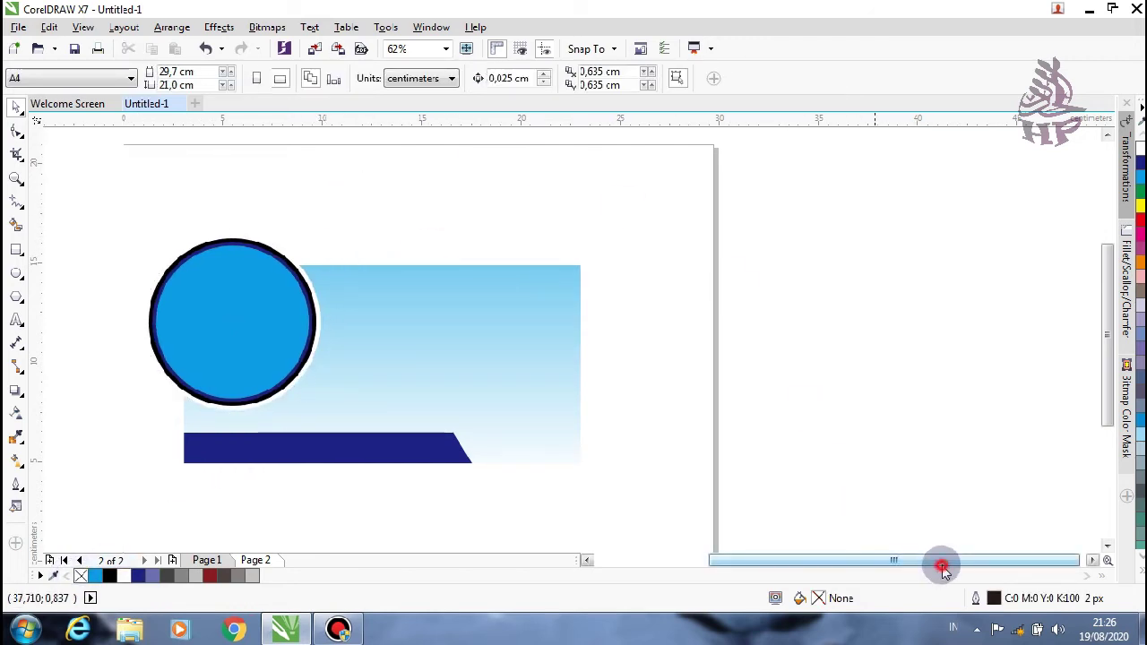
pyautogui.moveTo(943, 566); pyautogui.dragTo(573, 568)
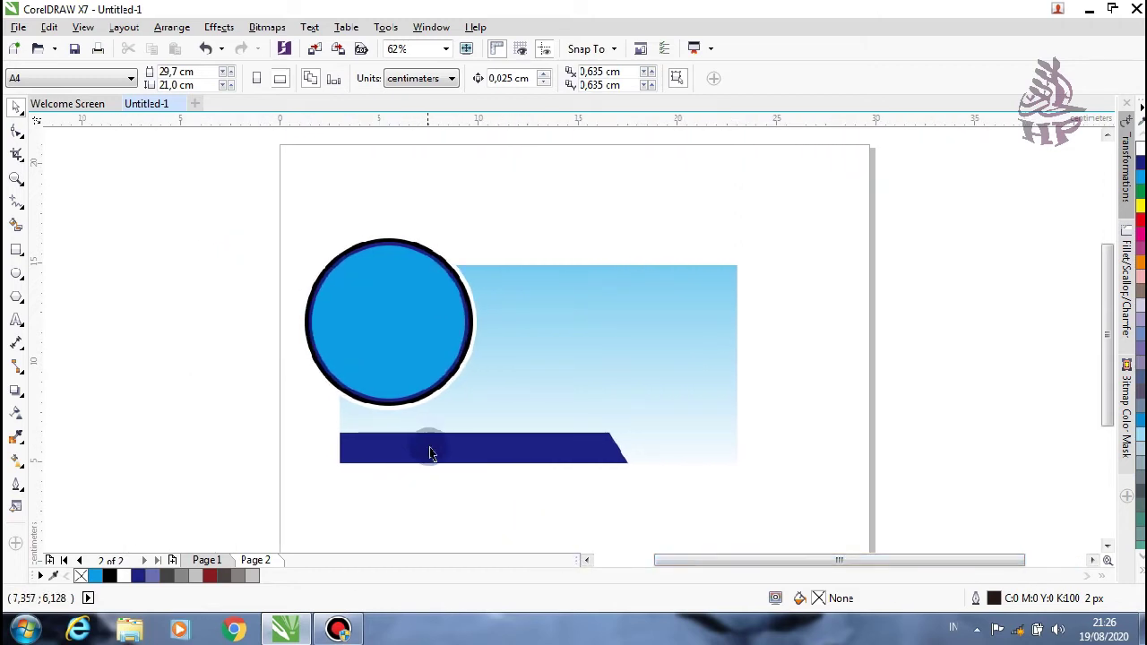
pyautogui.rightClick(128, 240)
pyautogui.click(165, 308)
pyautogui.click(290, 147)
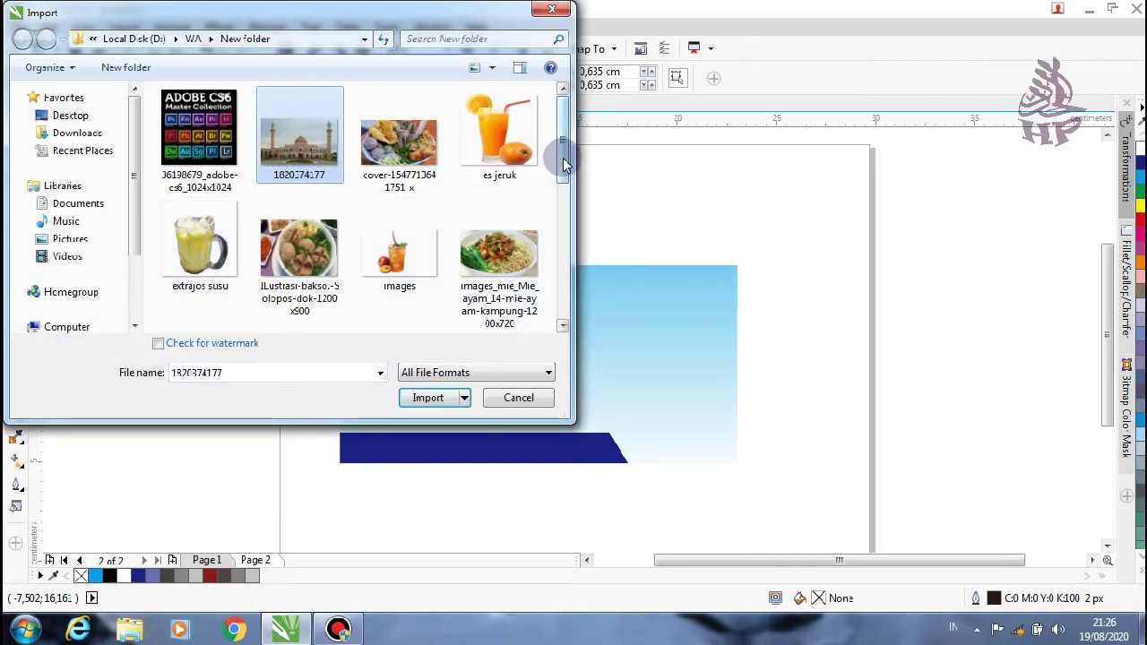
pyautogui.moveTo(563, 147); pyautogui.dragTo(562, 280)
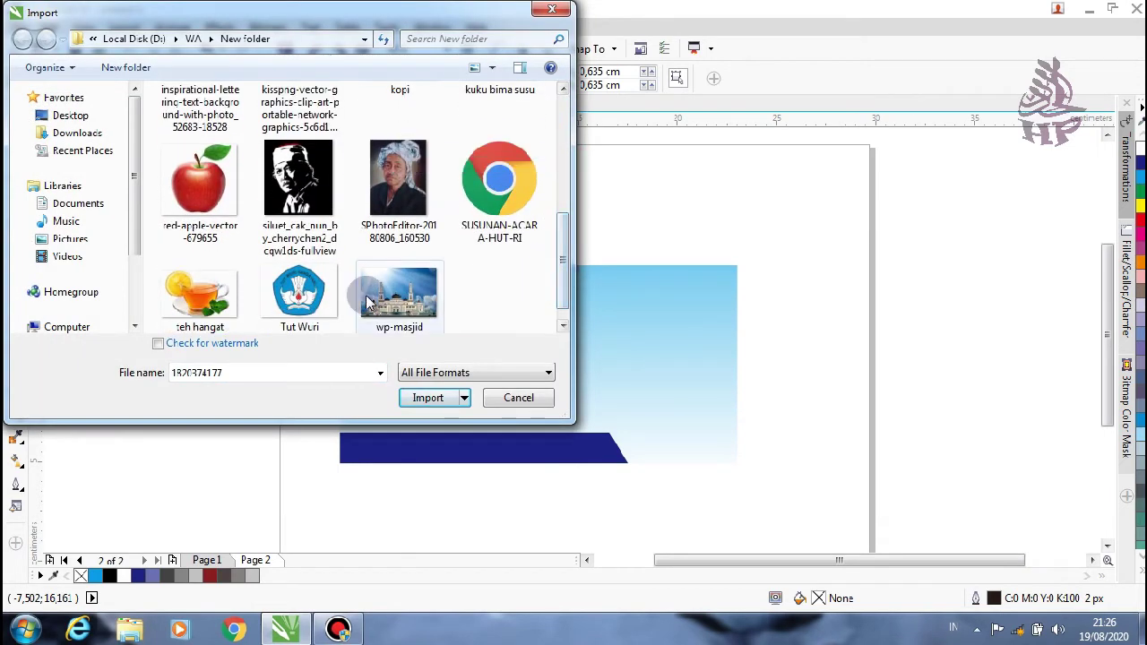
pyautogui.keyDown('ctrl'); pyautogui.click(399, 291); pyautogui.keyUp('ctrl')
pyautogui.click(422, 401)
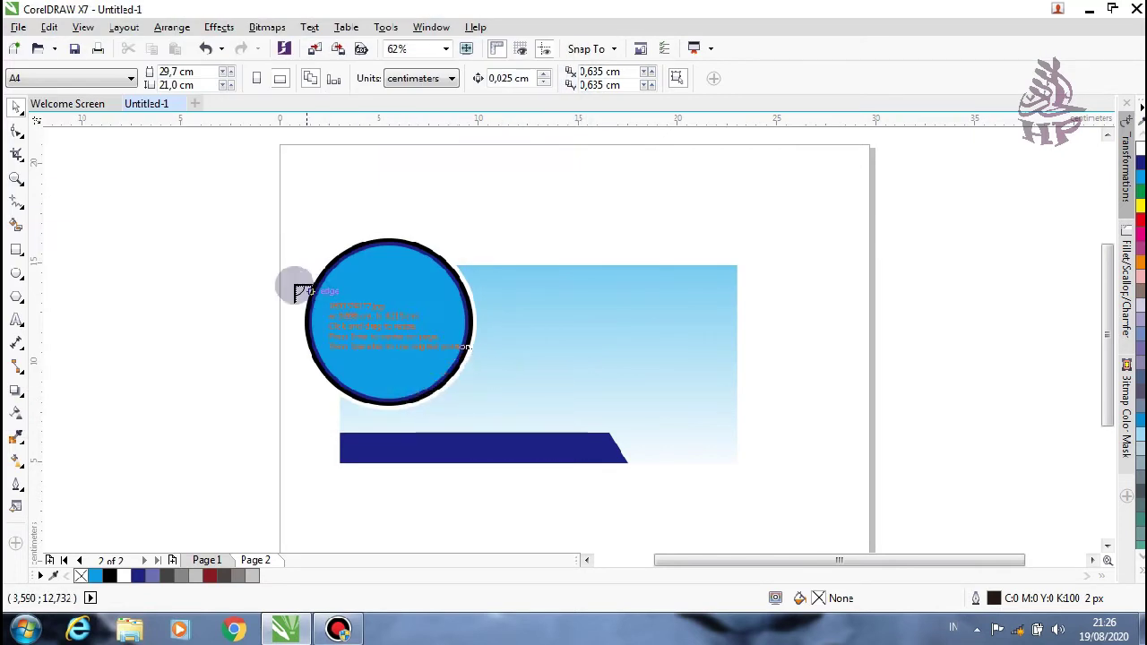
pyautogui.moveTo(213, 254); pyautogui.dragTo(447, 423)
pyautogui.moveTo(573, 201); pyautogui.dragTo(833, 403)
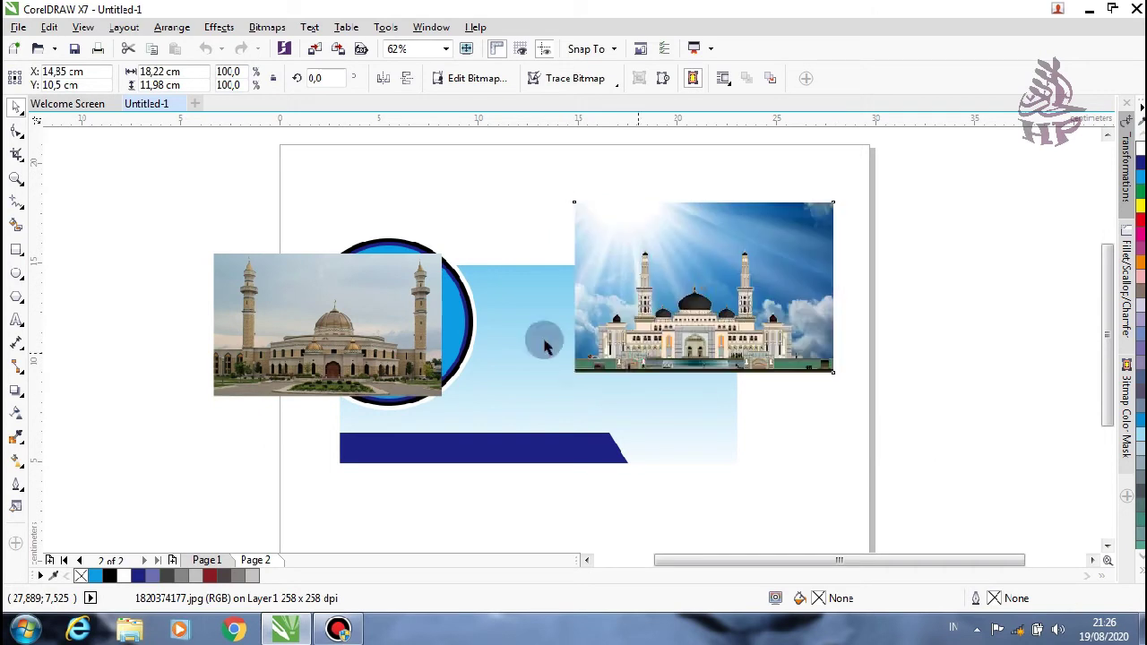
# - Shrink the wp-masjid photo and PowerClip it inside the inner circle
pyautogui.moveTo(324, 327); pyautogui.dragTo(874, 457)
pyautogui.moveTo(744, 356); pyautogui.dragTo(384, 334)
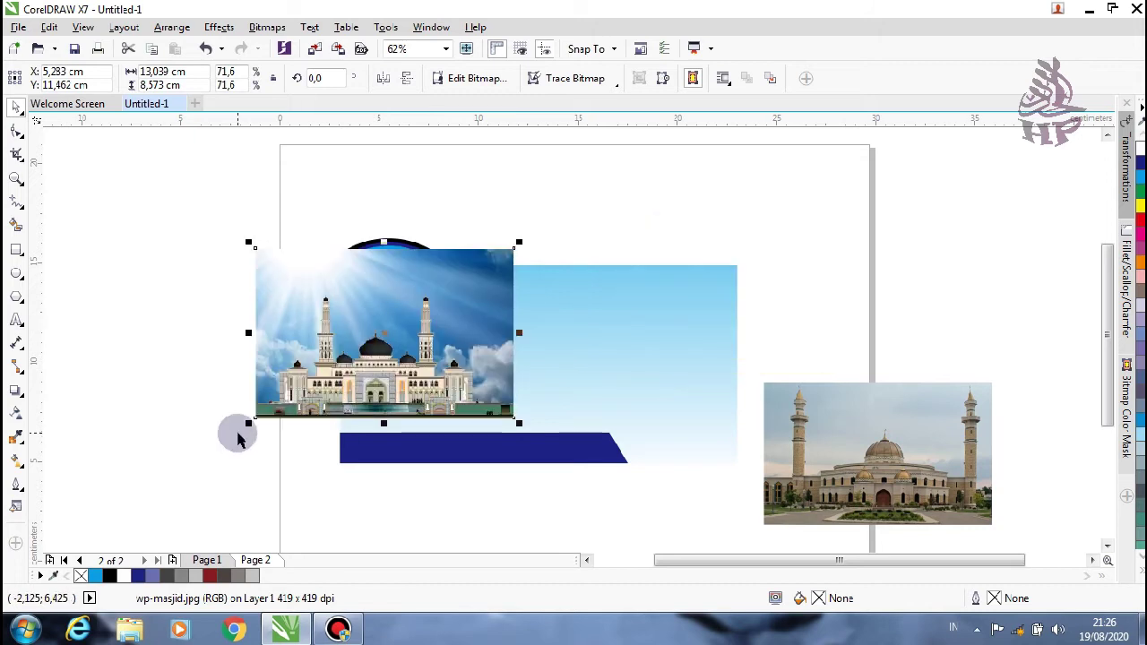
pyautogui.moveTo(248, 417); pyautogui.dragTo(292, 394)
pyautogui.moveTo(403, 321); pyautogui.dragTo(159, 320)
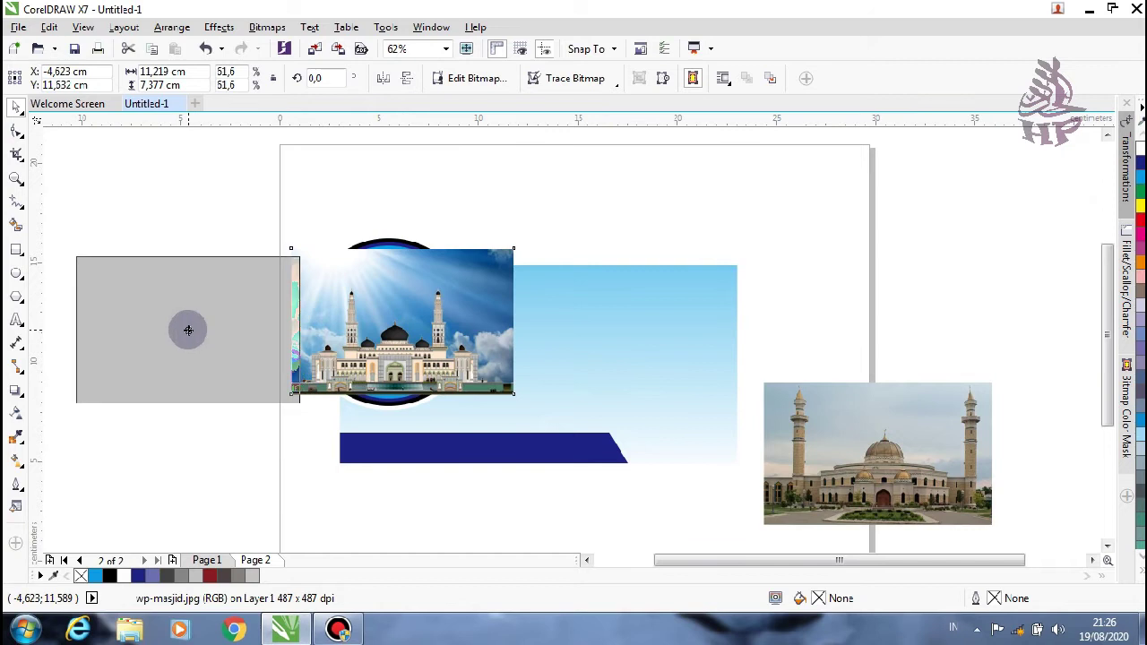
pyautogui.rightClick(159, 321)
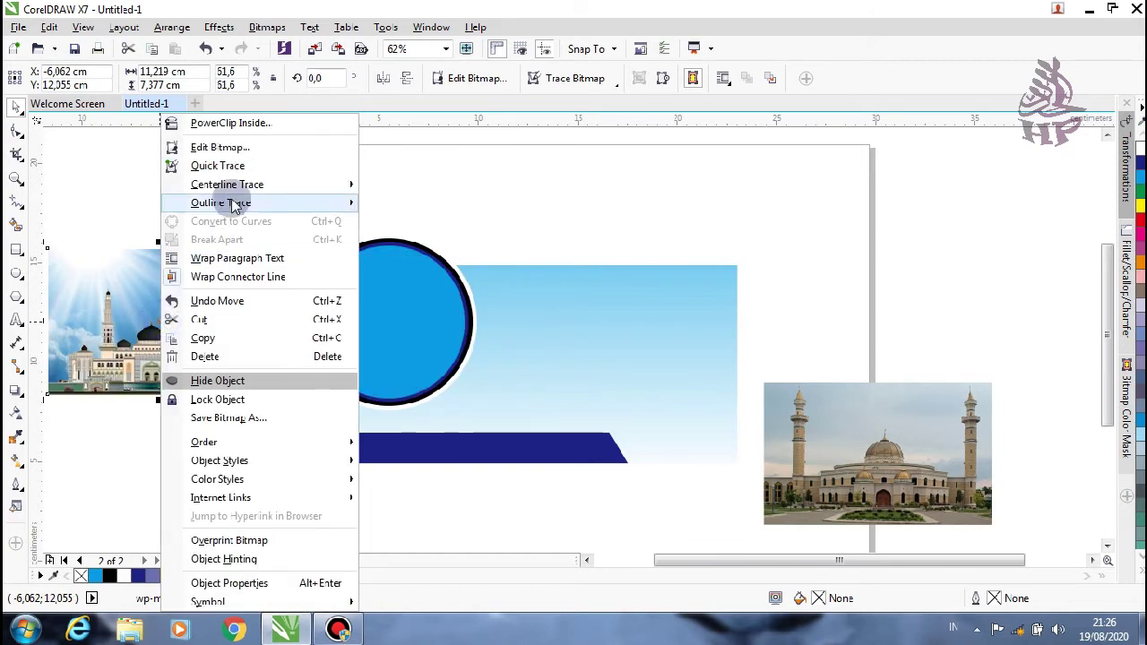
pyautogui.click(237, 120)
pyautogui.click(381, 321)
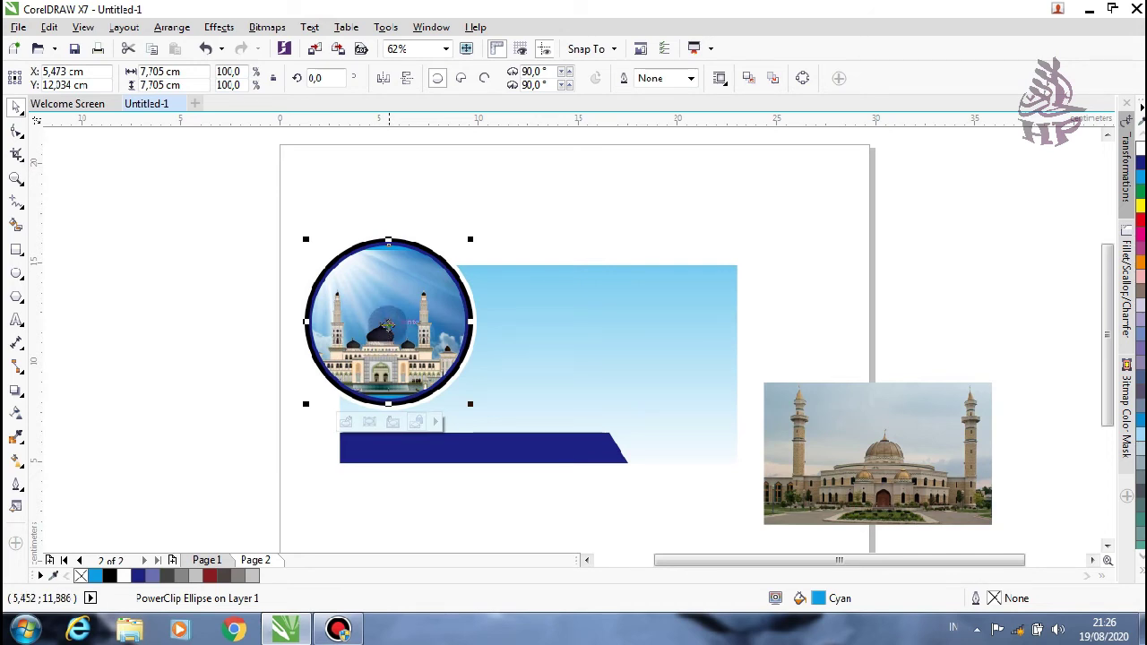
# - Stretch the photo taller and shift it right inside the circle's clip
pyautogui.rightClick(387, 325)
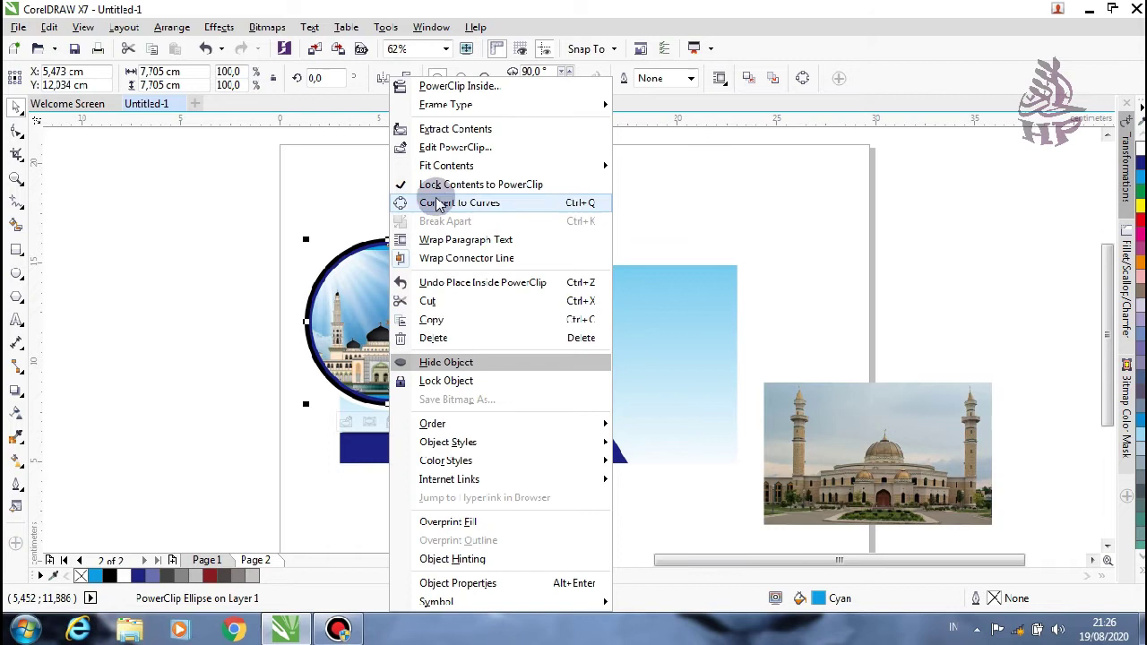
pyautogui.click(448, 147)
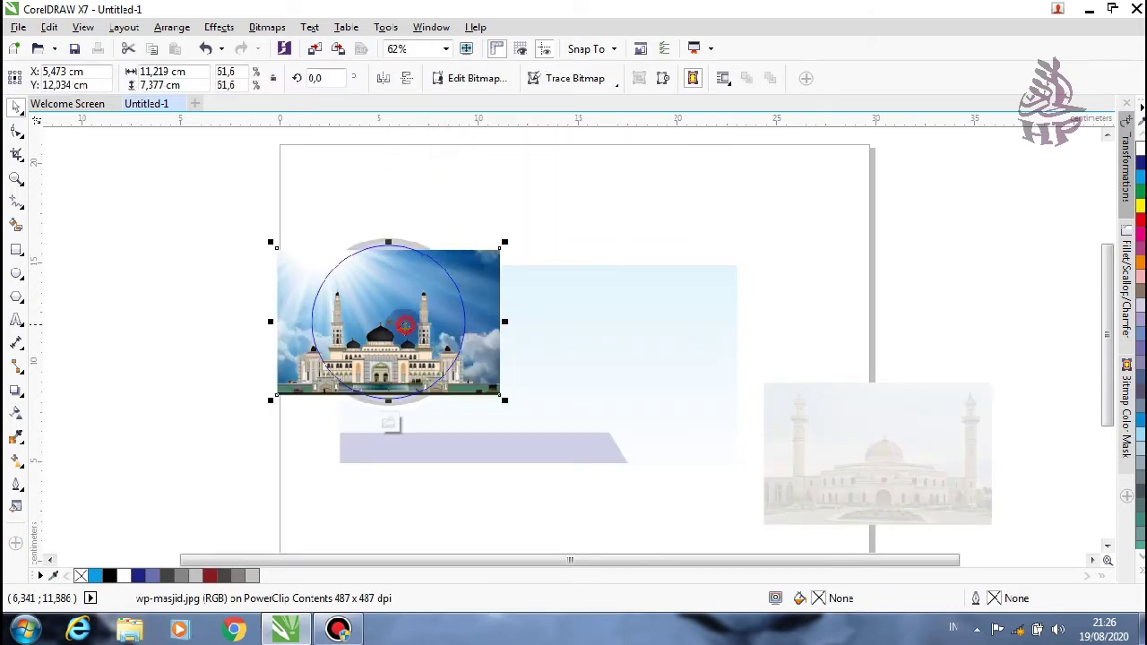
pyautogui.moveTo(389, 405); pyautogui.dragTo(389, 409)
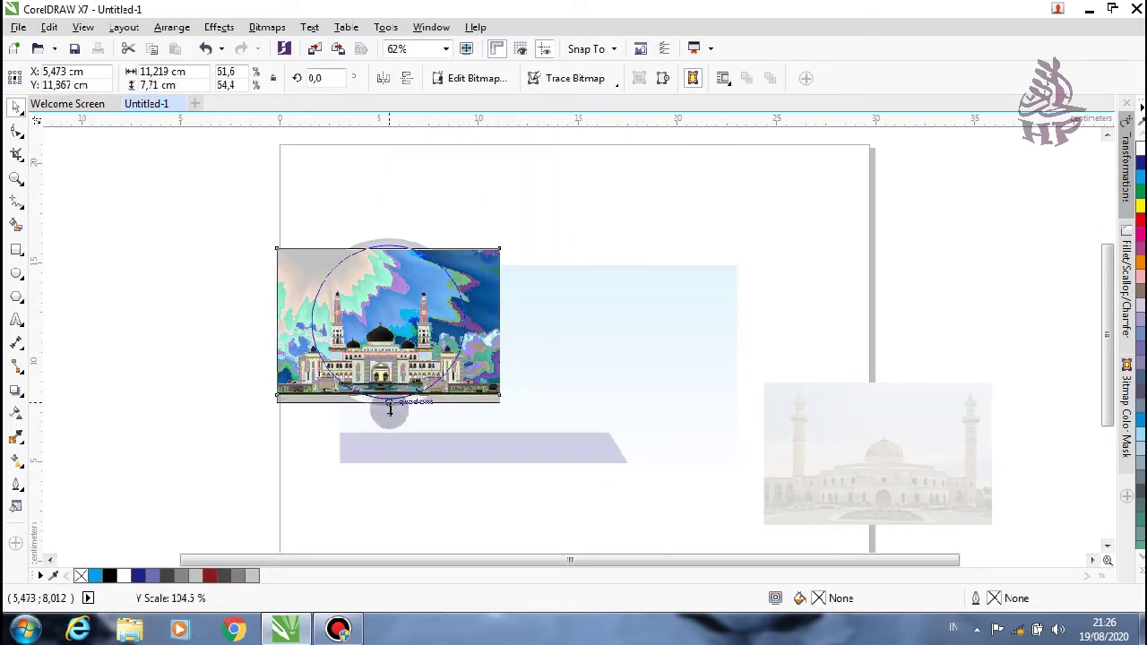
pyautogui.moveTo(393, 339); pyautogui.dragTo(405, 328)
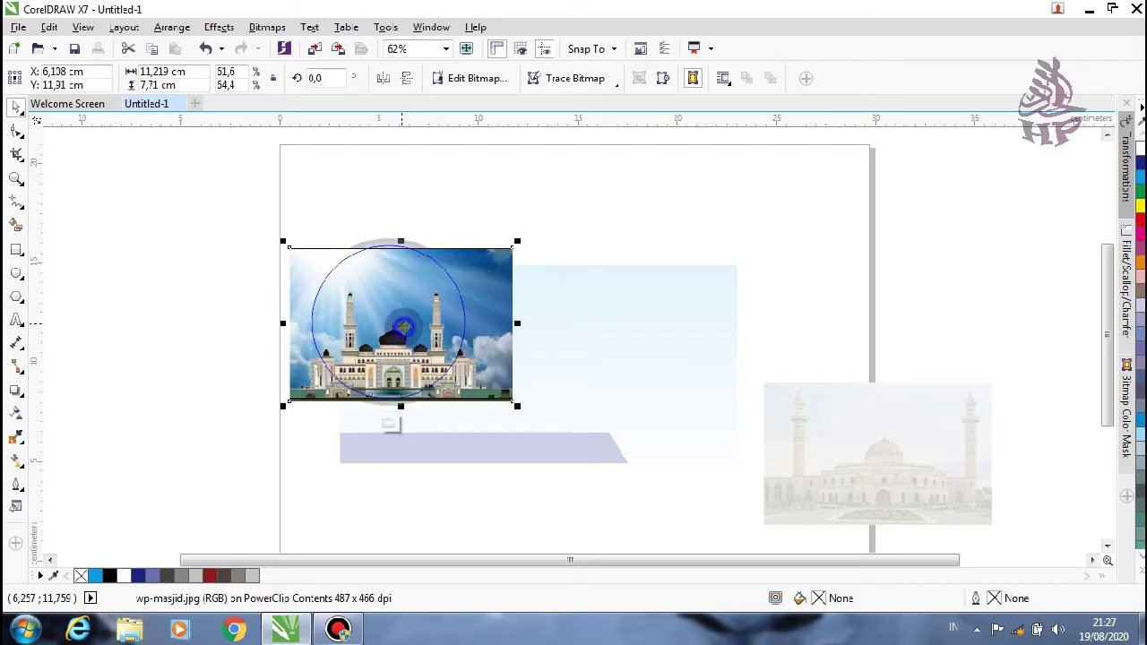
pyautogui.rightClick(404, 327)
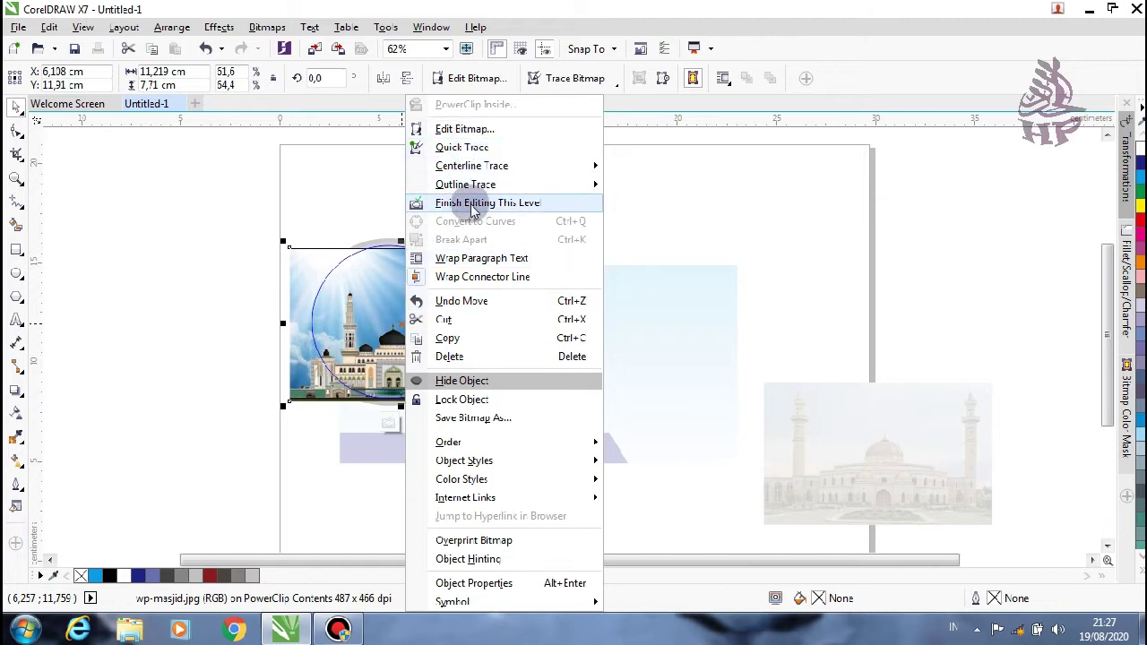
pyautogui.click(473, 204)
pyautogui.click(123, 391)
# - Group the four circle parts and PowerClip the group inside the blue banner rectangle
pyautogui.click(289, 237)
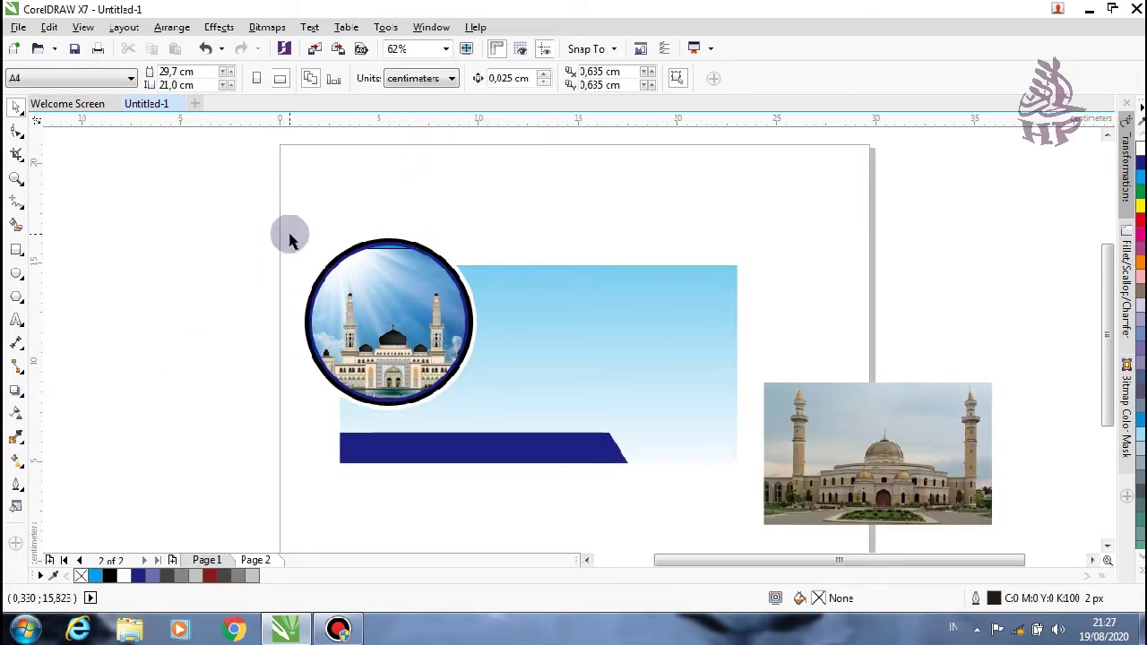
pyautogui.moveTo(172, 177); pyautogui.dragTo(516, 418)
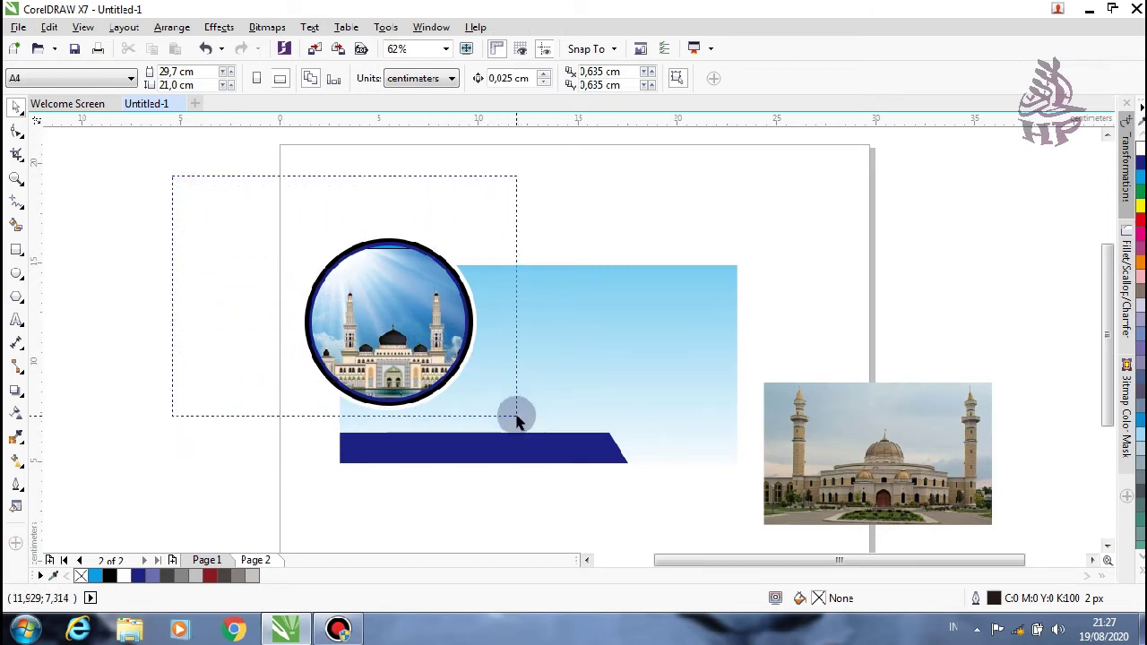
pyautogui.moveTo(516, 418); pyautogui.dragTo(516, 417)
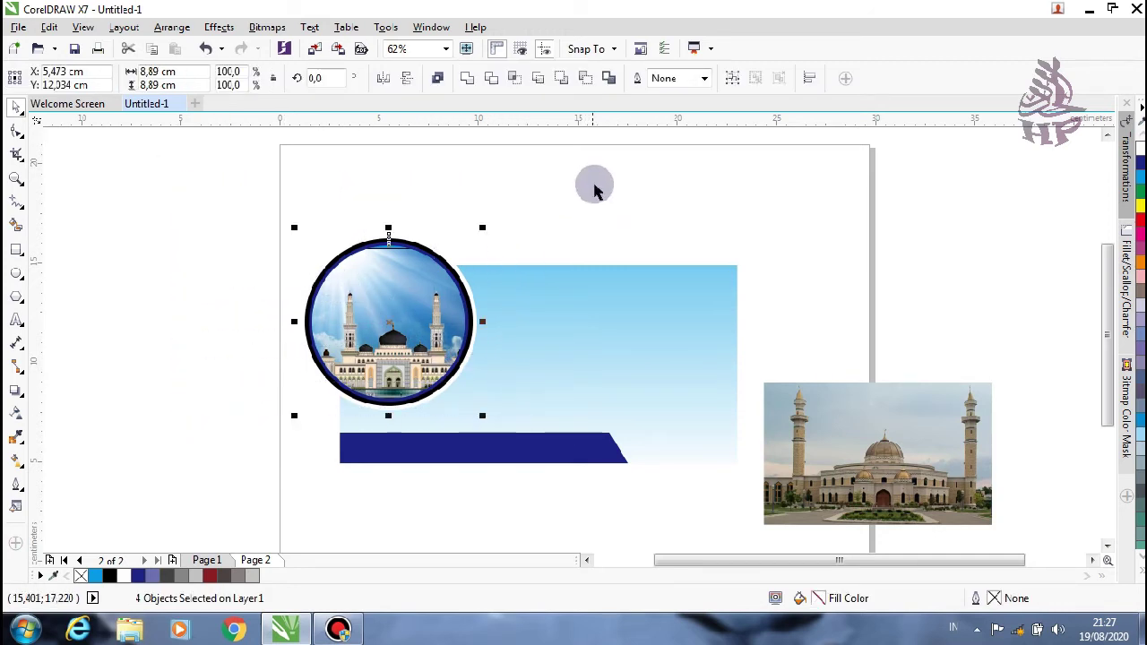
pyautogui.click(741, 86)
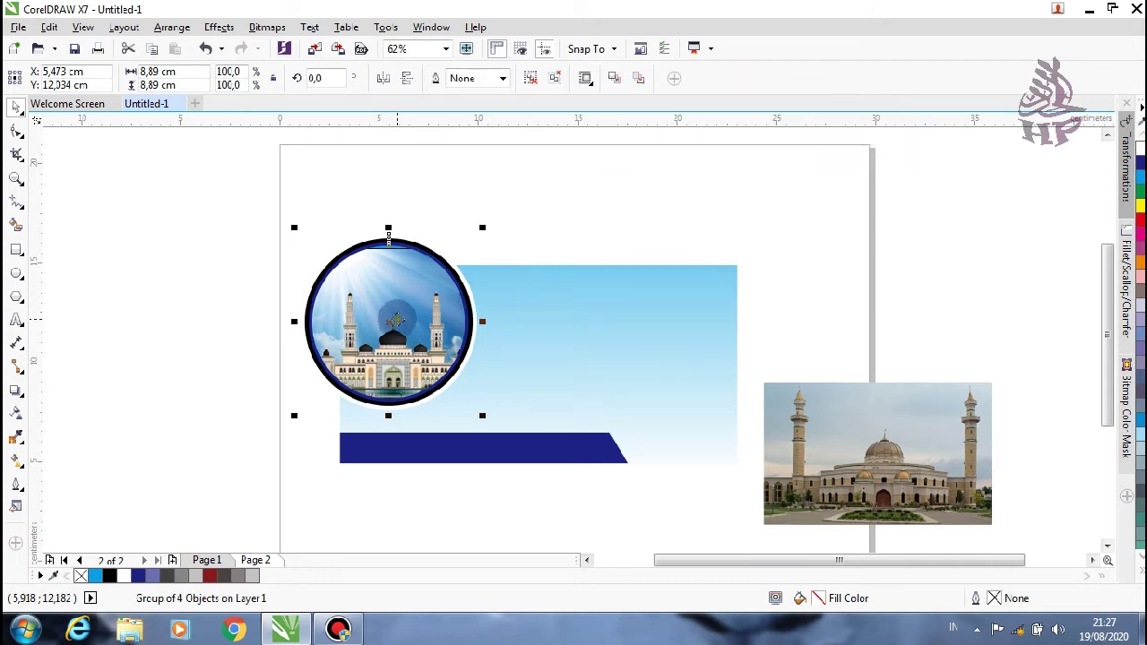
pyautogui.rightClick(398, 321)
pyautogui.click(441, 177)
pyautogui.click(548, 324)
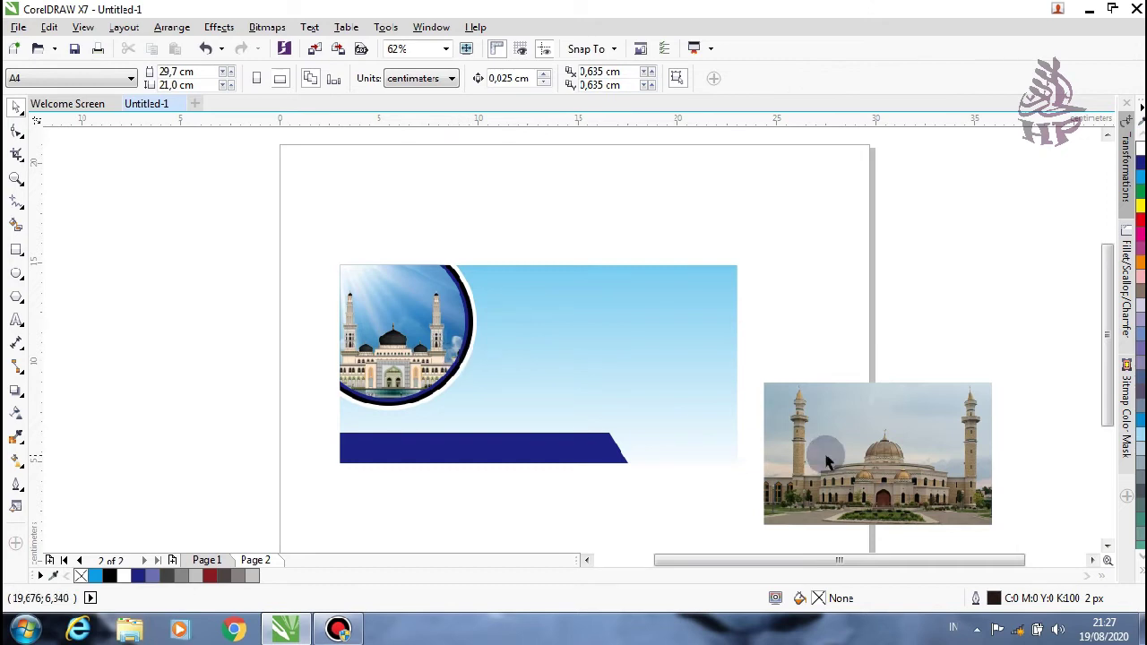
# - Enlarge the other mosque photo to about 141% and PowerClip it into the banner
pyautogui.click(881, 457)
pyautogui.moveTo(881, 457); pyautogui.dragTo(684, 335)
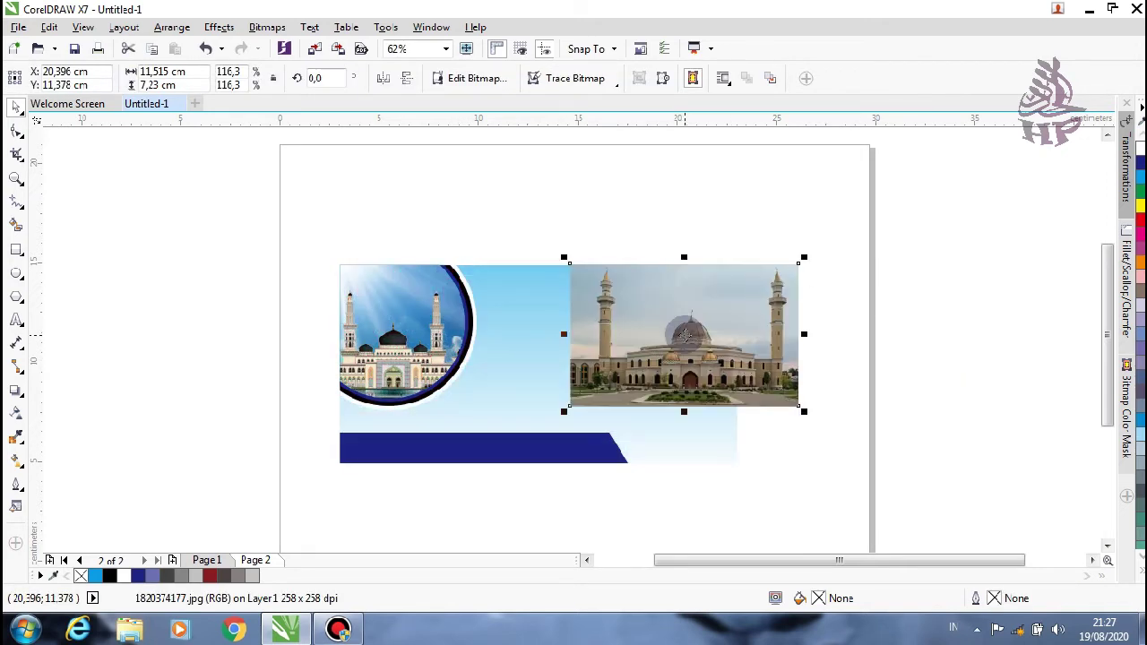
pyautogui.moveTo(563, 411); pyautogui.dragTo(470, 502)
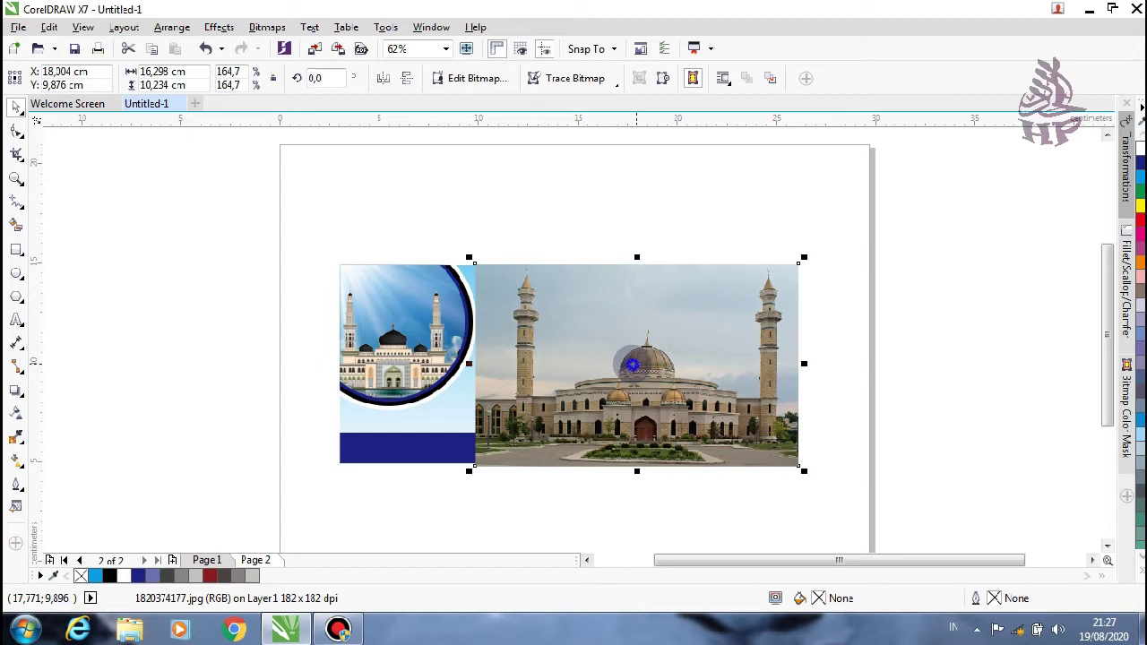
pyautogui.rightClick(634, 364)
pyautogui.click(699, 120)
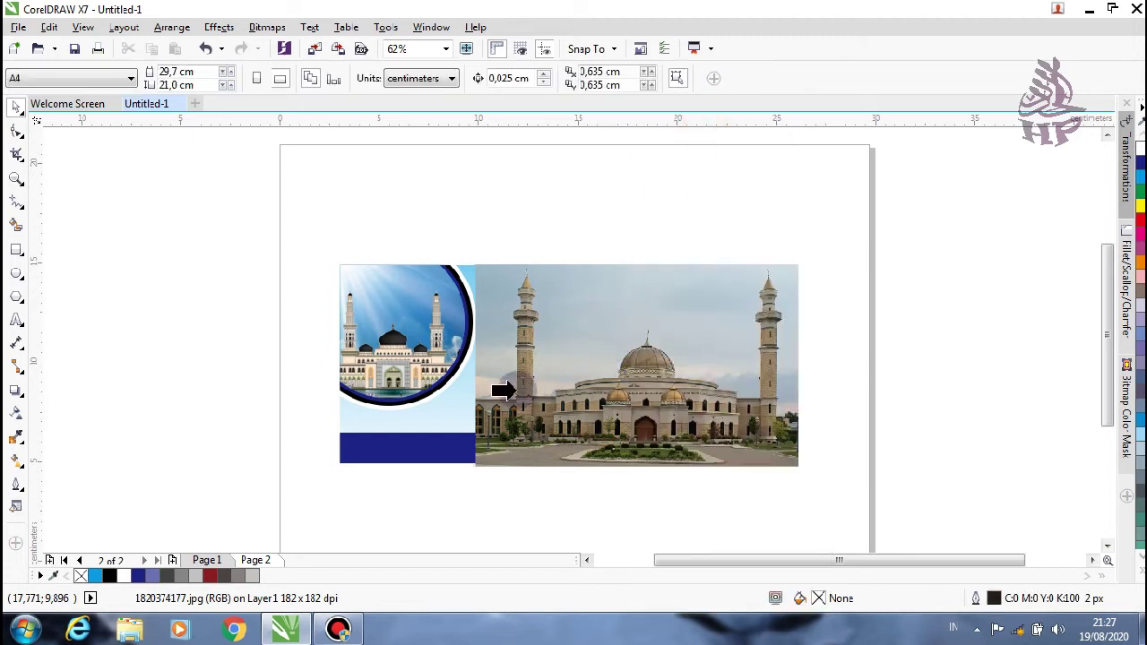
pyautogui.click(445, 400)
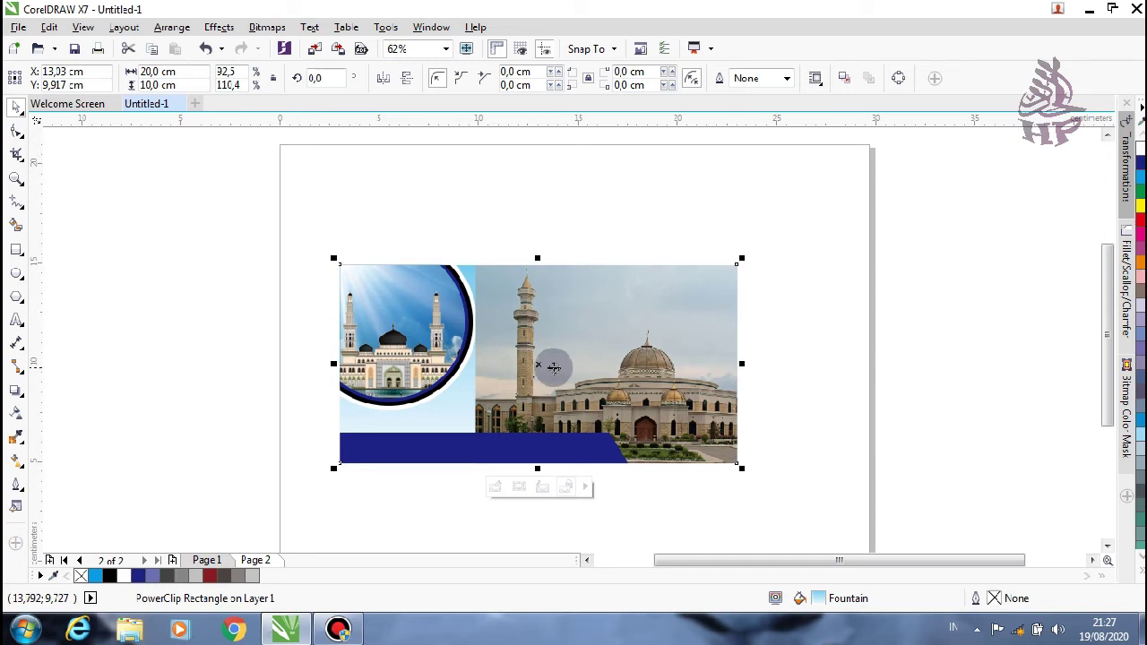
# - Give the clipped mosque photo a linear transparency fading out toward its left
pyautogui.rightClick(553, 368)
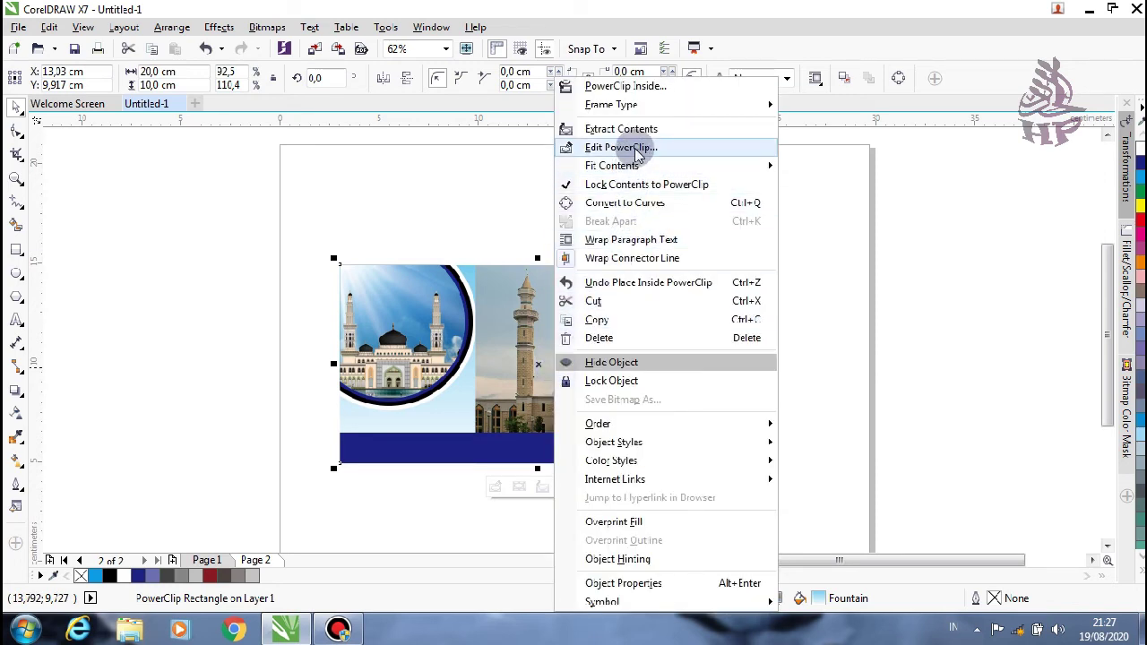
pyautogui.click(638, 149)
pyautogui.click(591, 330)
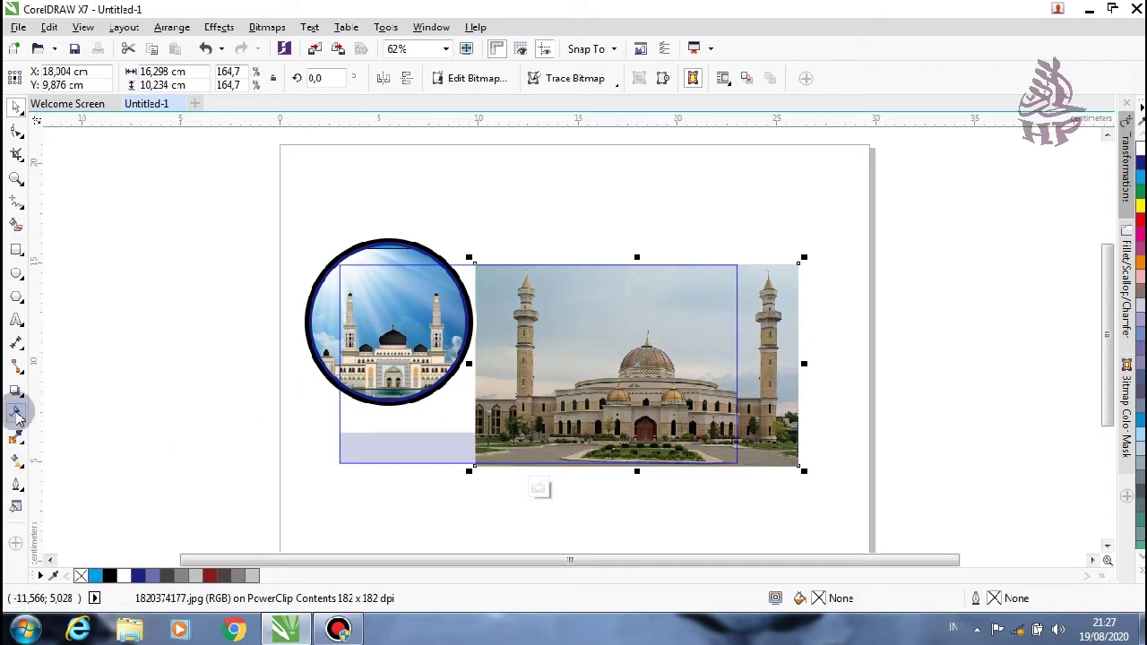
pyautogui.click(16, 413)
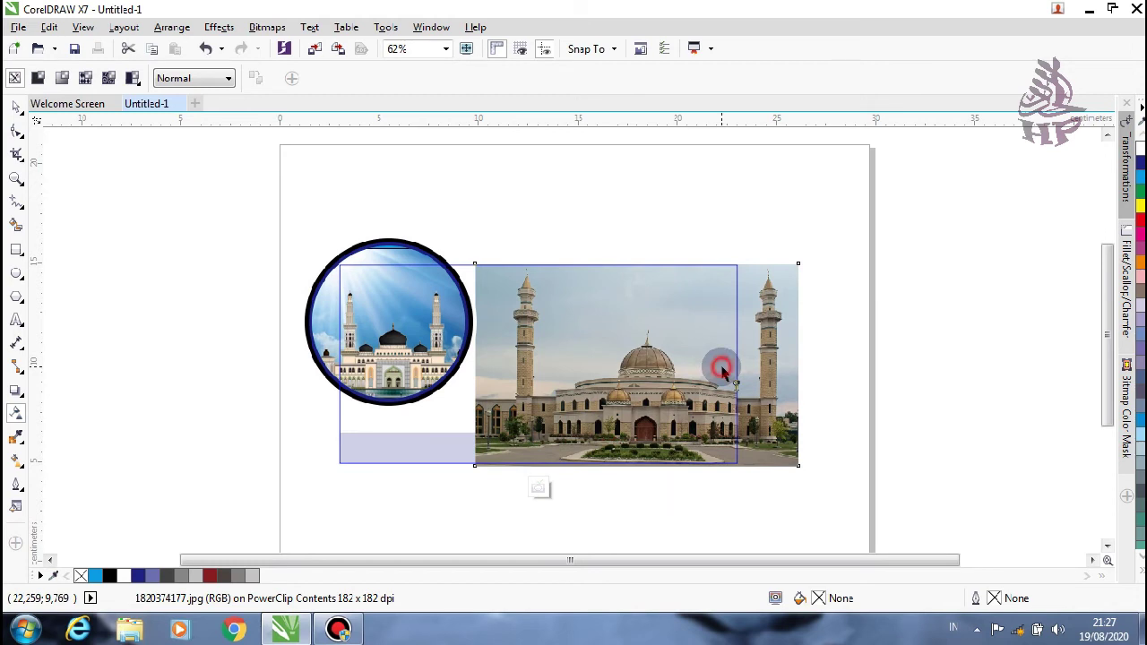
pyautogui.moveTo(722, 371); pyautogui.dragTo(525, 383)
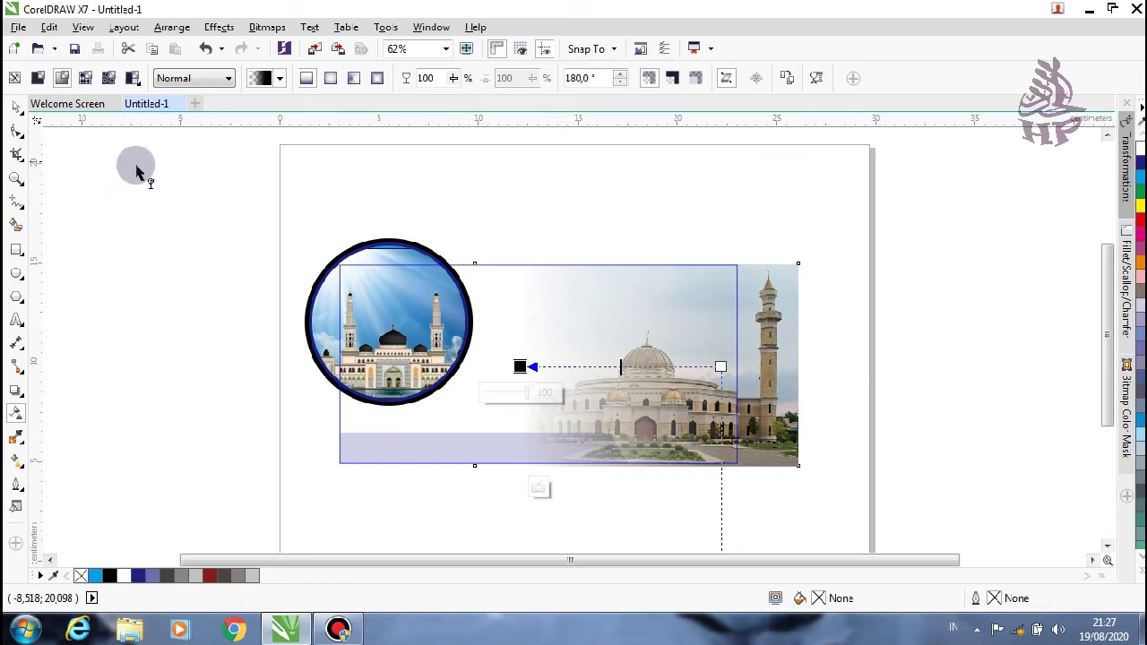
pyautogui.click(16, 107)
pyautogui.rightClick(625, 368)
pyautogui.click(672, 205)
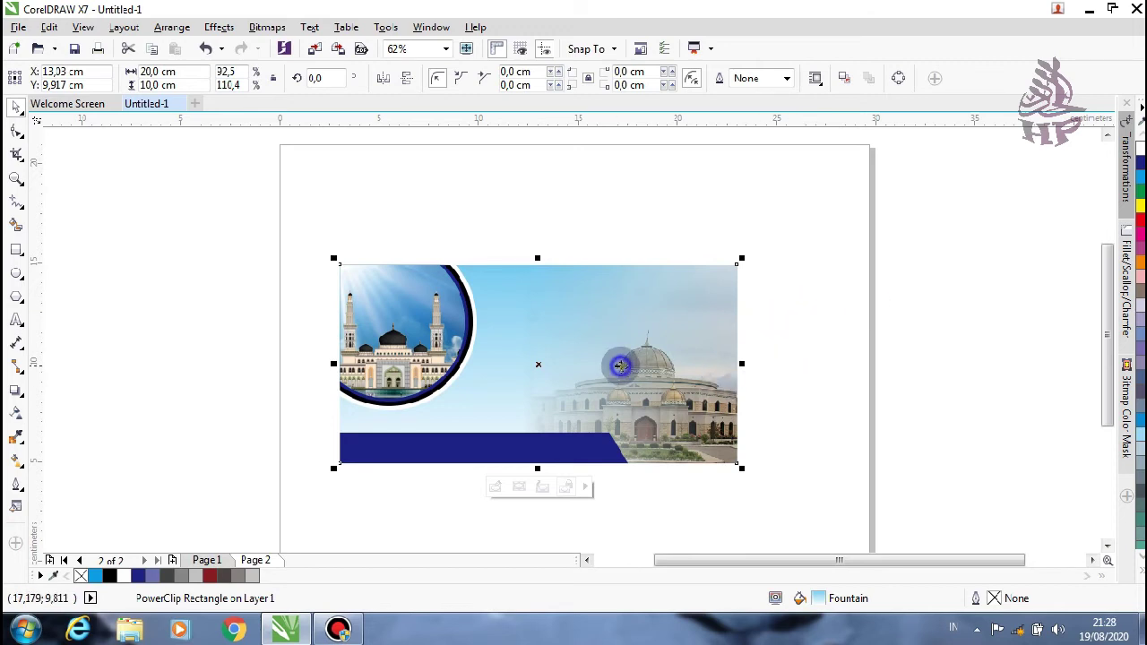
# - Shift the faded mosque photo slightly left within the banner's clip
pyautogui.rightClick(621, 365)
pyautogui.click(662, 148)
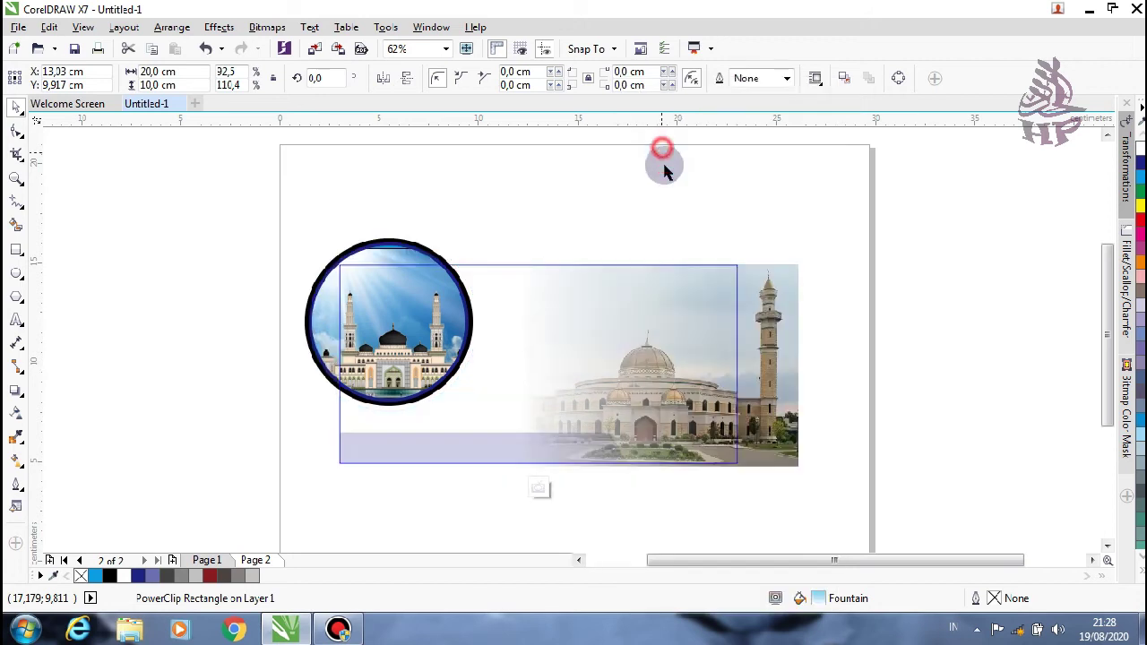
pyautogui.click(639, 363)
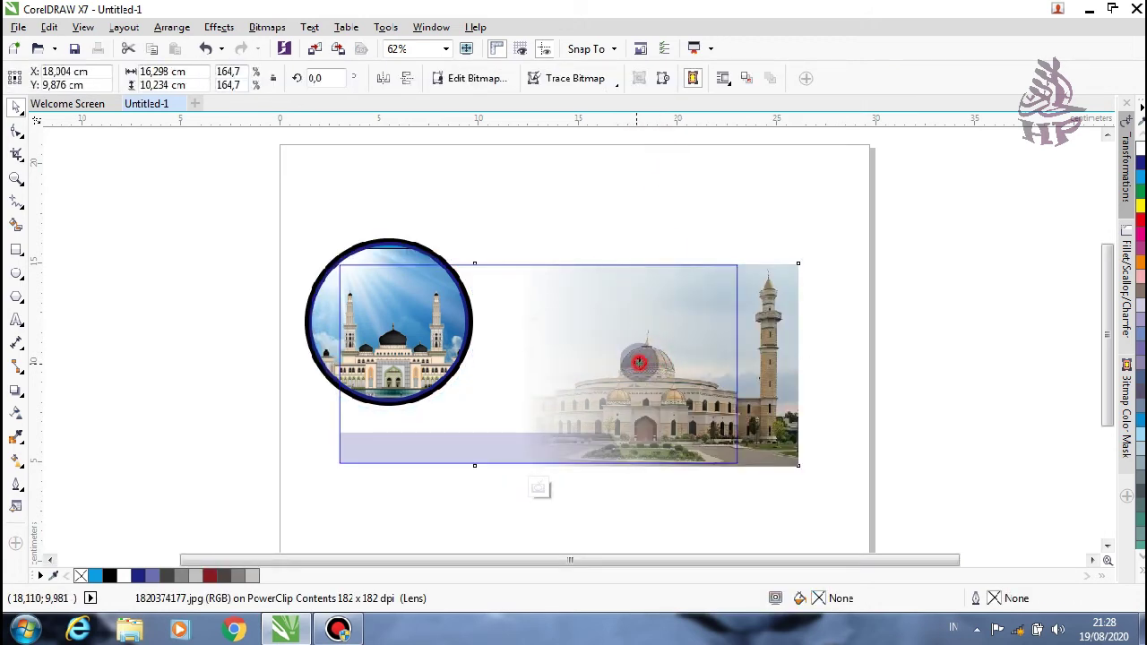
pyautogui.moveTo(639, 363); pyautogui.dragTo(618, 364)
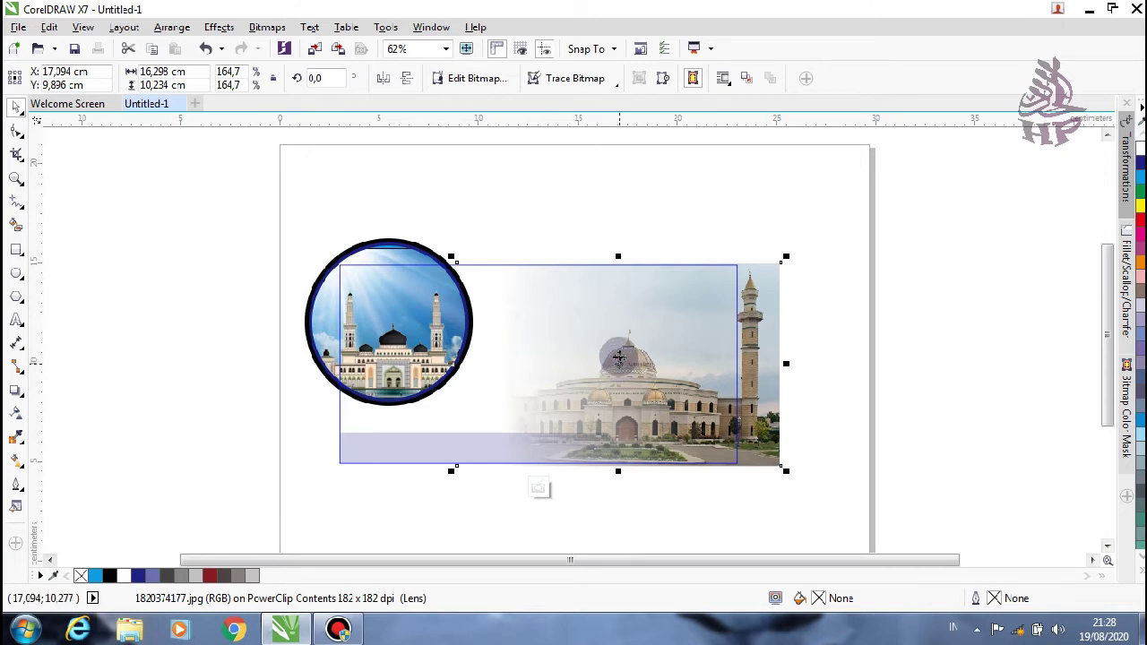
pyautogui.rightClick(618, 358)
pyautogui.click(667, 192)
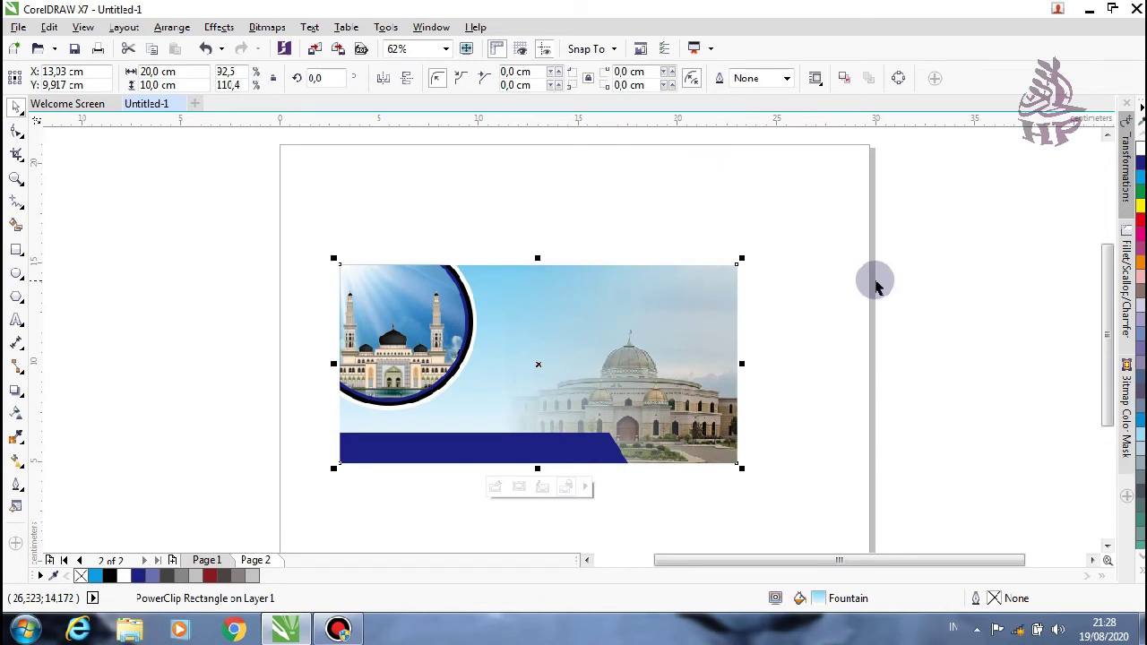
pyautogui.click(889, 284)
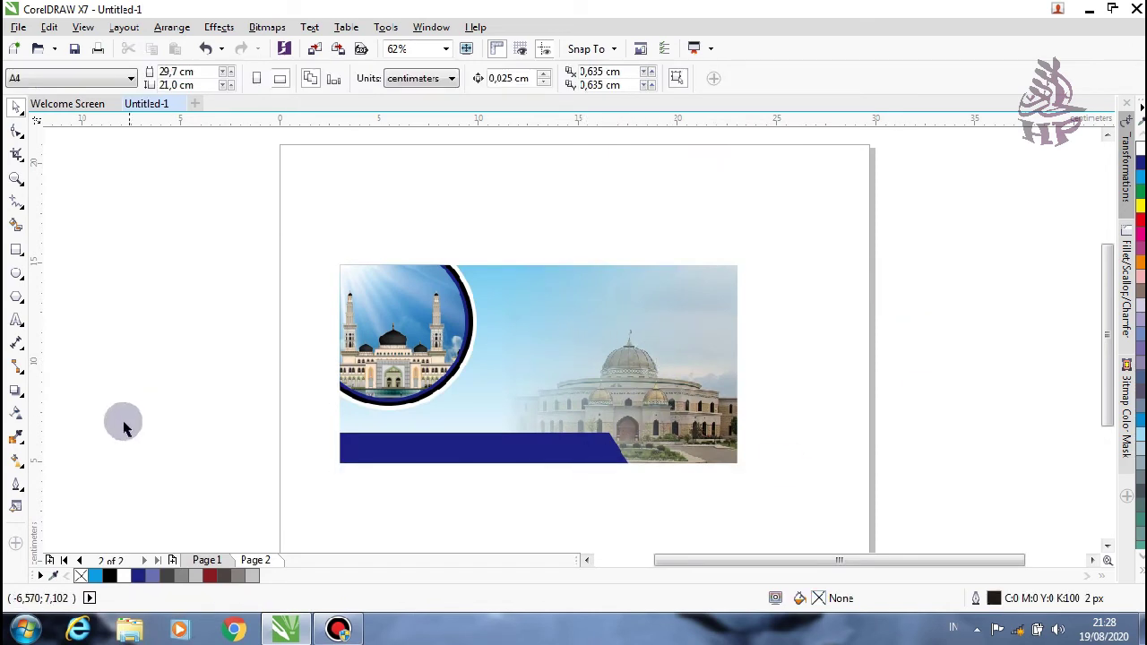
# - Type 'selamat', 'tahun baru islam', '1442 h' and '1 muharram 1442 h', then select them
pyautogui.click(17, 319)
pyautogui.click(123, 261)
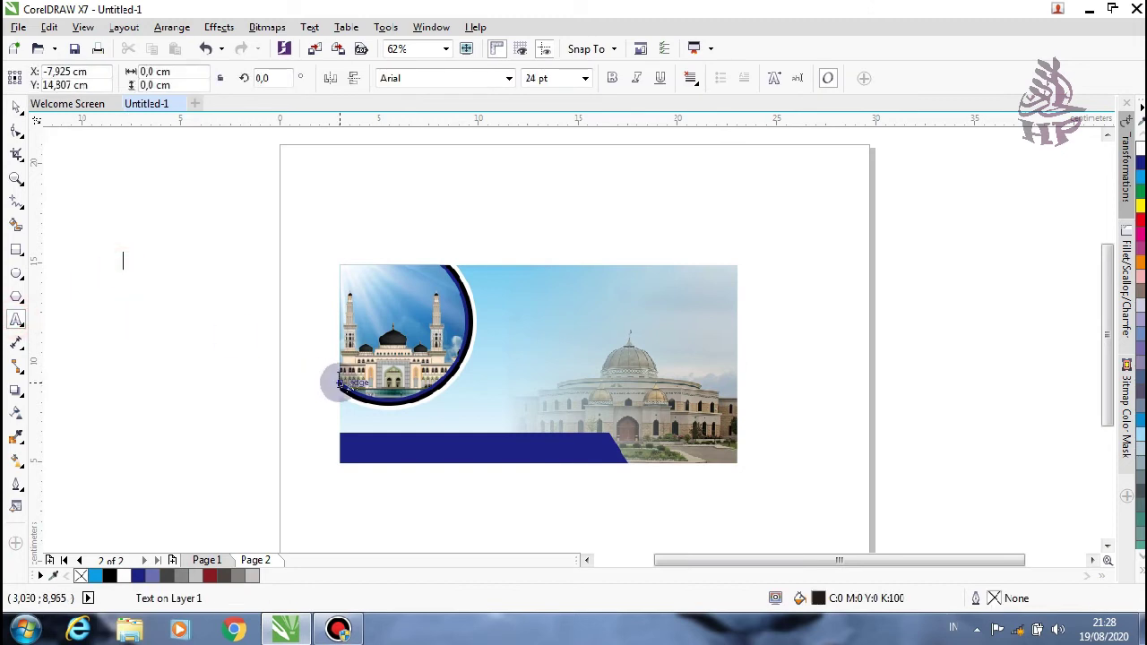
pyautogui.write('selamat')
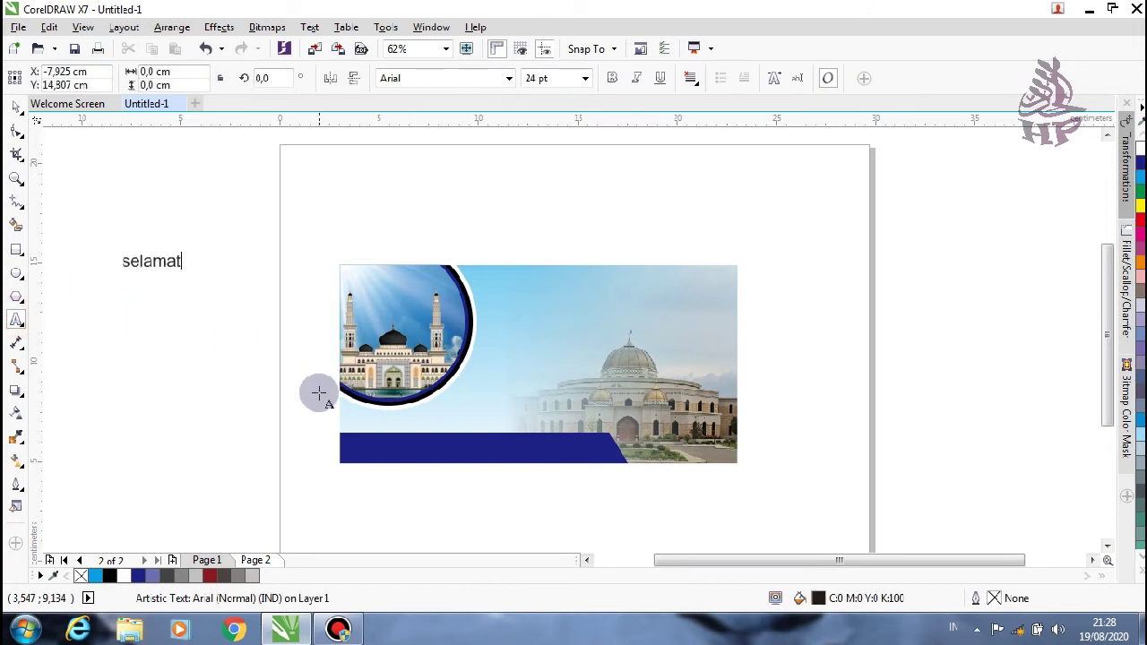
pyautogui.click(184, 340)
pyautogui.write('tahun baru islam')
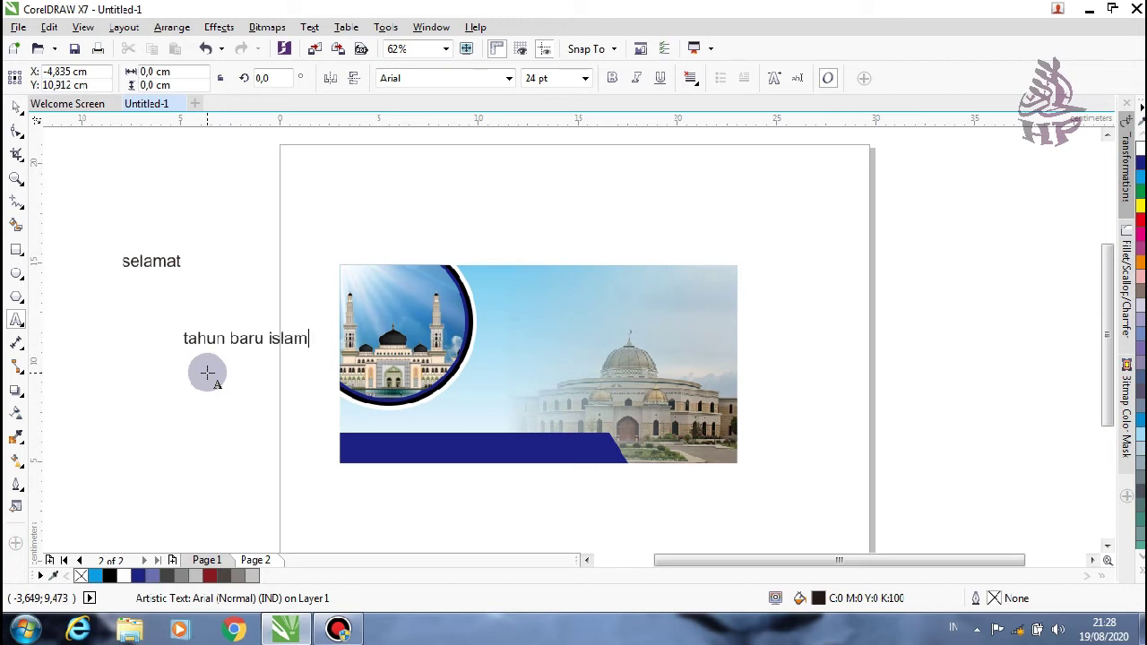
pyautogui.click(207, 377)
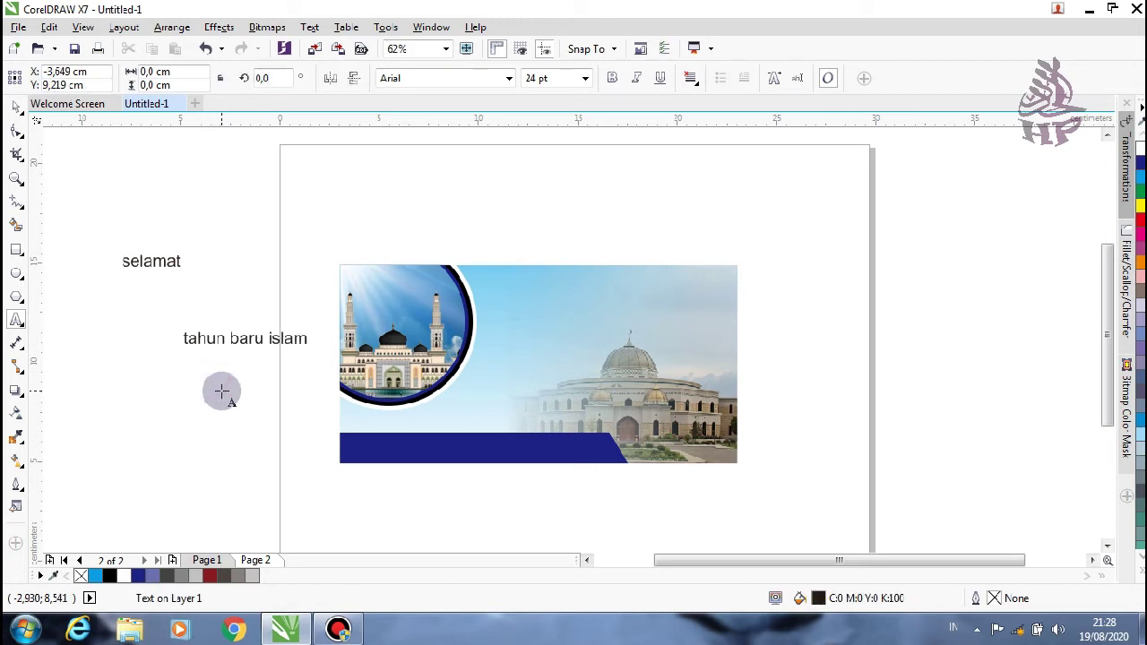
pyautogui.write('1442 h')
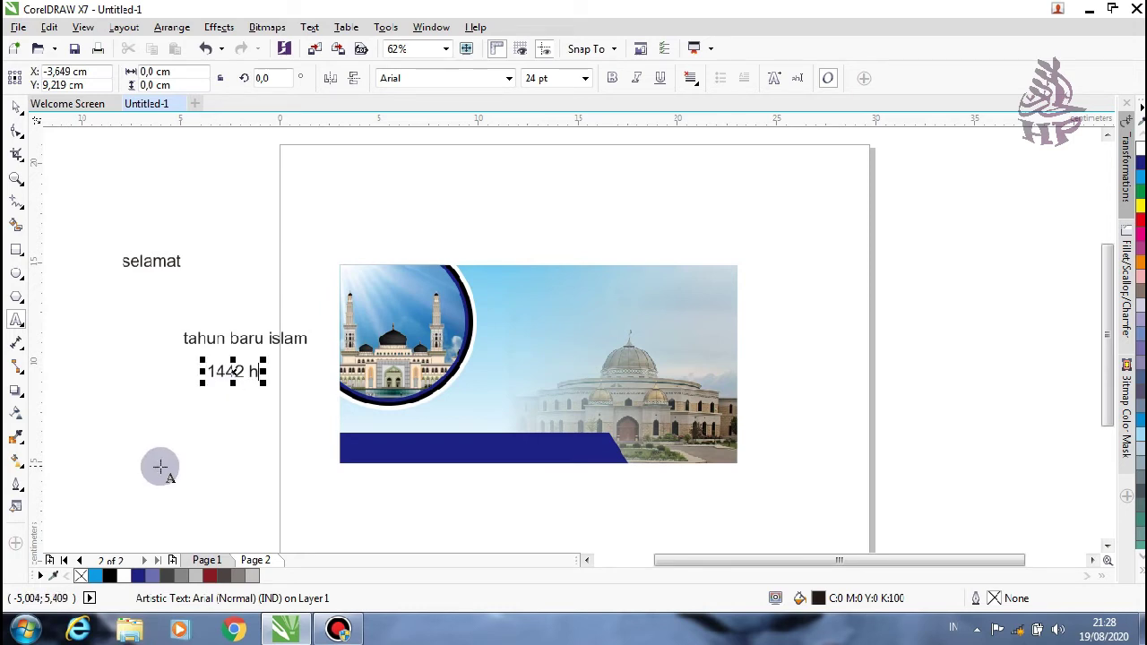
pyautogui.click(78, 469)
pyautogui.write('1 ')
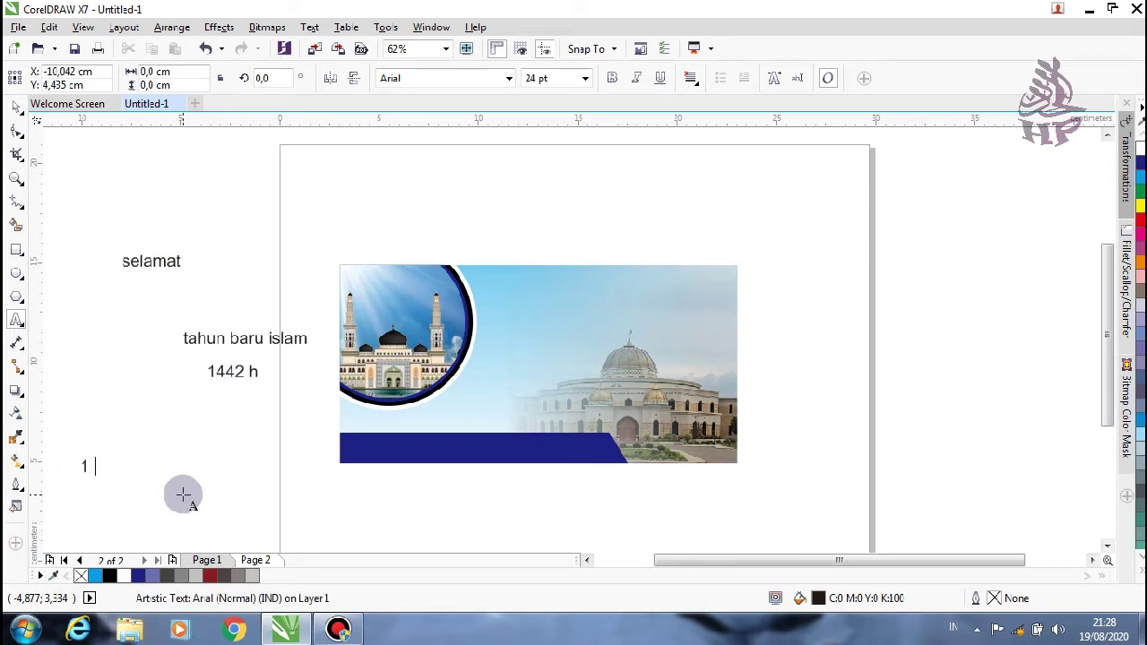
pyautogui.write('muharram 1442 h')
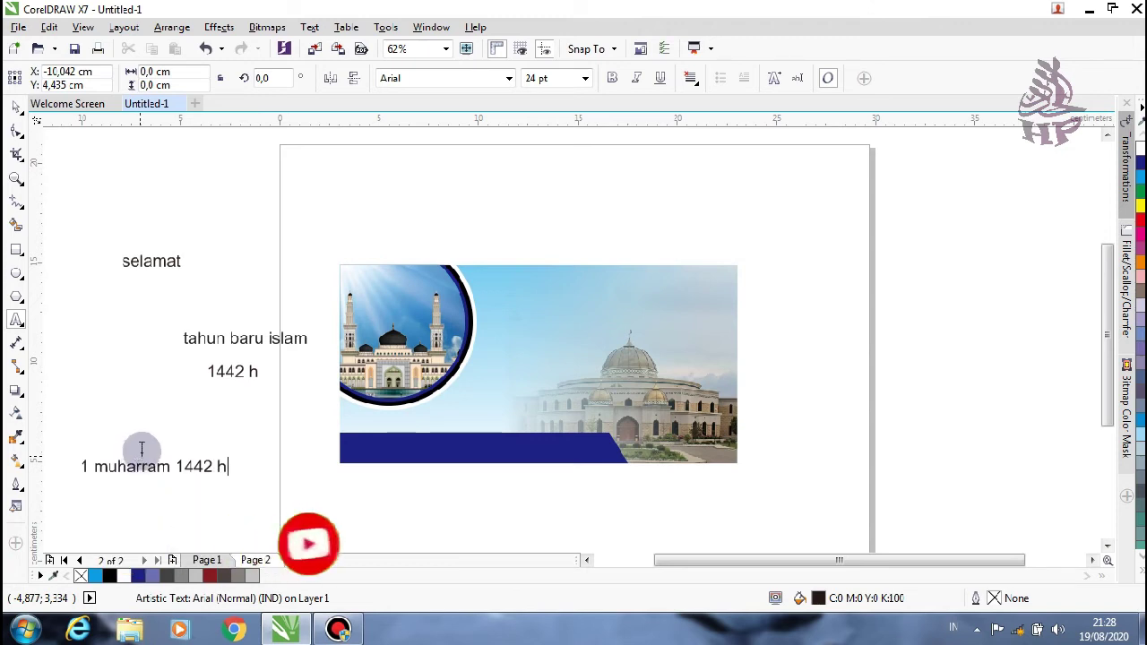
pyautogui.press('Escape')
pyautogui.click(16, 108)
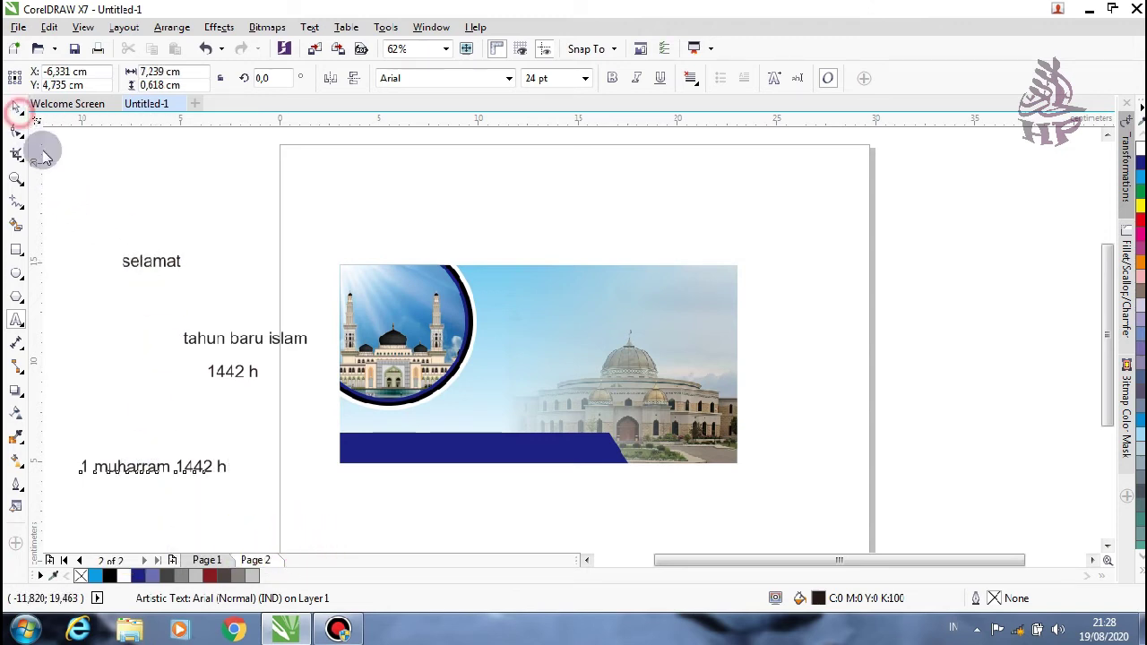
pyautogui.moveTo(61, 213); pyautogui.dragTo(212, 380)
# - Change all four text lines to Title Case
pyautogui.moveTo(328, 529); pyautogui.dragTo(328, 527)
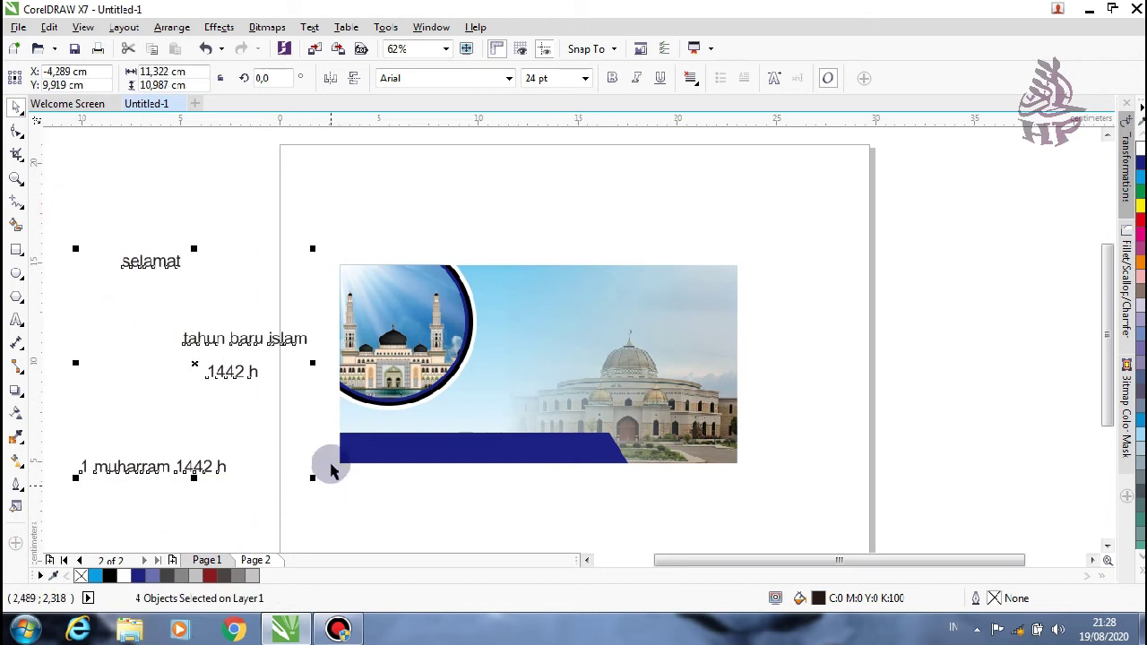
pyautogui.click(309, 27)
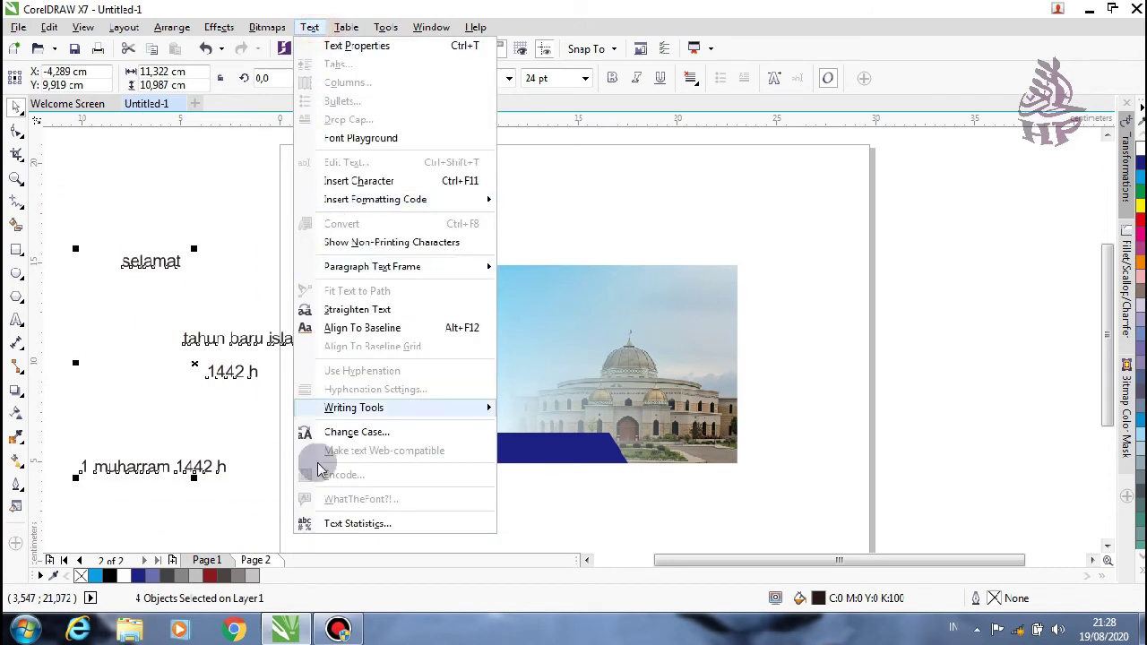
pyautogui.click(328, 431)
pyautogui.click(467, 317)
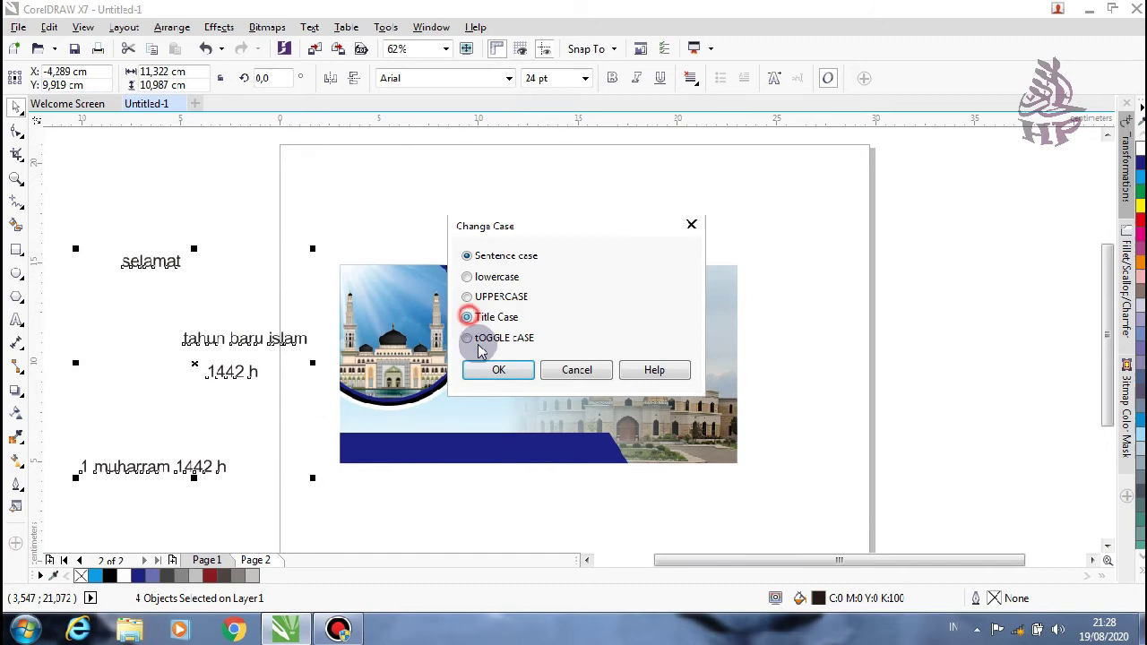
pyautogui.click(486, 369)
pyautogui.click(154, 179)
# - Set Selamat in Script MT Bold and give Tahun Baru Islam a script font
pyautogui.moveTo(110, 243); pyautogui.dragTo(236, 302)
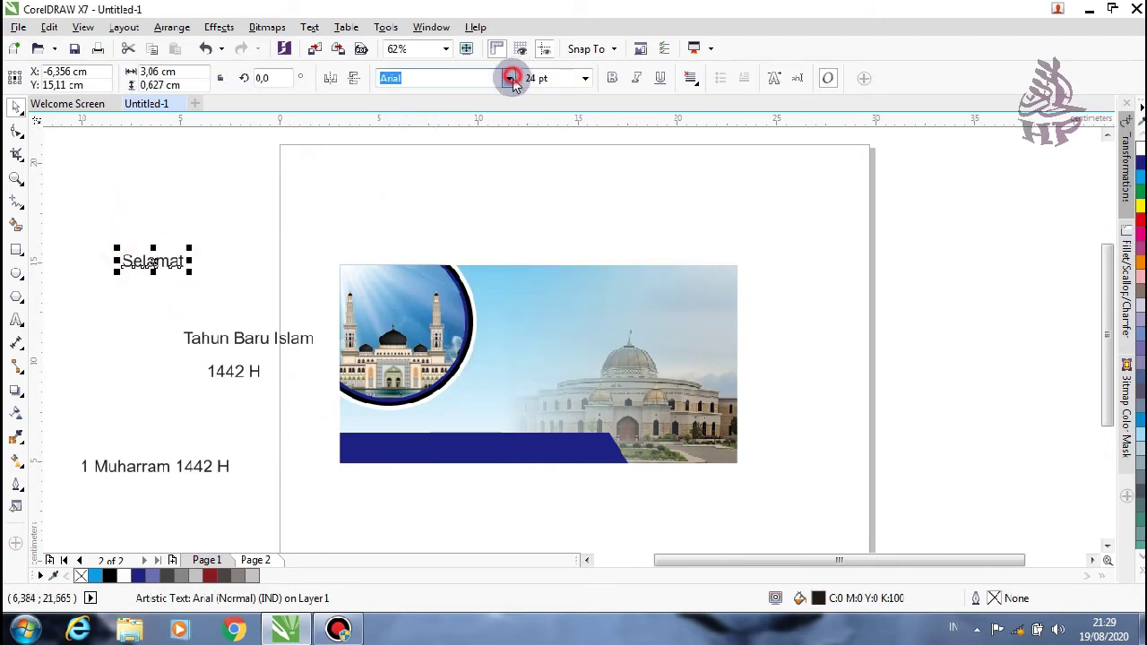
pyautogui.click(512, 80)
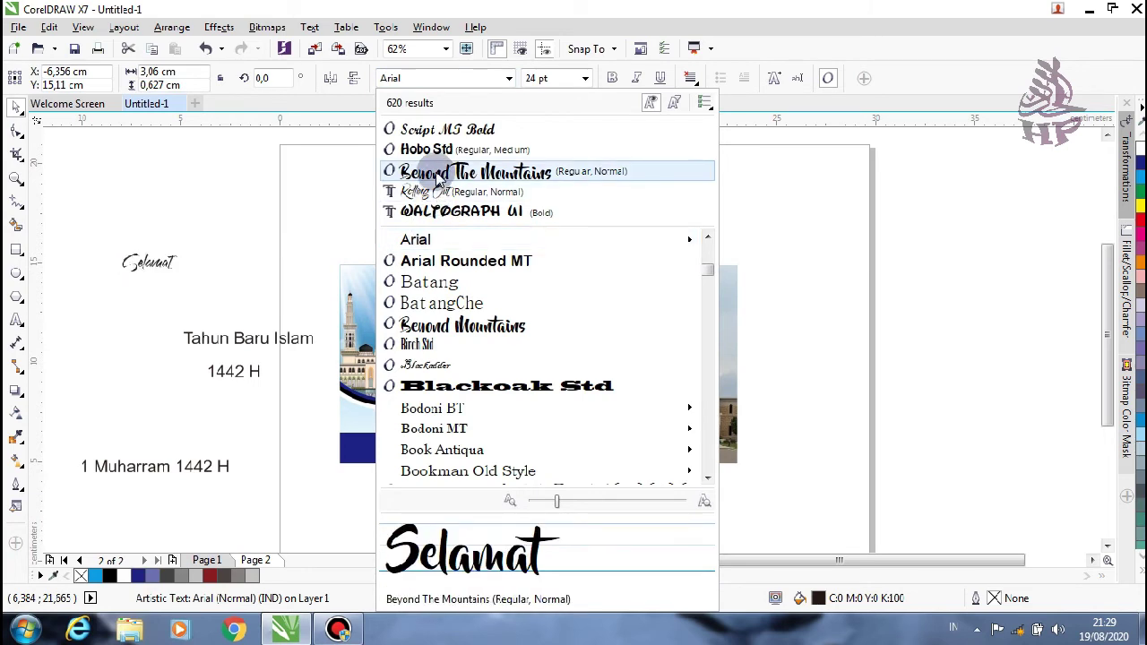
pyautogui.click(438, 131)
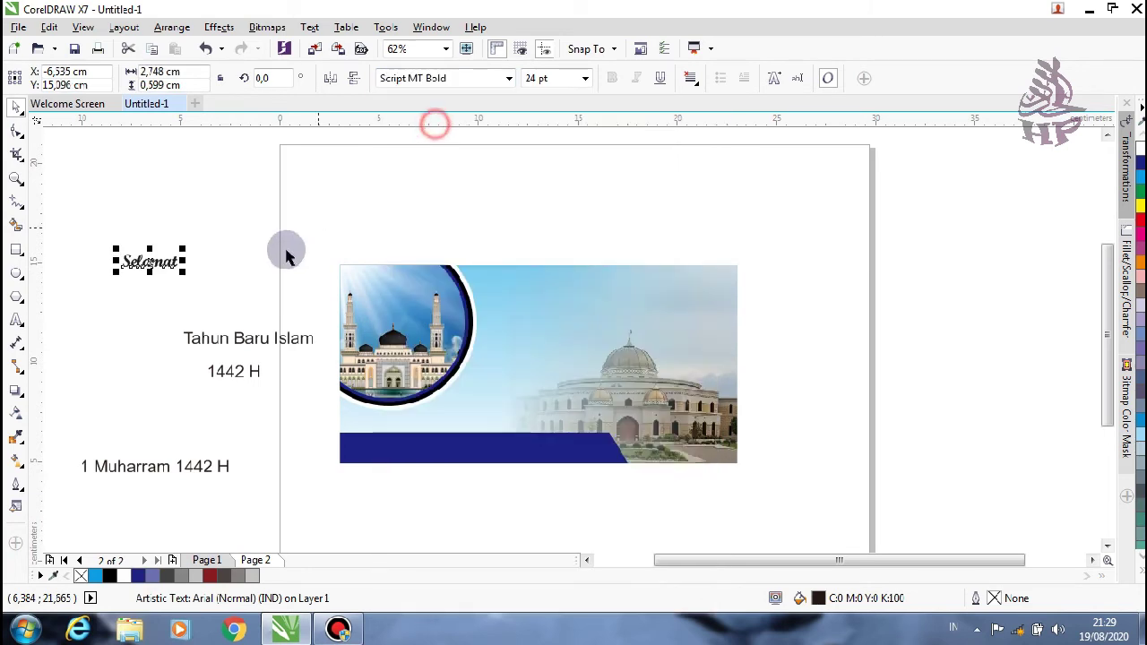
pyautogui.moveTo(142, 317)
pyautogui.mouseDown()
pyautogui.moveTo(316, 380)
pyautogui.moveTo(317, 359)
pyautogui.mouseUp()
pyautogui.click(507, 79)
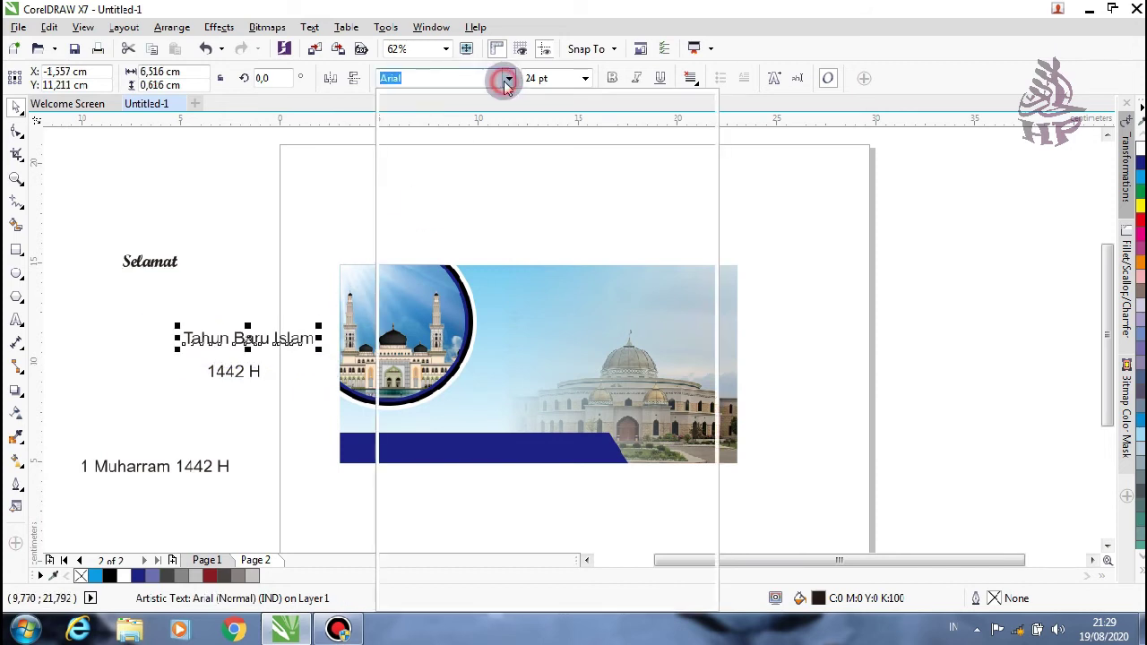
pyautogui.click(439, 187)
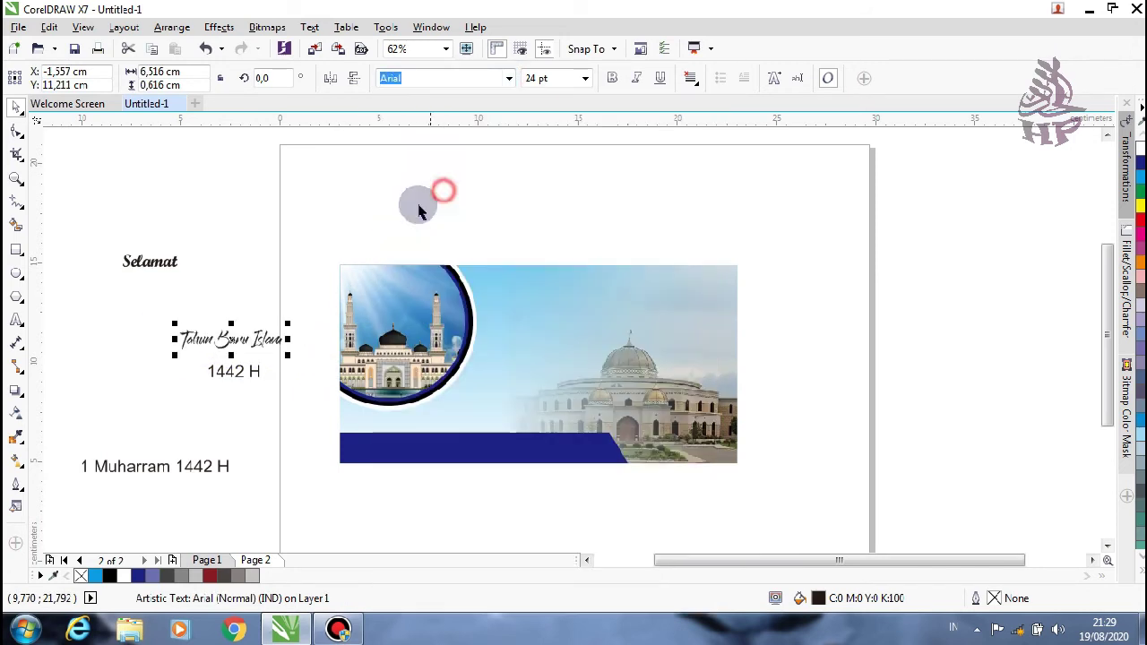
# - Set 1442 H in Beyond The Mountains and 1 Muharram 1442 H in Script MT Bold
pyautogui.click(234, 380)
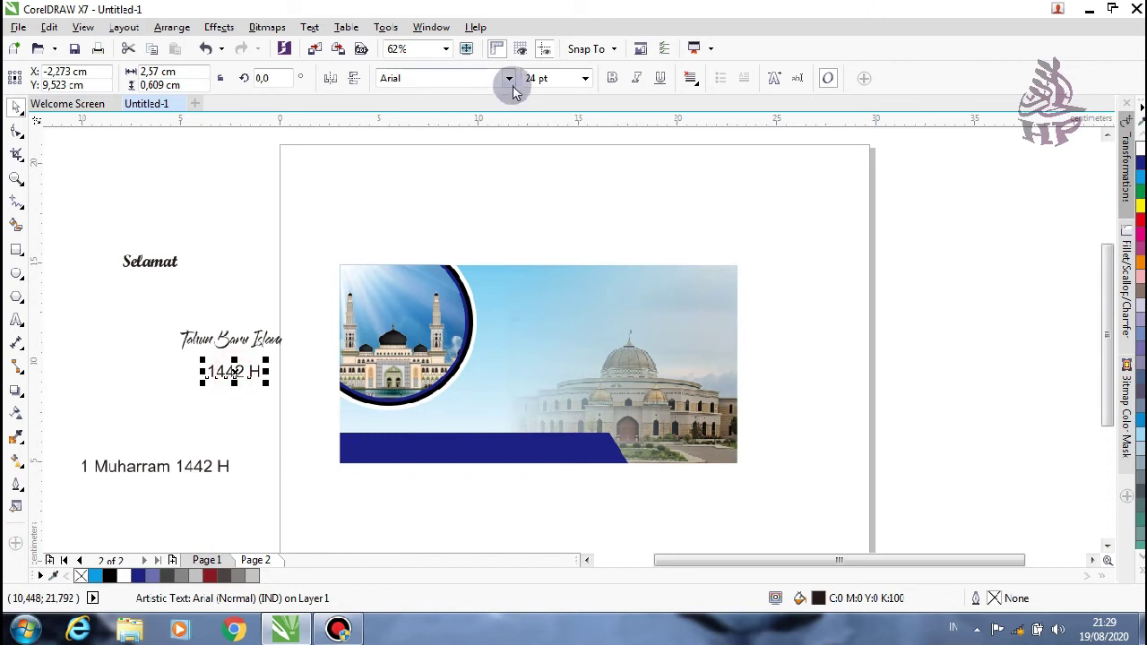
pyautogui.click(507, 78)
pyautogui.click(445, 190)
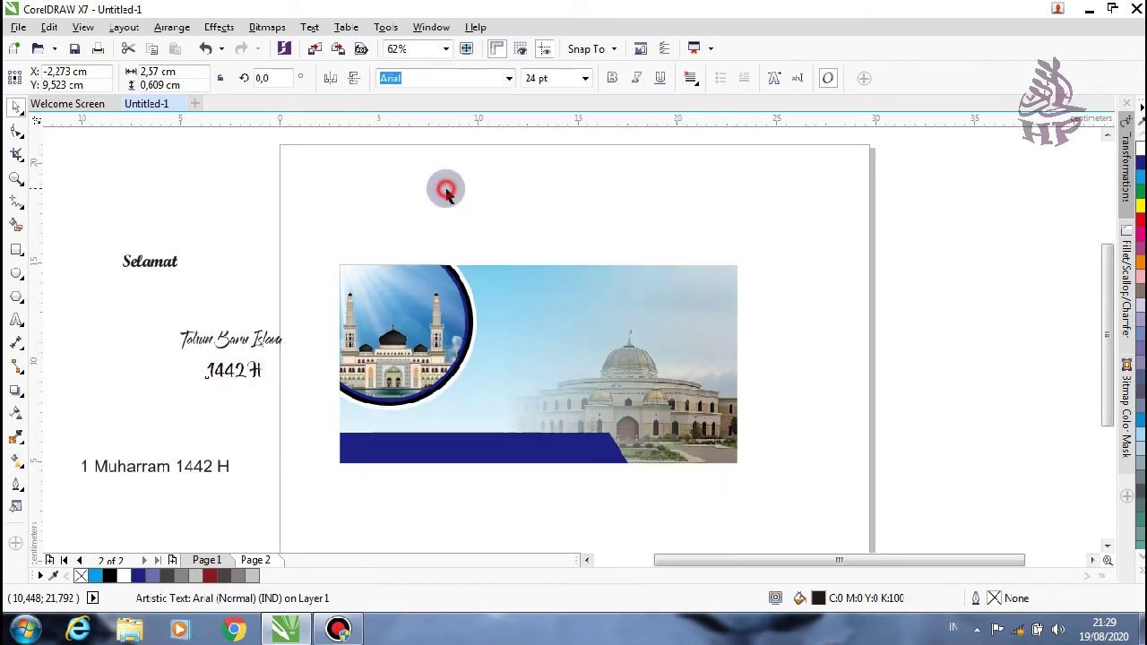
pyautogui.click(142, 474)
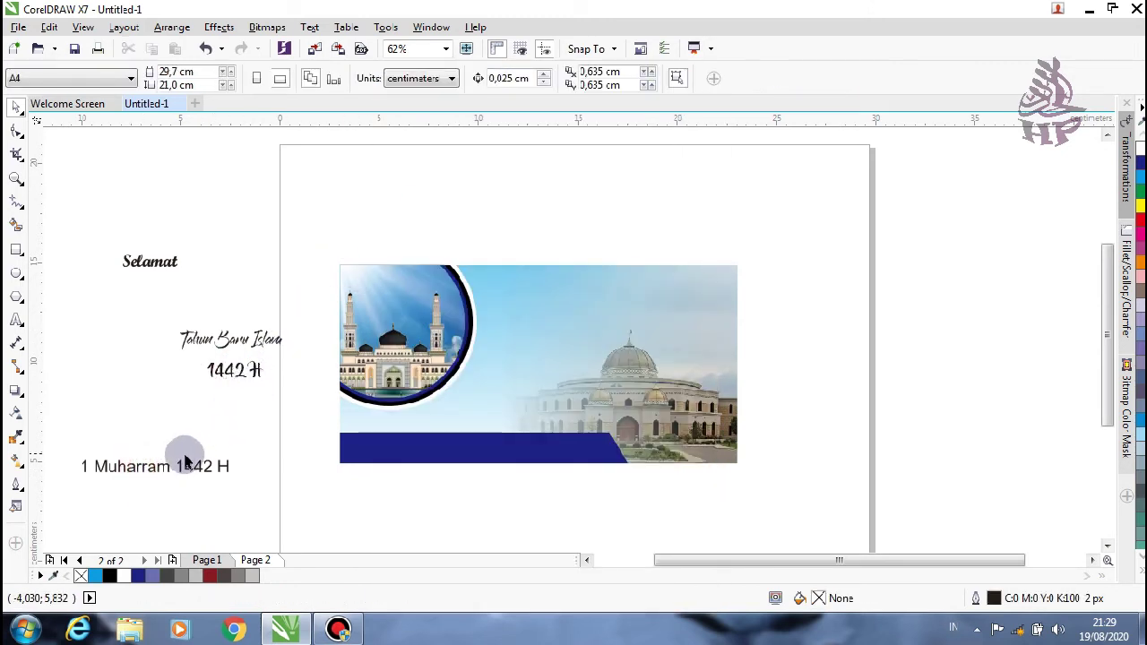
pyautogui.click(177, 472)
pyautogui.click(508, 78)
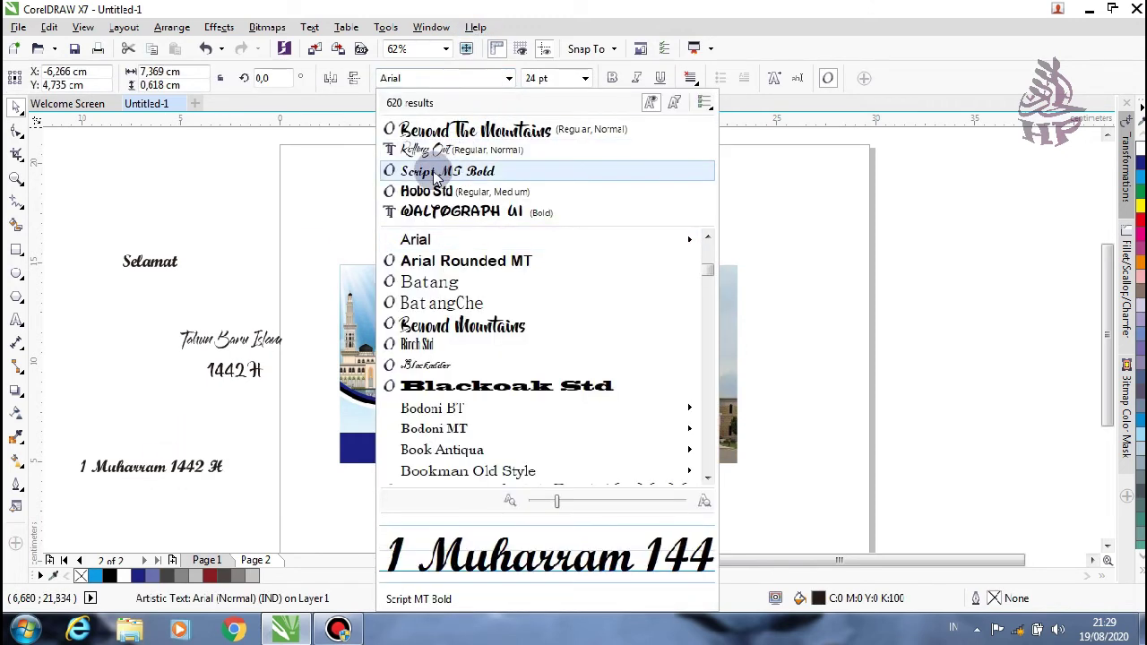
pyautogui.click(434, 172)
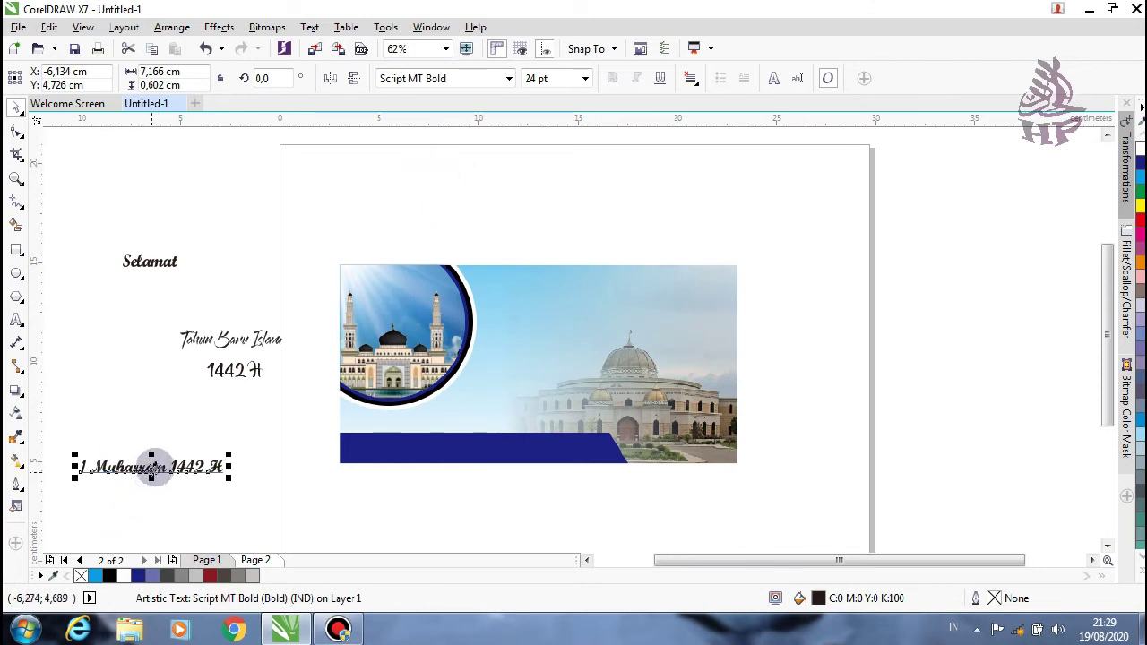
# - Enlarge 1 Muharram 1442 H, move it onto the blue bar, widen it, and make it white
pyautogui.moveTo(229, 451); pyautogui.dragTo(259, 441)
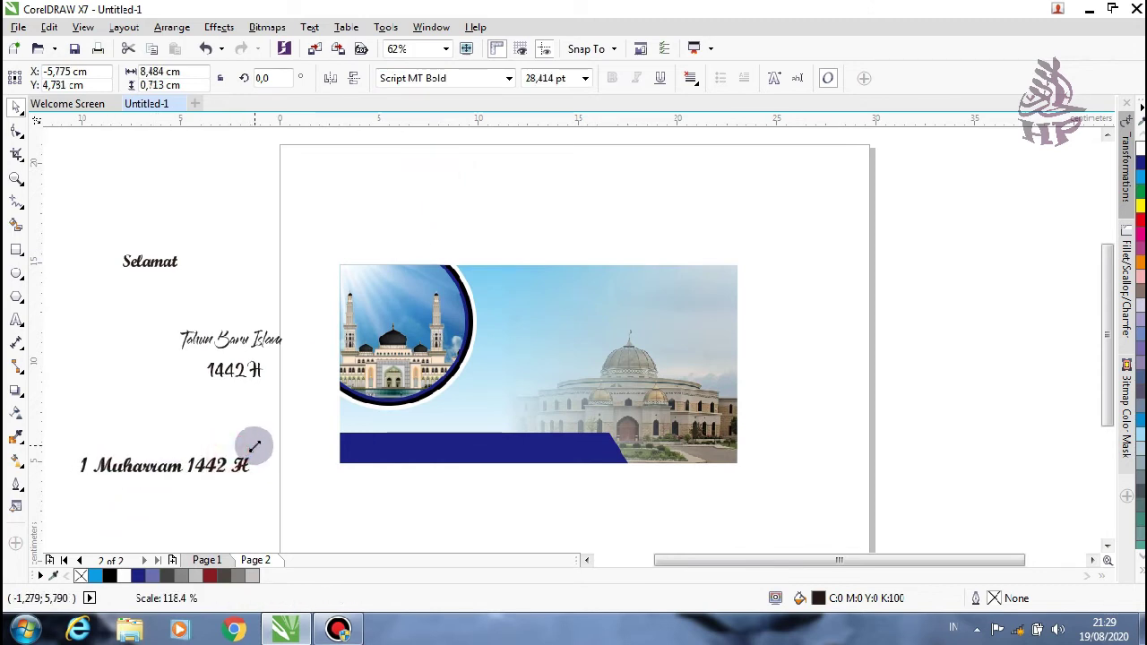
pyautogui.moveTo(175, 469); pyautogui.dragTo(451, 448)
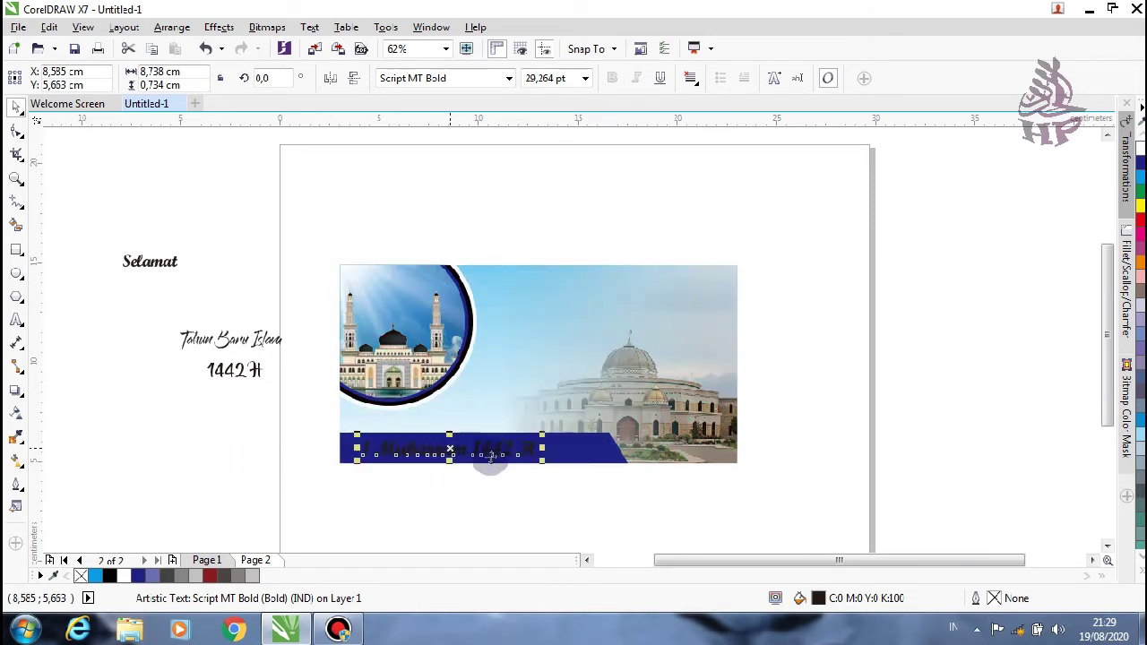
pyautogui.moveTo(541, 447); pyautogui.dragTo(582, 448)
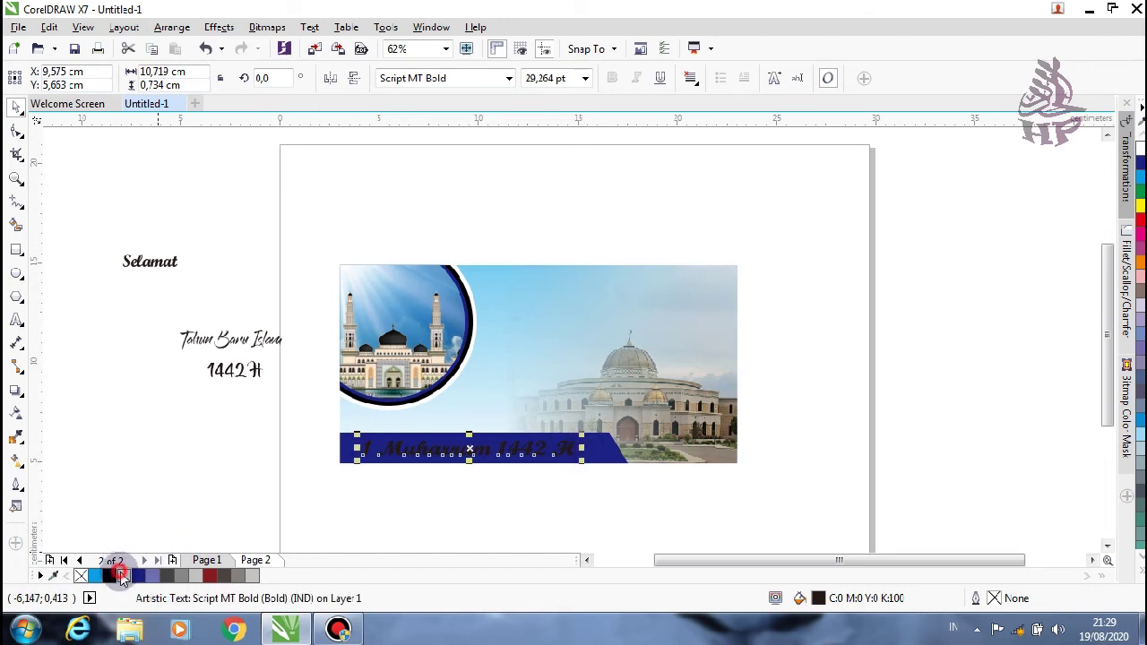
pyautogui.click(121, 574)
pyautogui.click(125, 521)
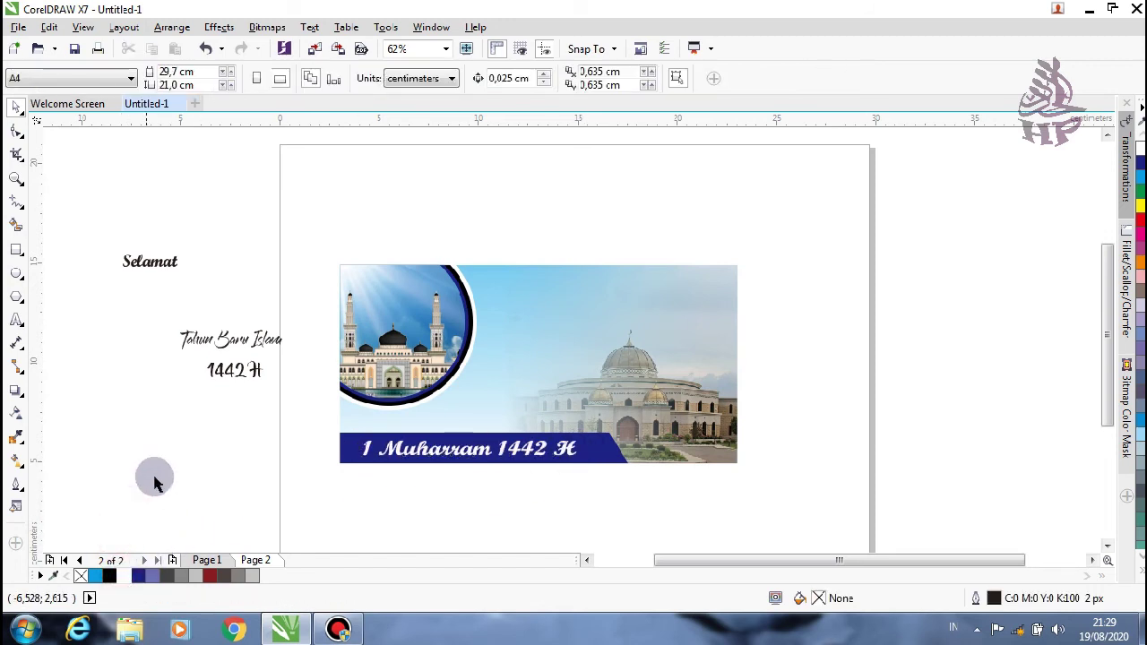
# - Scale Selamat onto the banner photo above the dome, then enlarge and slightly tilt its S
pyautogui.click(149, 268)
pyautogui.moveTo(182, 273); pyautogui.dragTo(259, 288)
pyautogui.moveTo(188, 268); pyautogui.dragTo(568, 307)
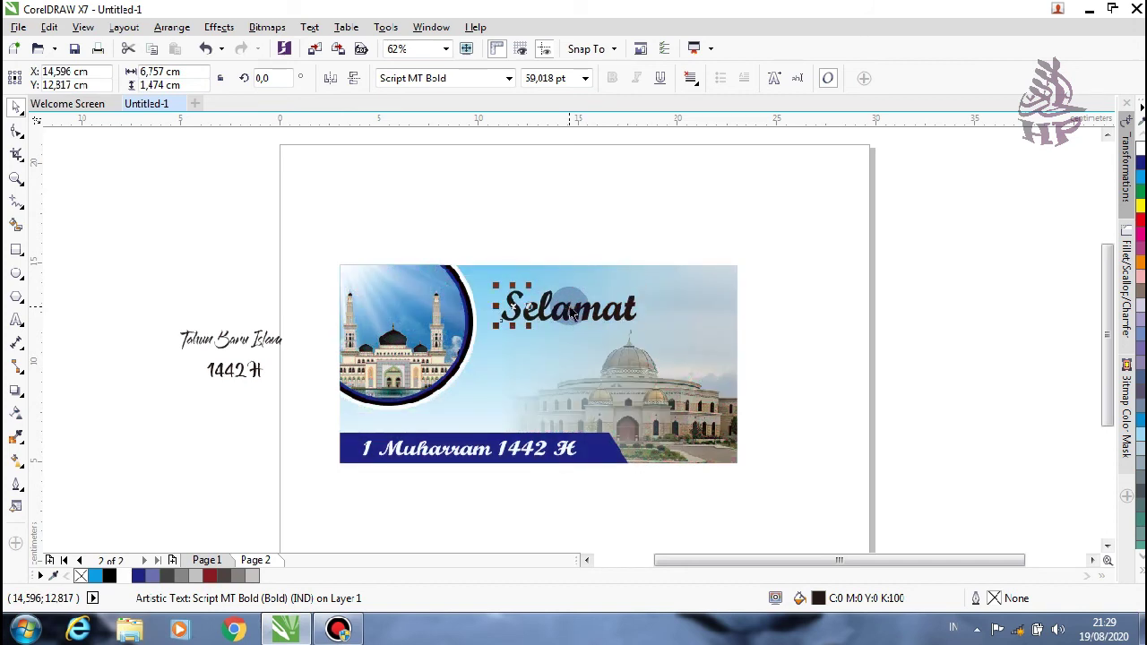
pyautogui.moveTo(495, 329); pyautogui.dragTo(470, 387)
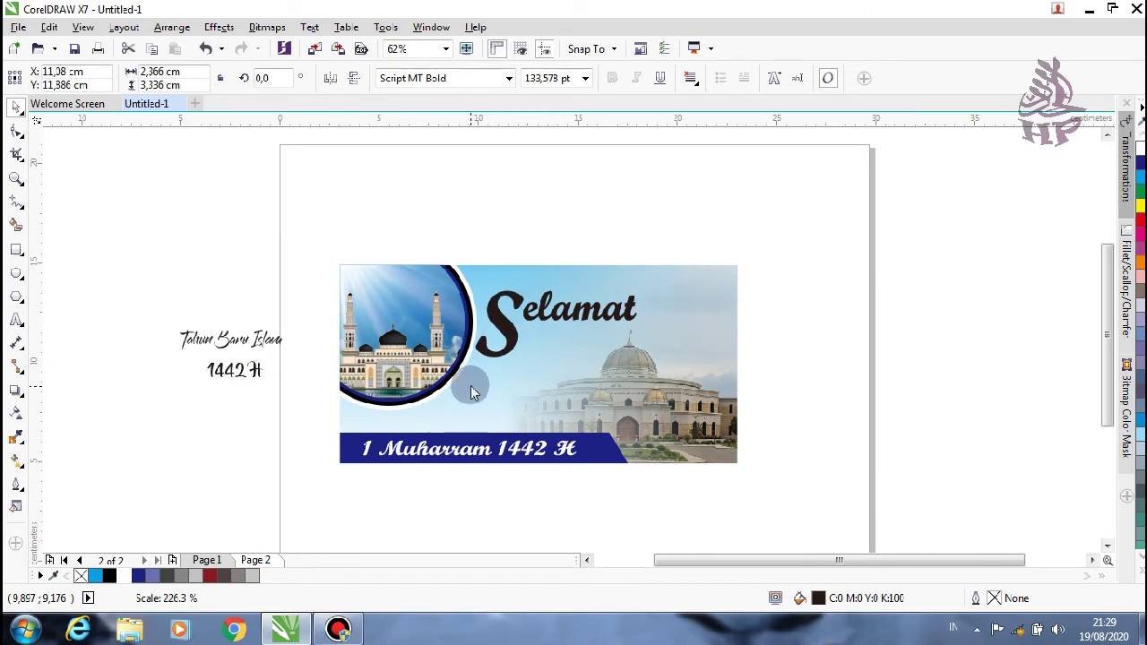
pyautogui.click(504, 323)
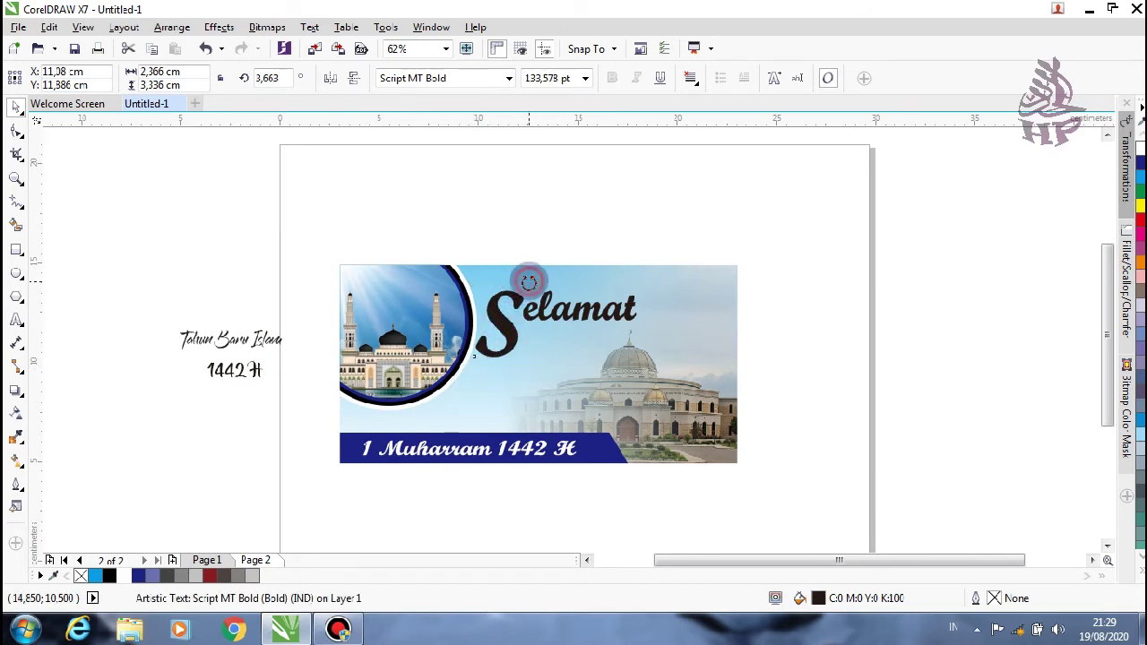
pyautogui.click(528, 281)
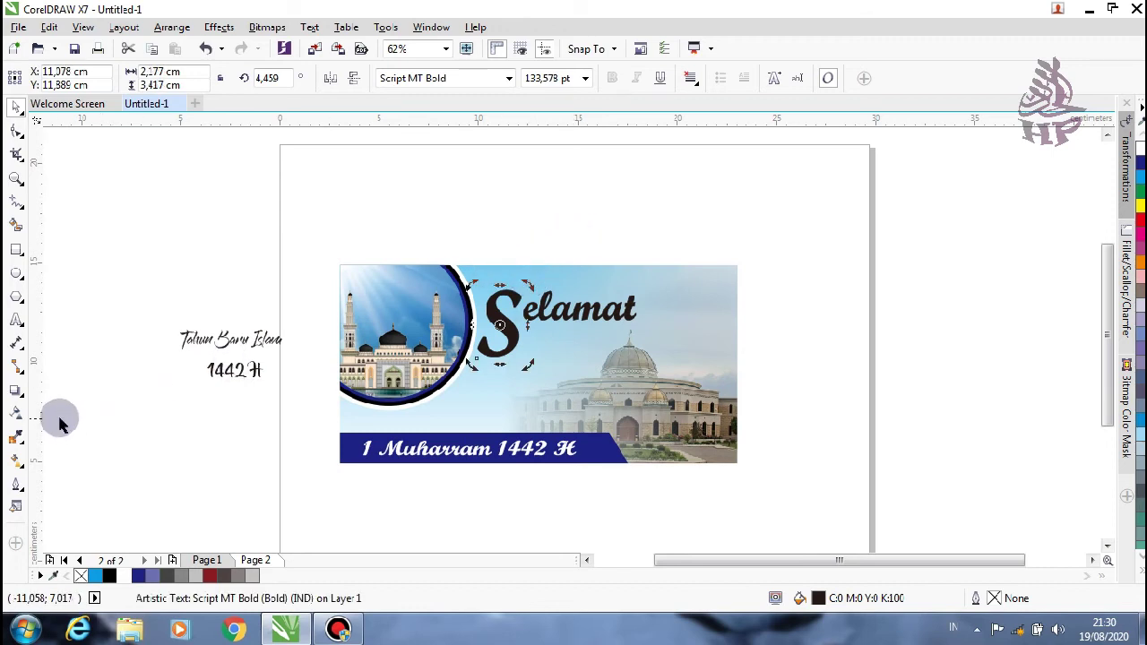
# - Give the S a fountain fill running from its upper left to its bottom
pyautogui.click(16, 461)
pyautogui.click(61, 79)
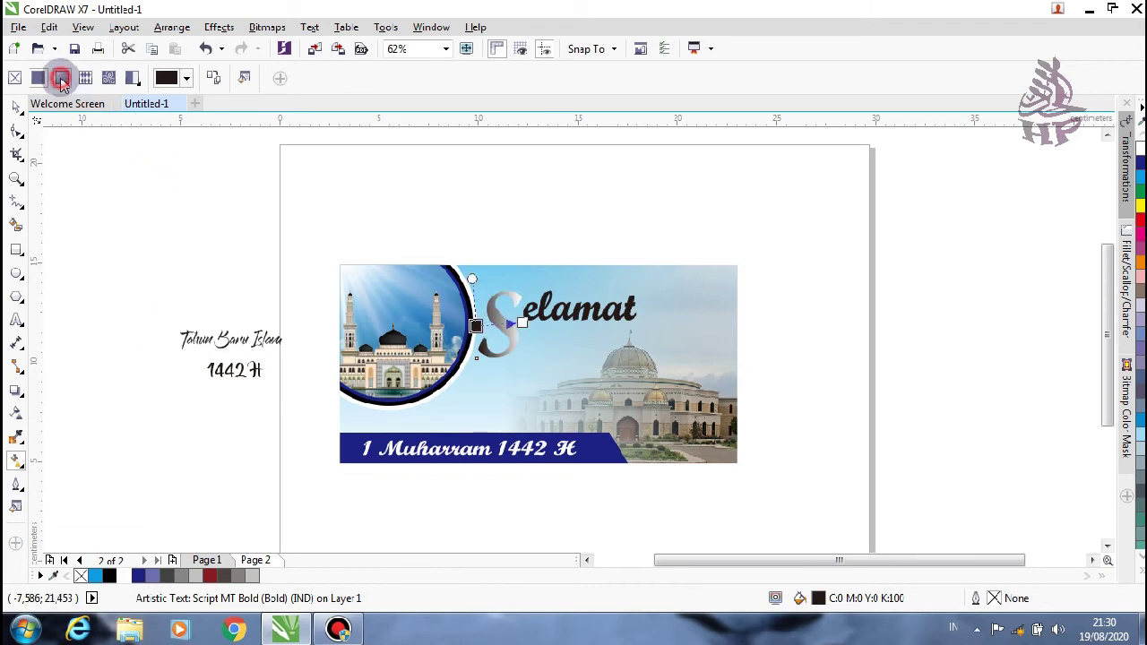
pyautogui.scroll(1, 495, 325)
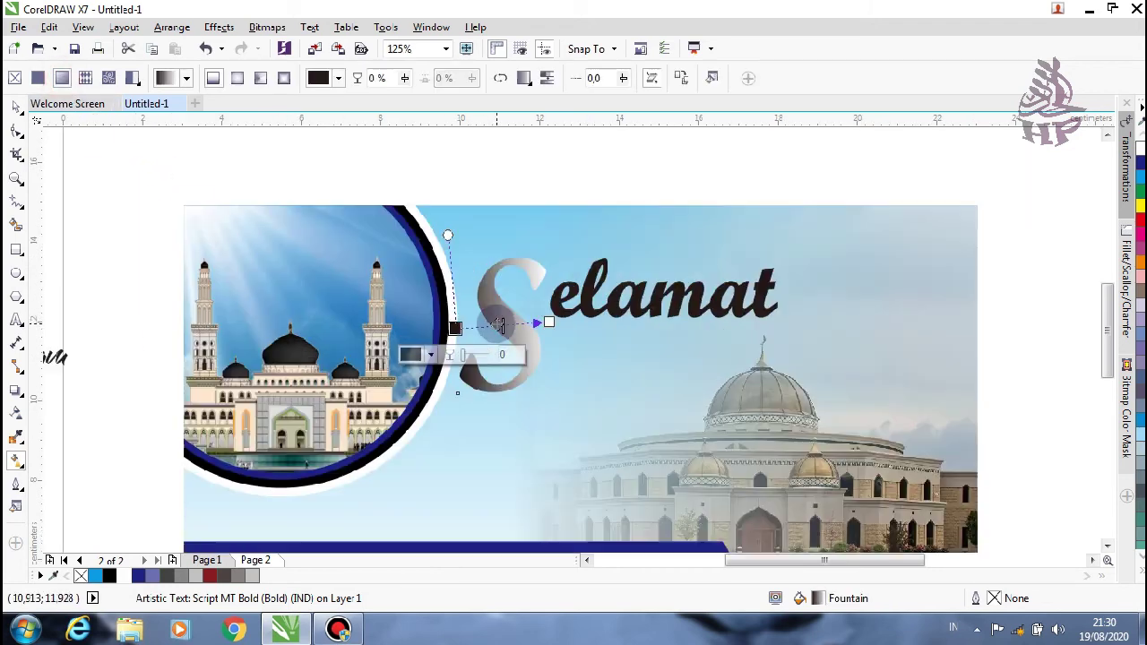
pyautogui.scroll(1, 421, 333)
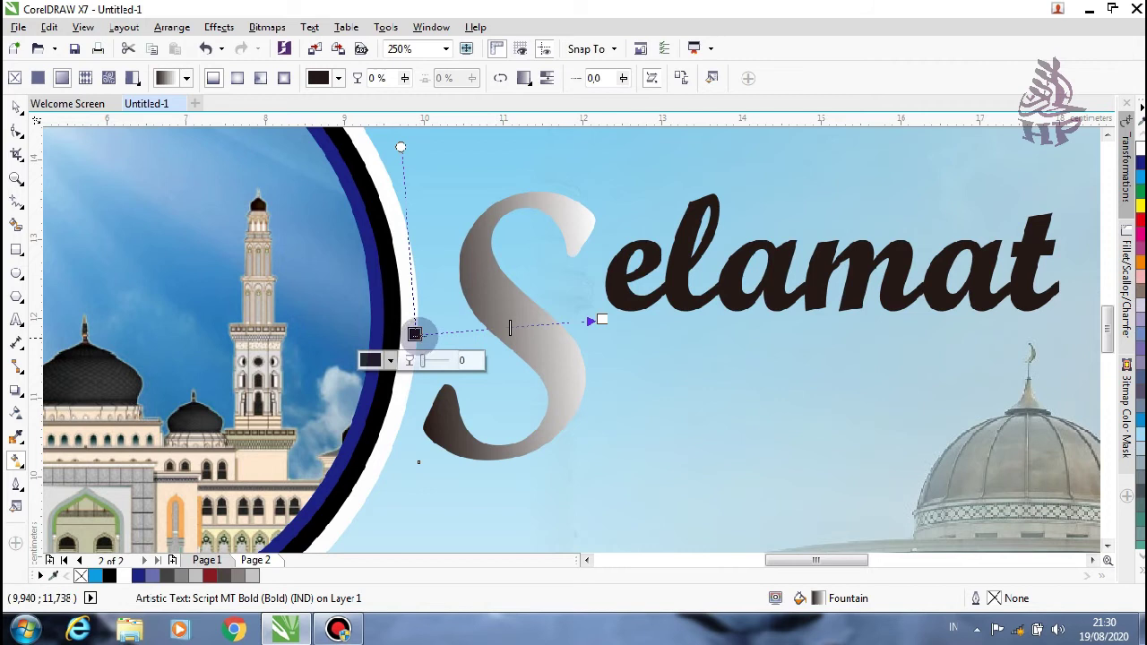
pyautogui.moveTo(414, 333); pyautogui.dragTo(450, 230)
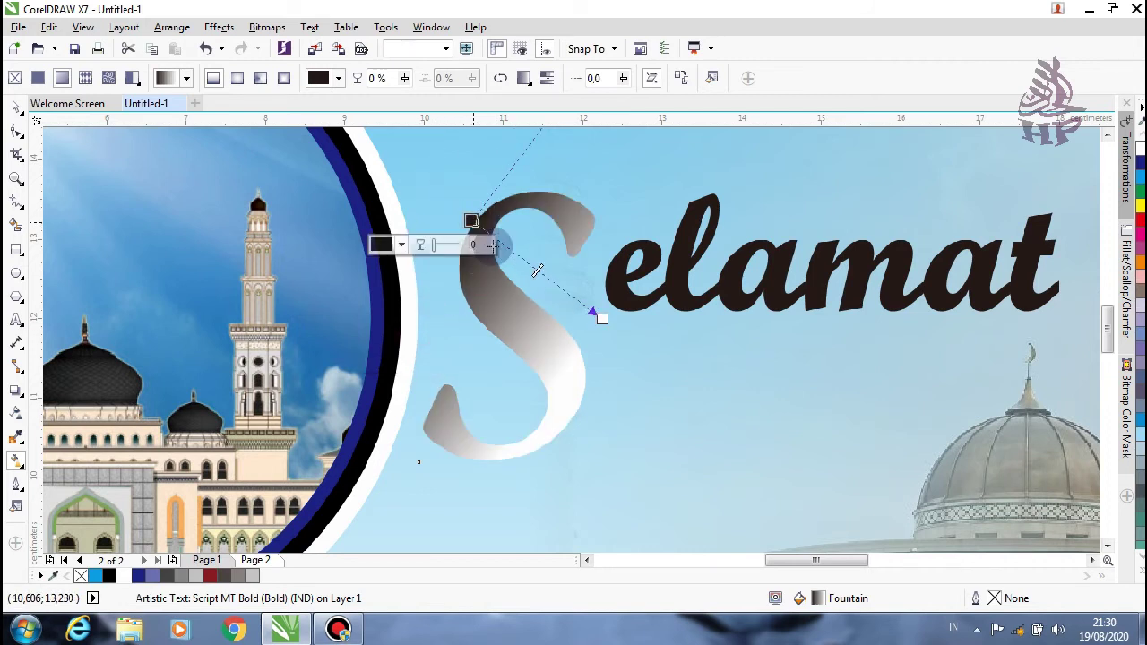
pyautogui.click(605, 320)
pyautogui.moveTo(602, 319)
pyautogui.mouseDown()
pyautogui.moveTo(566, 450)
pyautogui.moveTo(553, 451)
pyautogui.mouseUp()
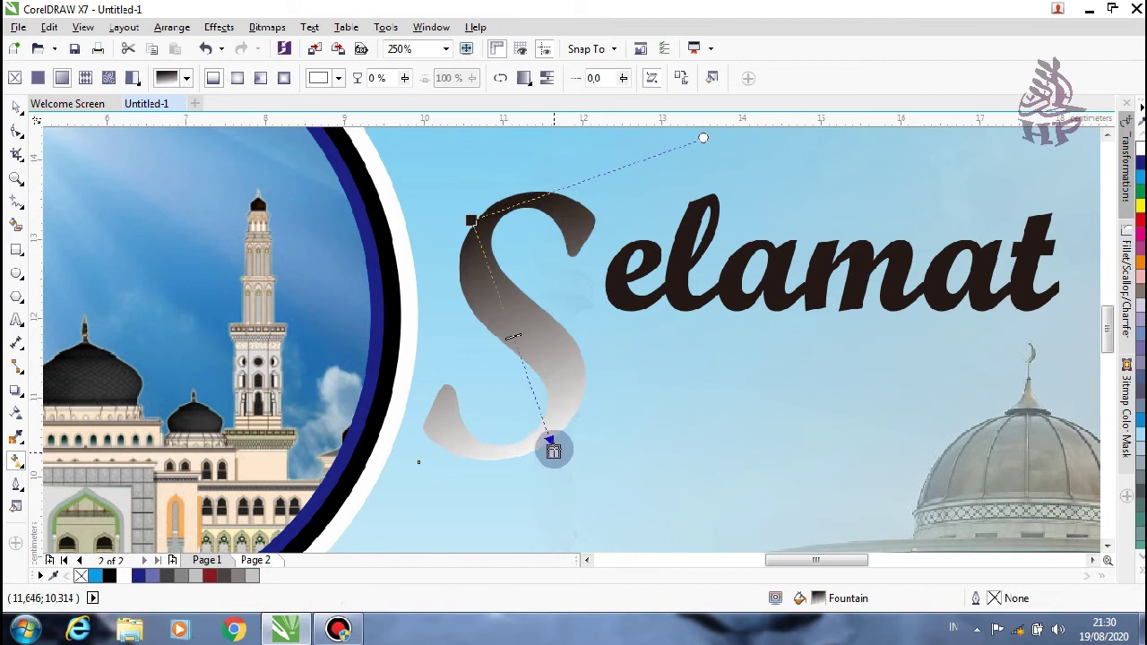
pyautogui.moveTo(473, 219); pyautogui.dragTo(462, 212)
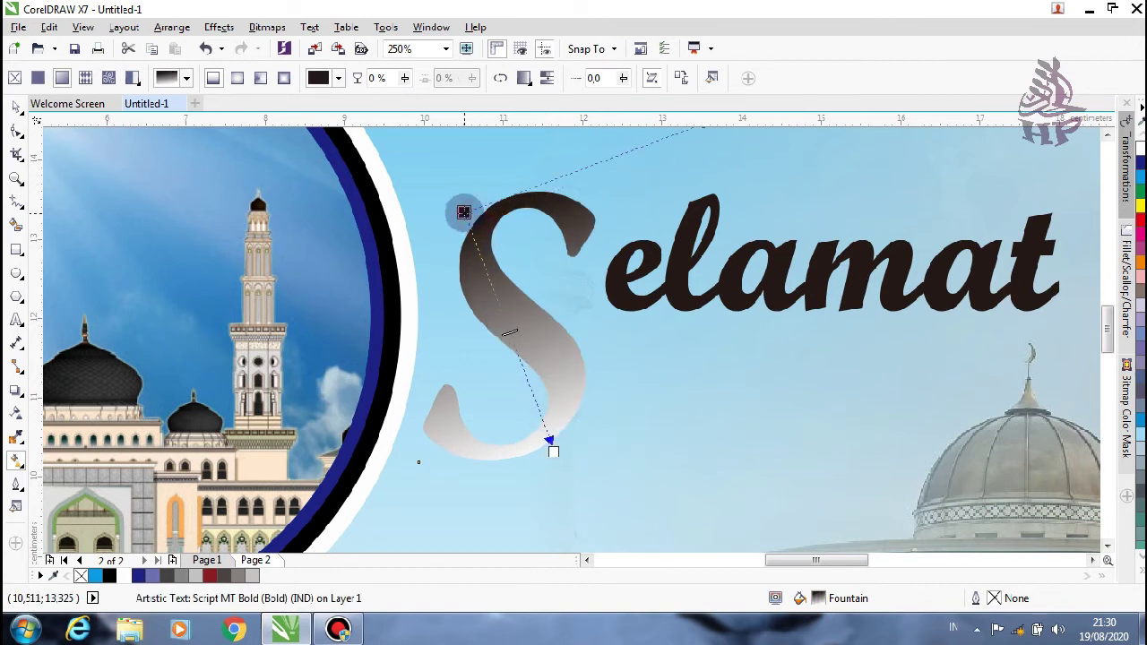
# - Add gradient colour stops at 20%, 74% and 48%, and make the start and end stops black
pyautogui.doubleClick(482, 261)
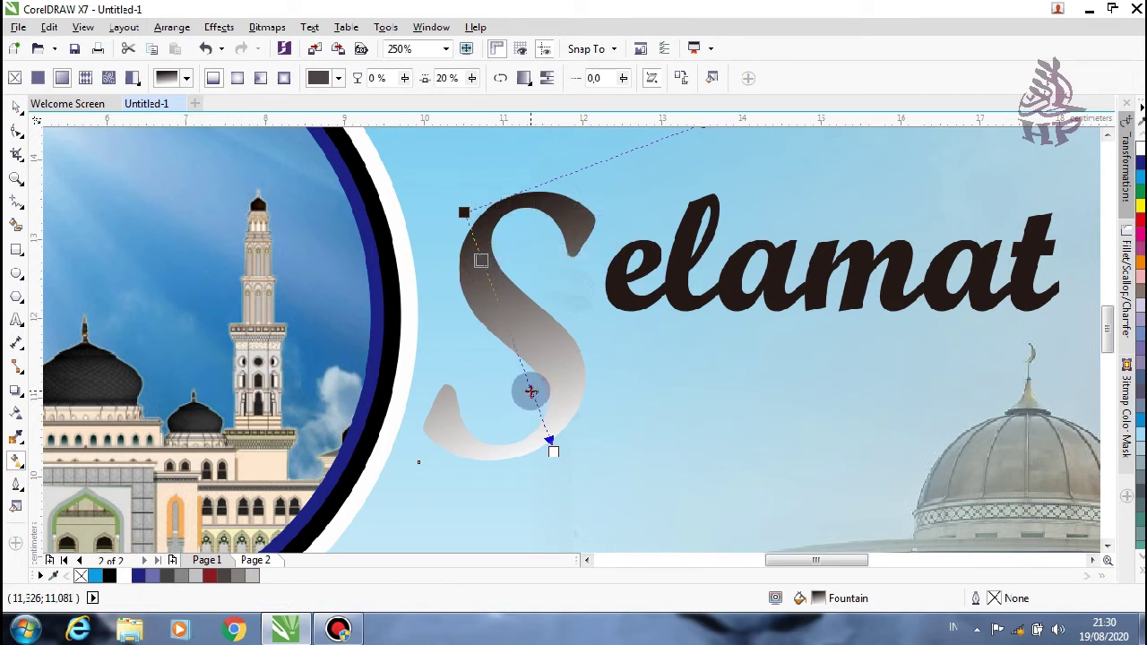
pyautogui.doubleClick(530, 390)
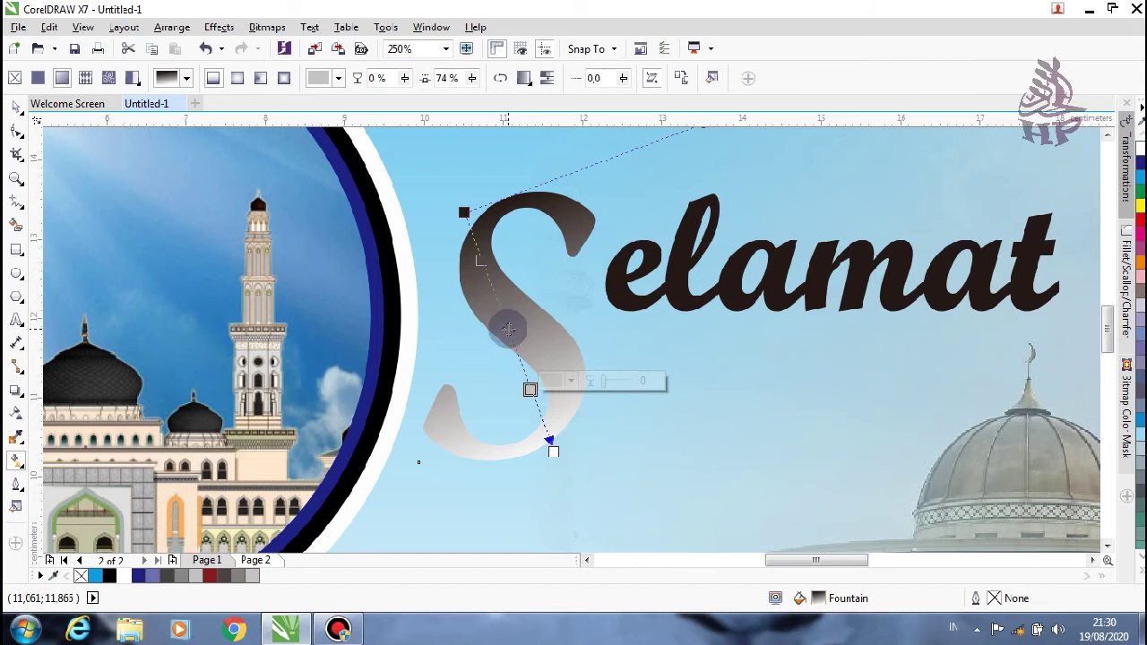
pyautogui.doubleClick(507, 326)
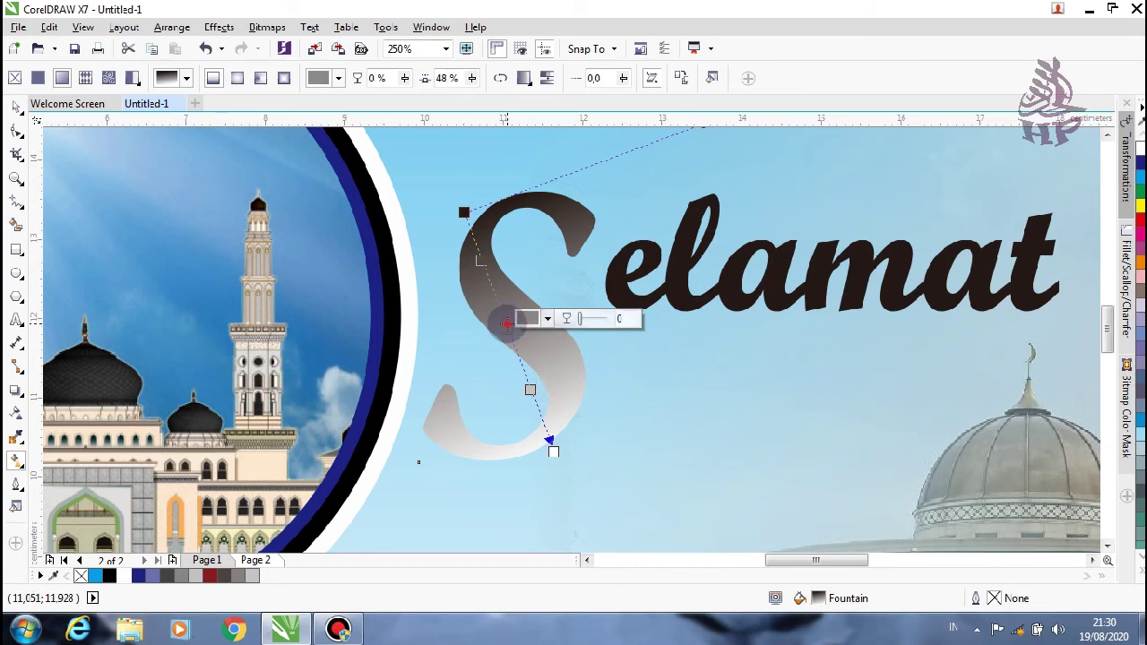
pyautogui.click(505, 320)
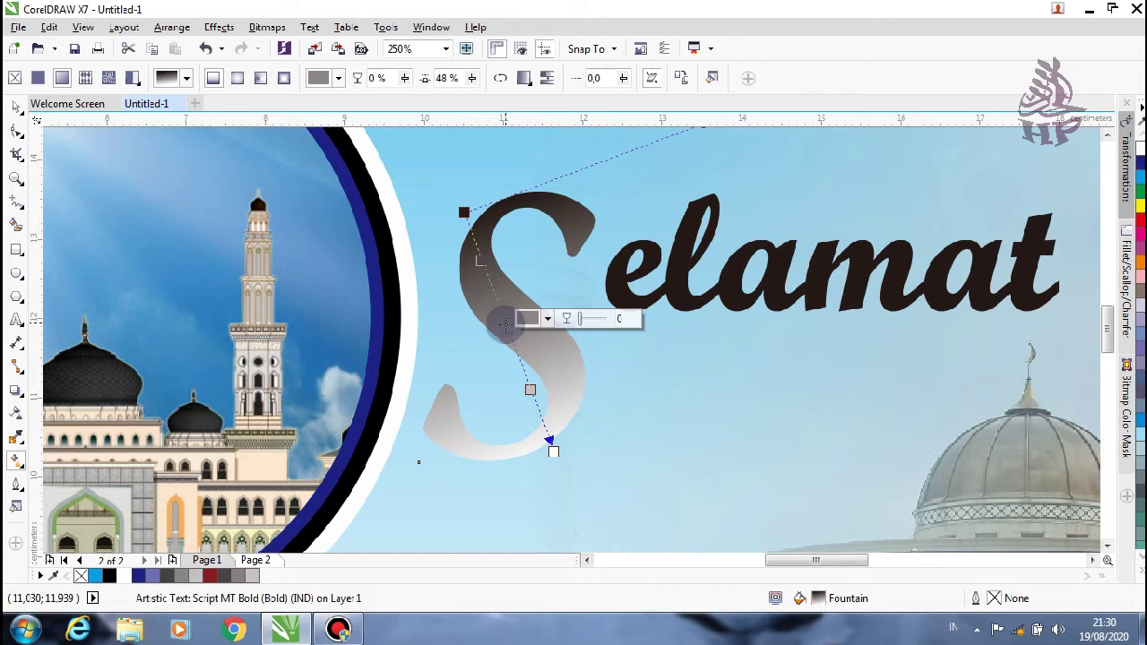
pyautogui.click(464, 212)
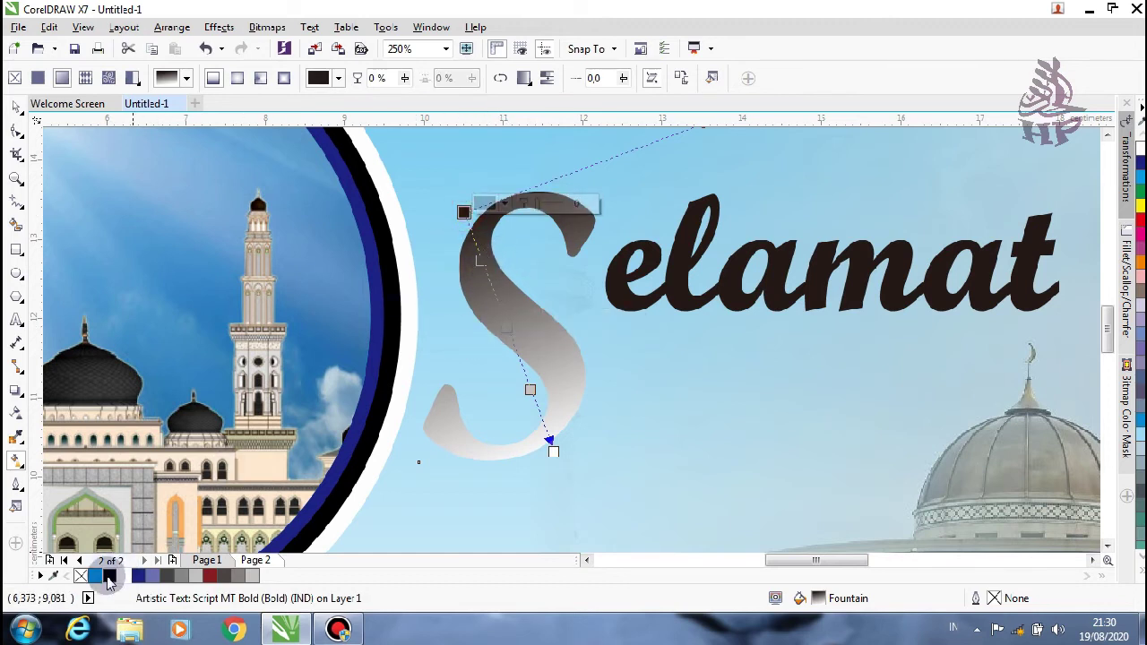
pyautogui.click(109, 576)
pyautogui.click(554, 452)
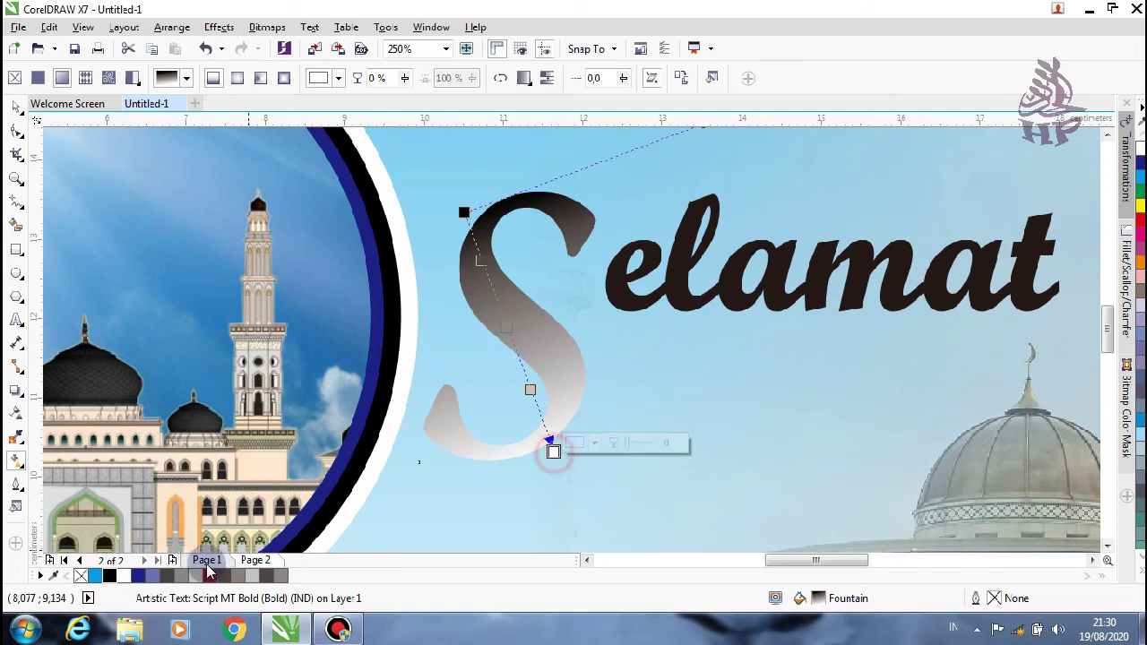
pyautogui.click(109, 576)
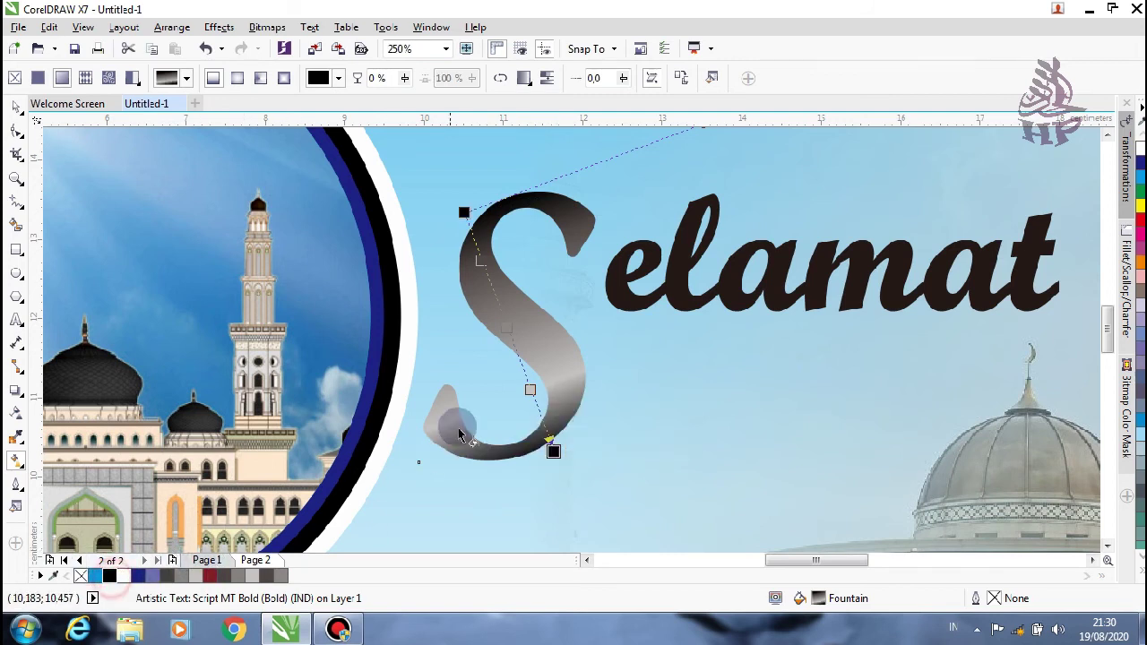
# - Set the 74% and start stops to dark blue and the middle stop to white
pyautogui.click(530, 389)
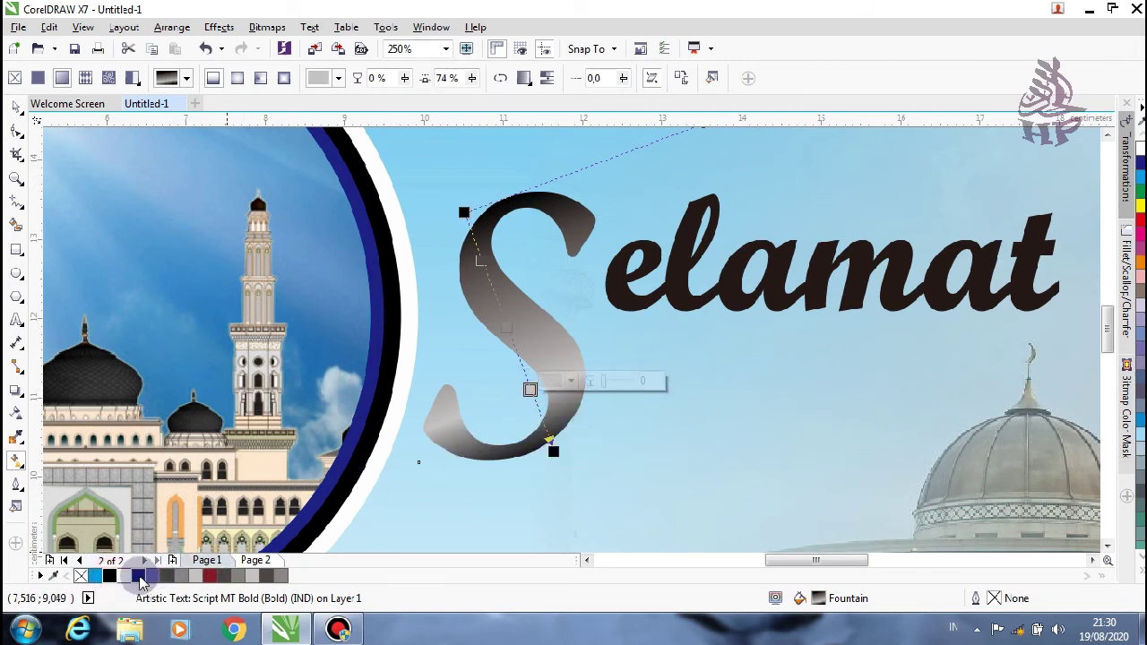
pyautogui.click(137, 576)
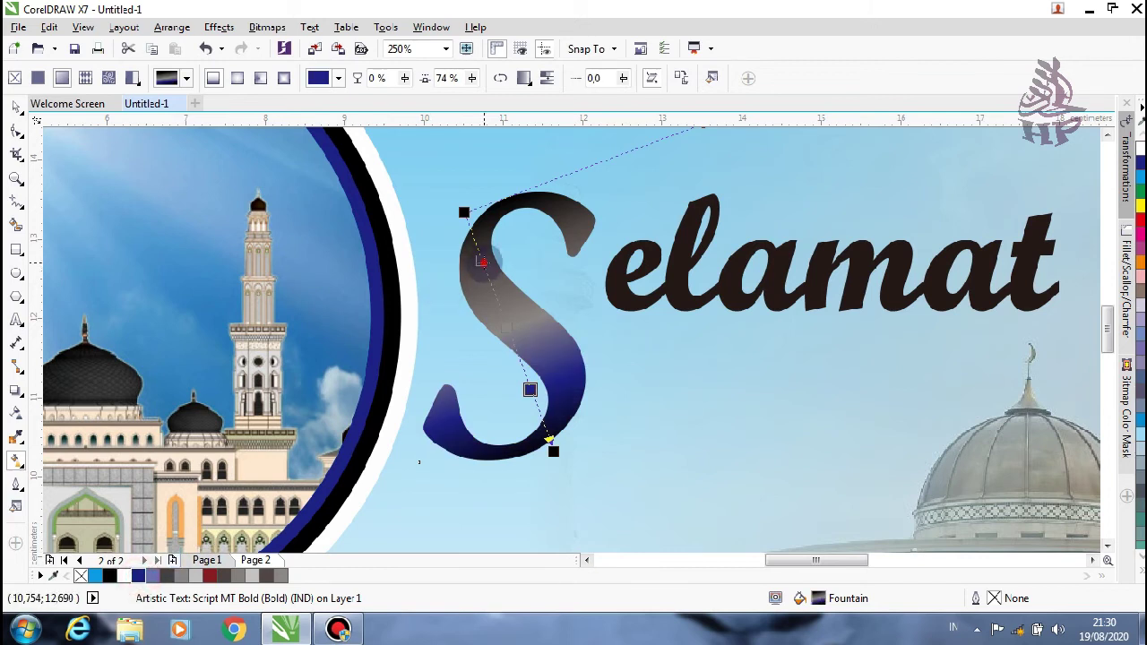
pyautogui.click(482, 261)
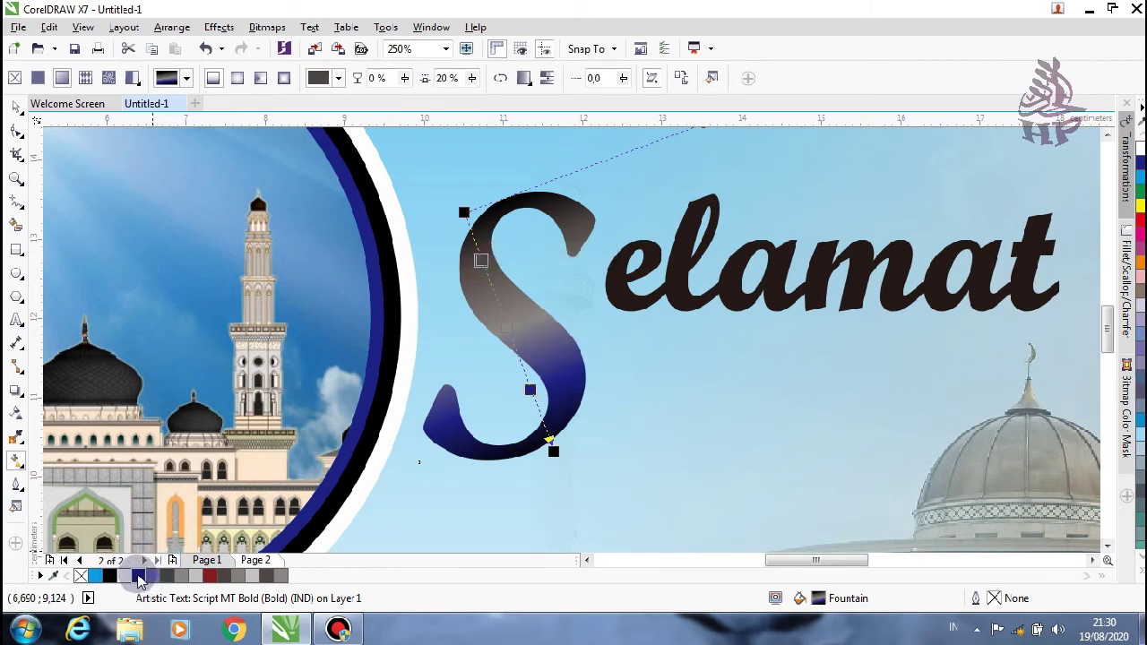
pyautogui.click(138, 576)
pyautogui.click(504, 327)
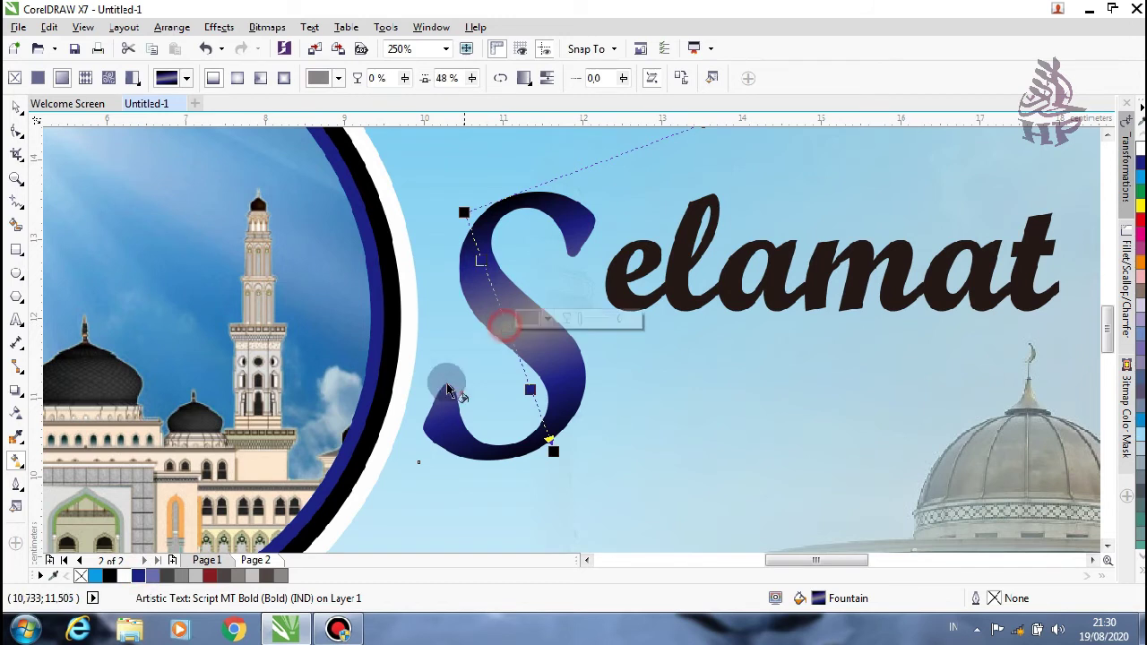
pyautogui.click(124, 578)
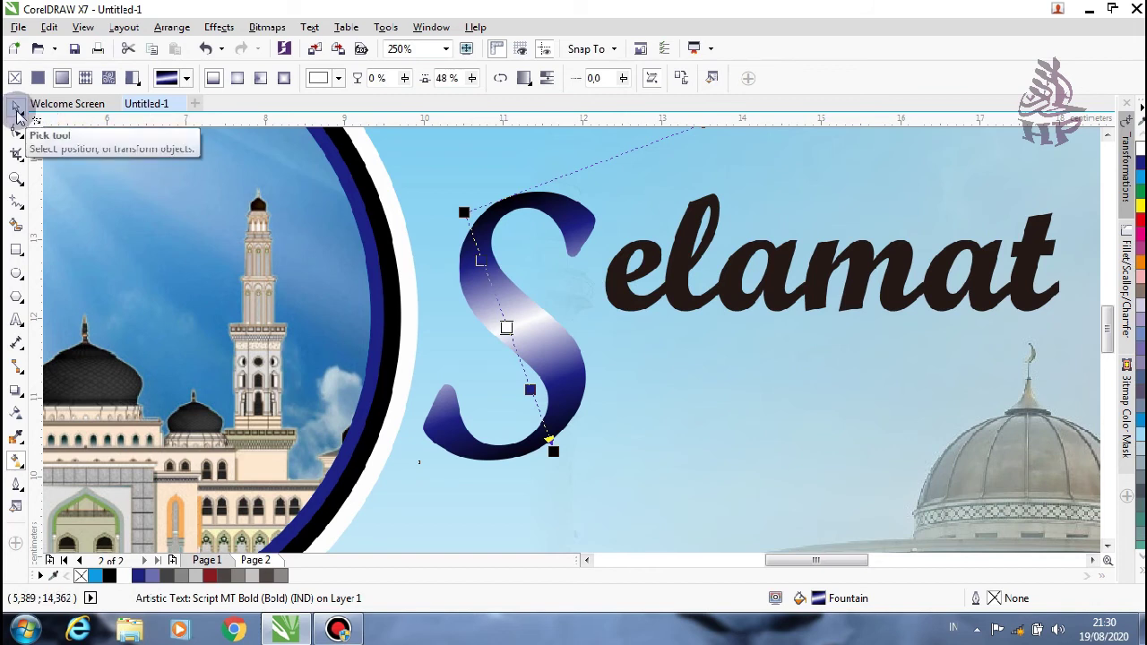
pyautogui.click(18, 111)
# - Group the six elamat letters and copy the S's metallic fountain fill onto them
pyautogui.scroll(-2, 735, 298)
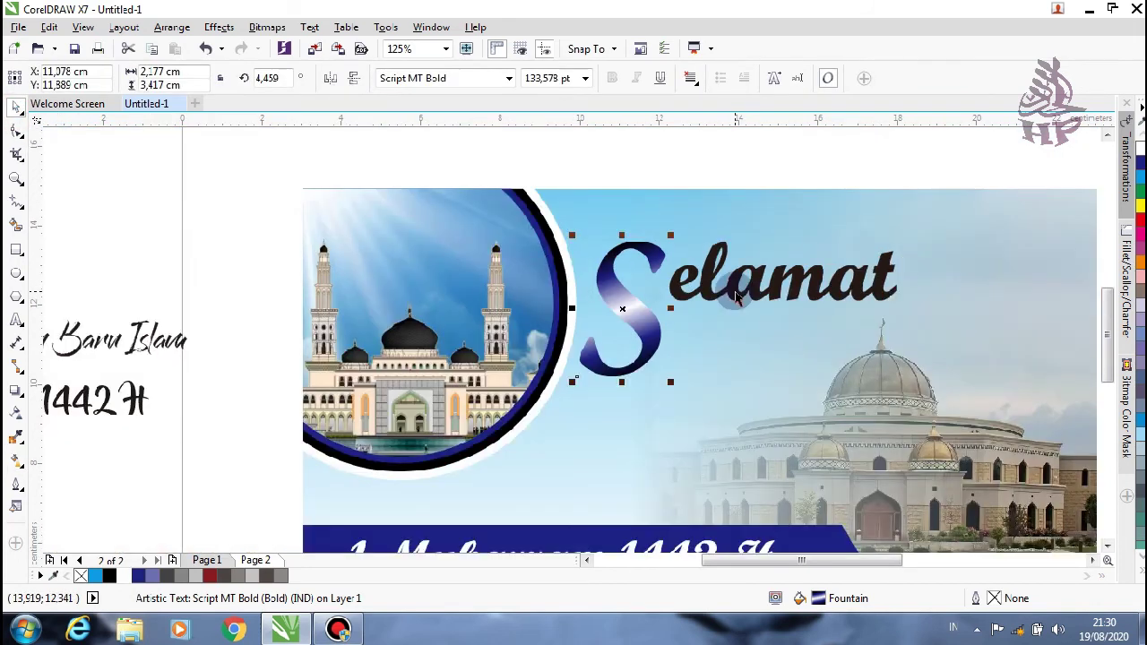
pyautogui.moveTo(660, 173); pyautogui.dragTo(923, 321)
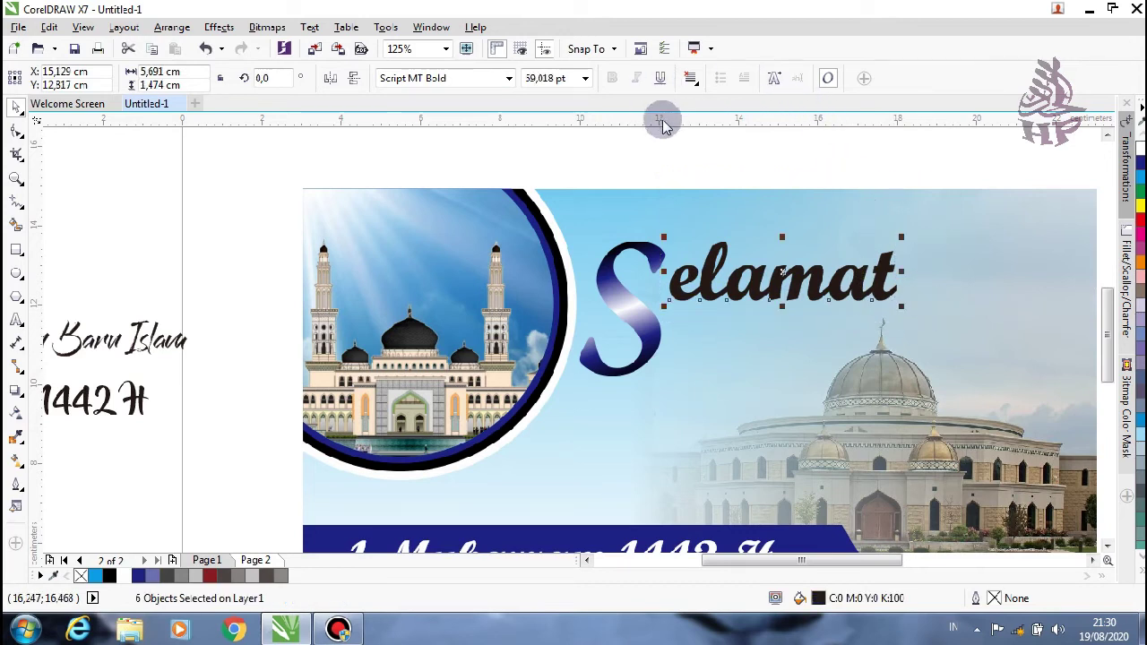
pyautogui.hotkey('ctrl', 'g')
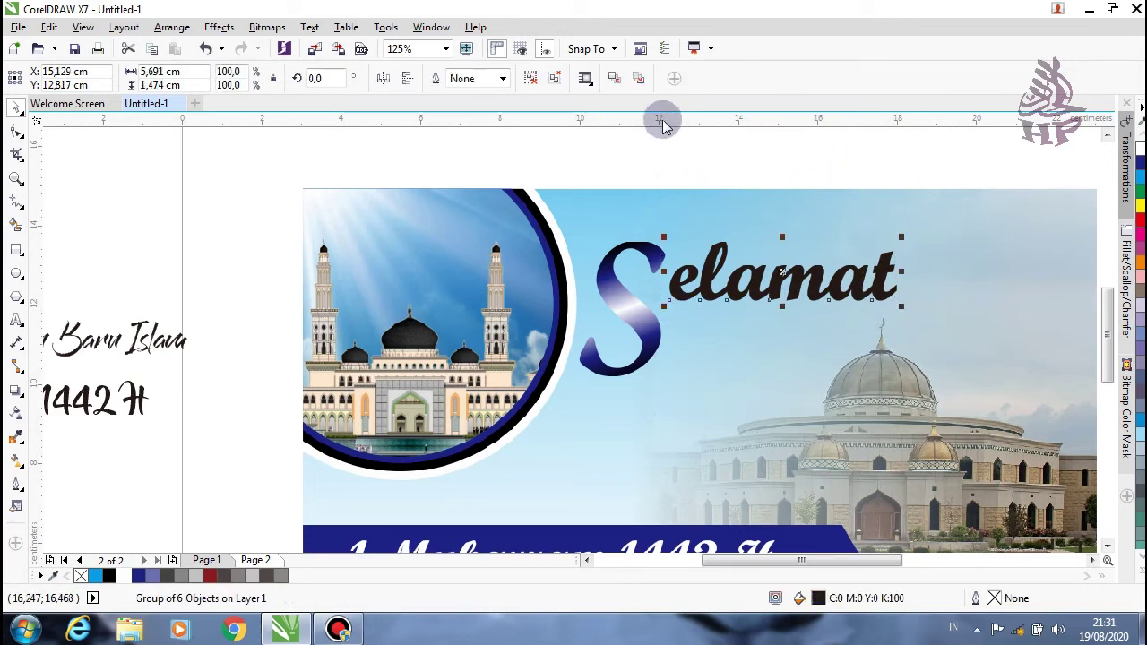
pyautogui.click(16, 464)
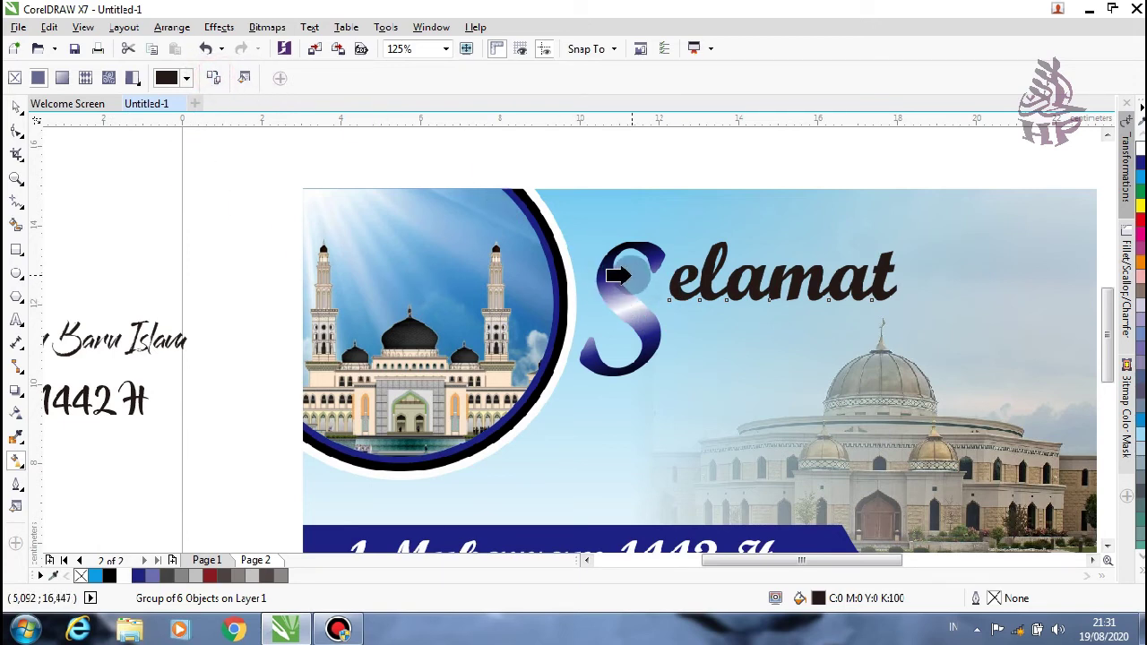
pyautogui.click(610, 284)
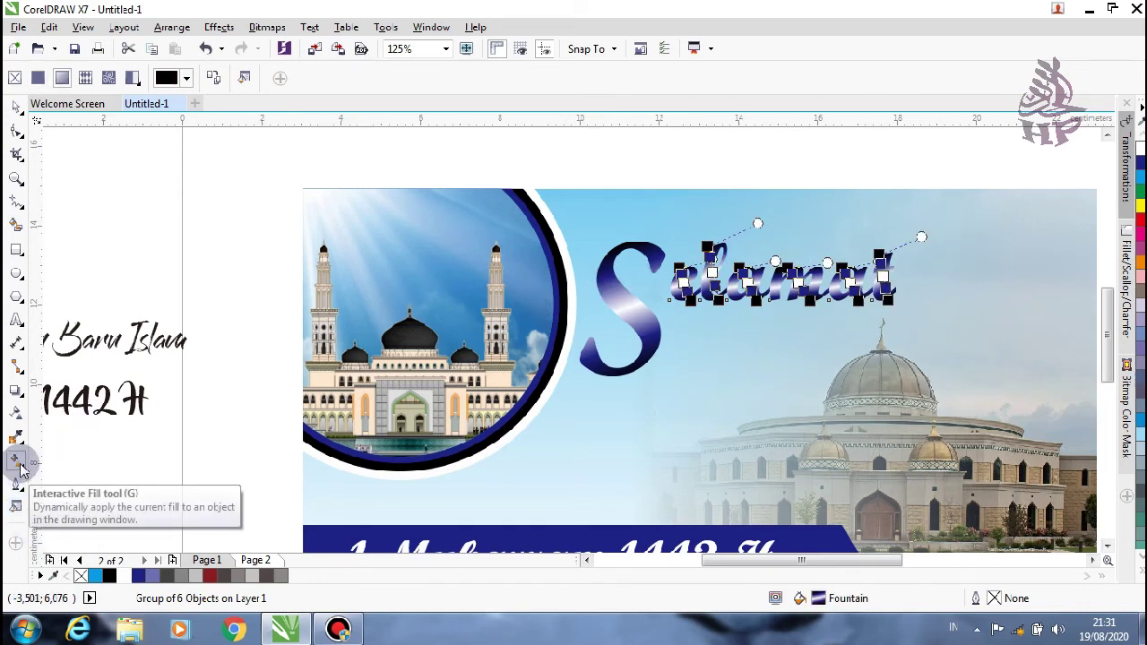
pyautogui.click(17, 108)
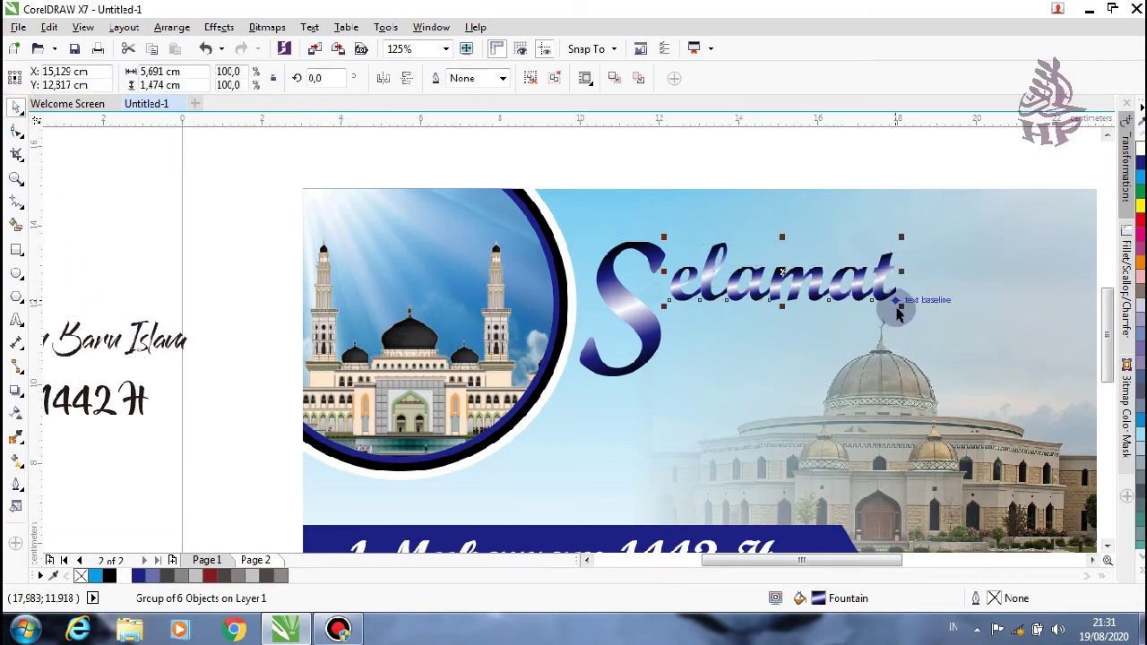
# - Enlarge the Selamat lettering to about 135%
pyautogui.moveTo(901, 305); pyautogui.dragTo(982, 341)
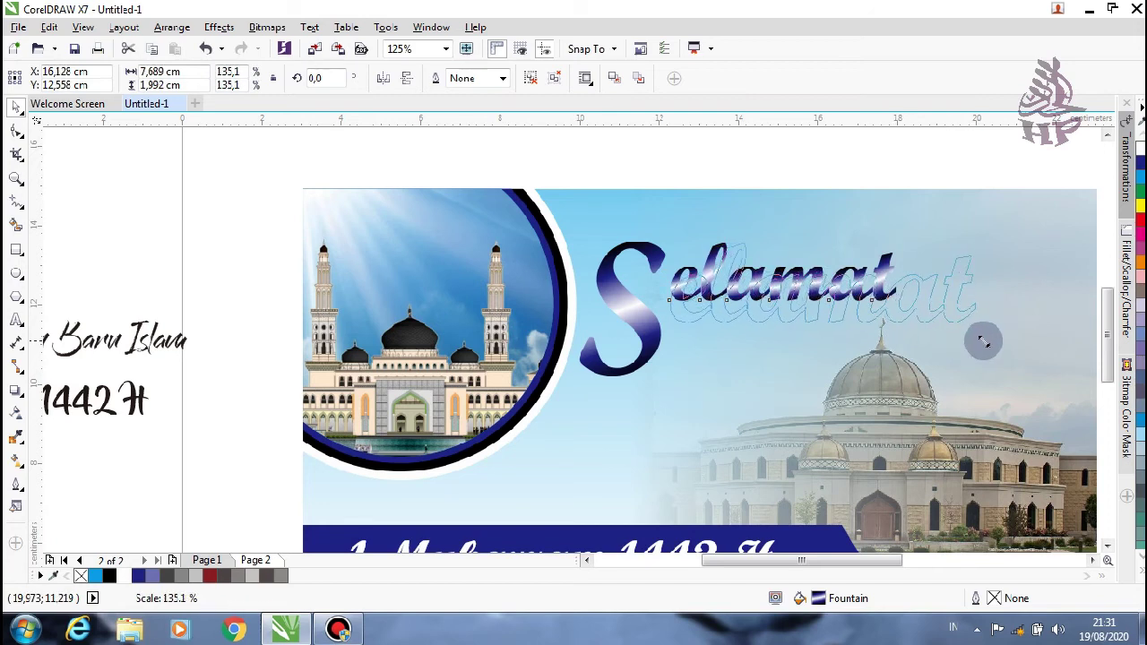
pyautogui.moveTo(982, 341); pyautogui.dragTo(983, 345)
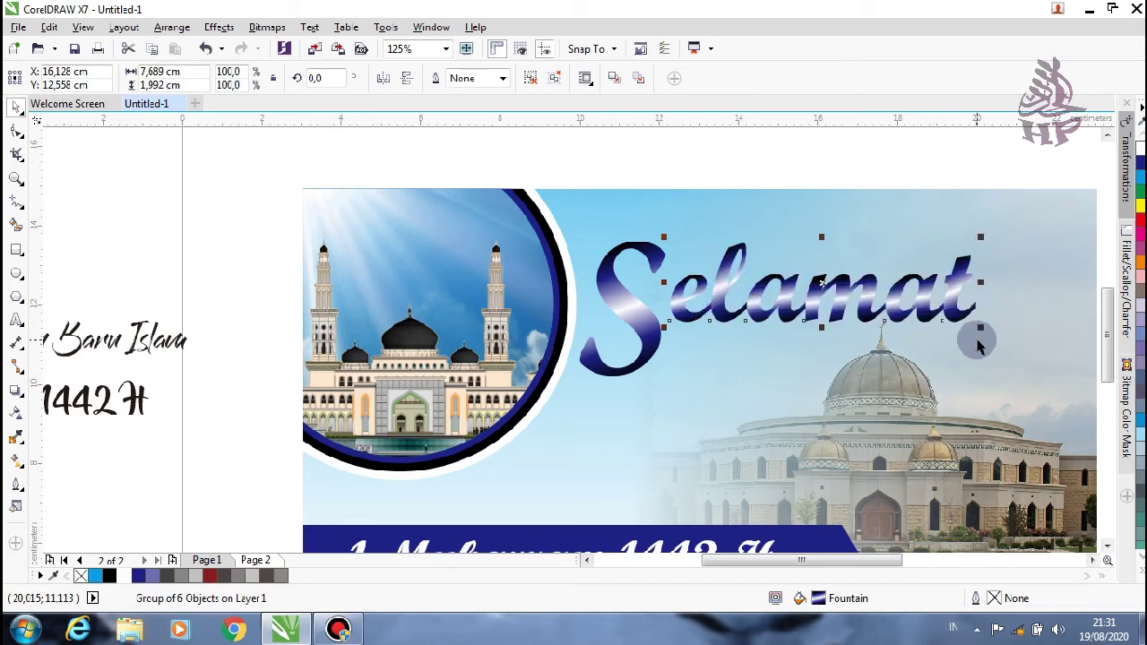
pyautogui.scroll(-1, 553, 414)
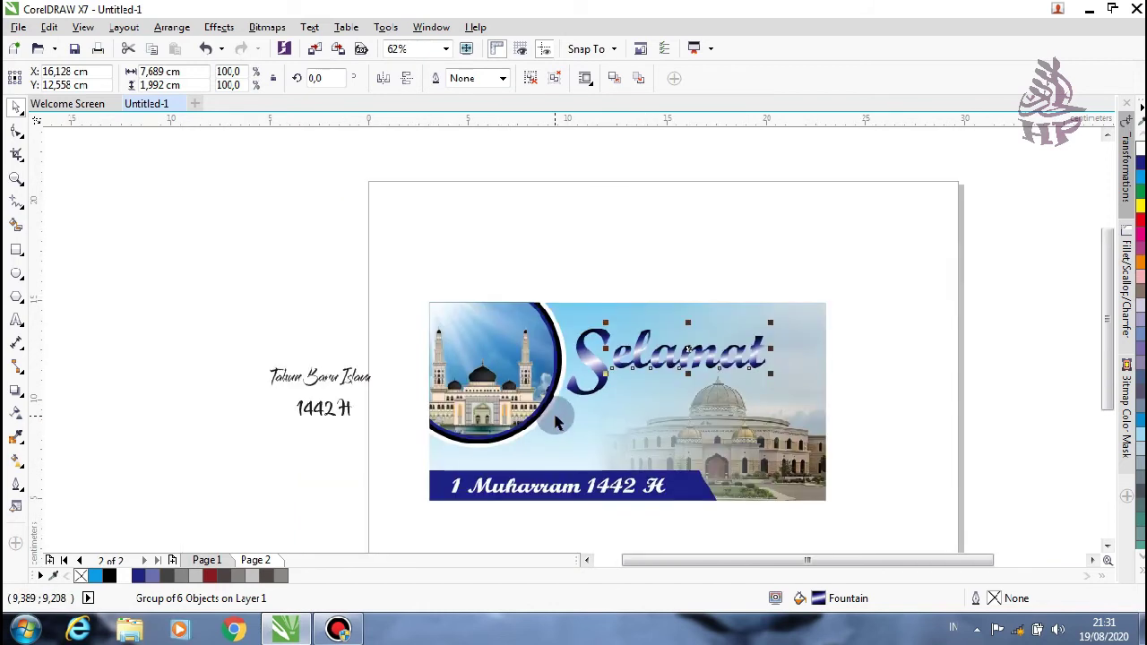
# - Move Tahun Baru Islam onto the banner beneath Selamat, and raise Selamat slightly
pyautogui.click(274, 379)
pyautogui.moveTo(281, 379); pyautogui.dragTo(659, 368)
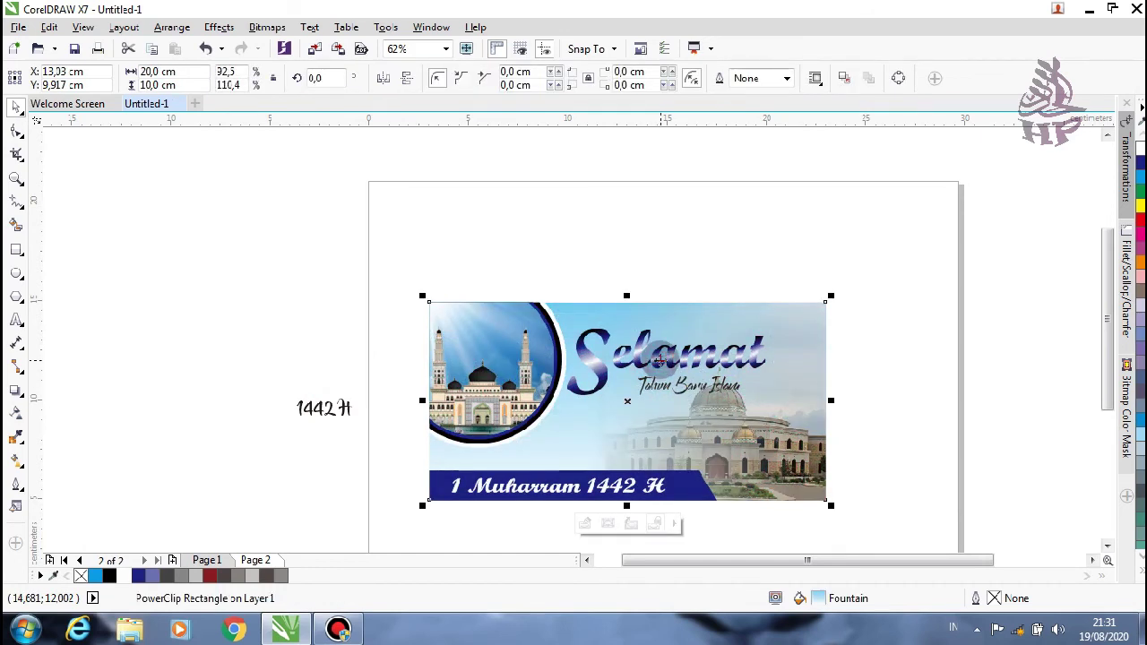
pyautogui.keyDown('ctrl'); pyautogui.click(660, 367); pyautogui.keyUp('ctrl')
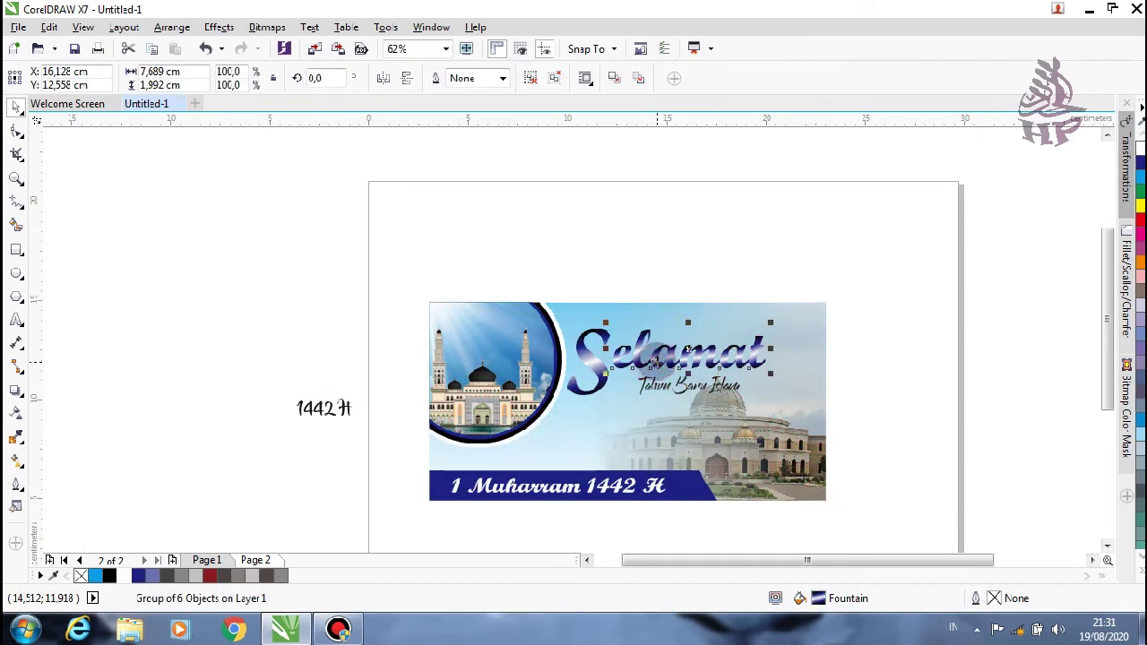
pyautogui.moveTo(654, 359); pyautogui.dragTo(656, 355)
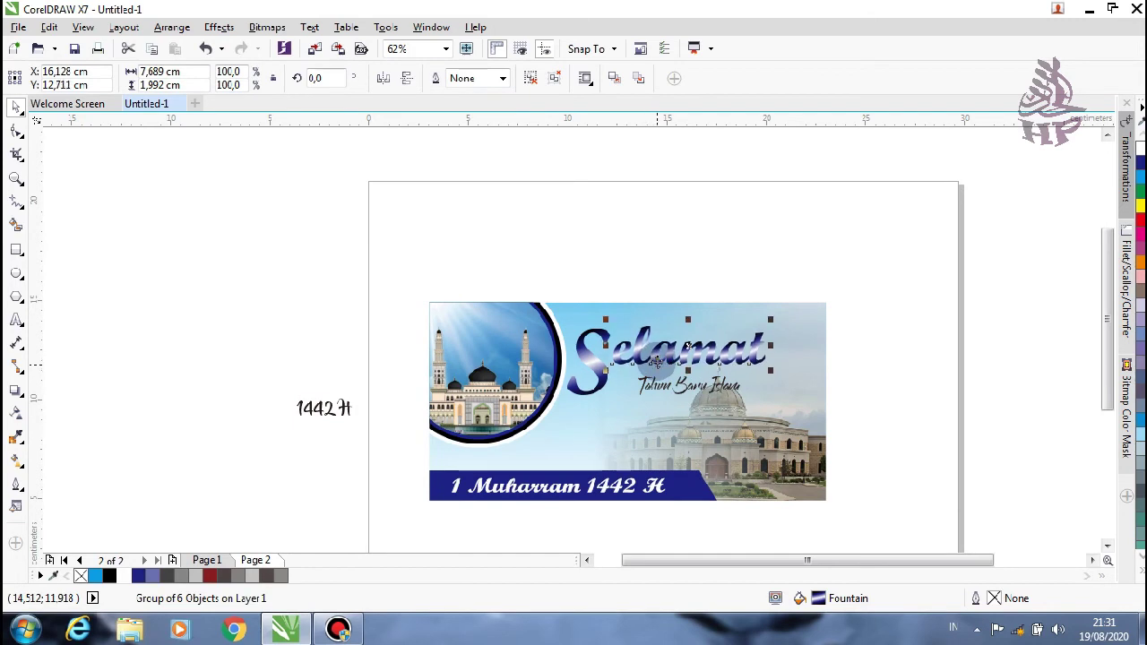
pyautogui.keyDown('ctrl'); pyautogui.click(653, 385); pyautogui.keyUp('ctrl')
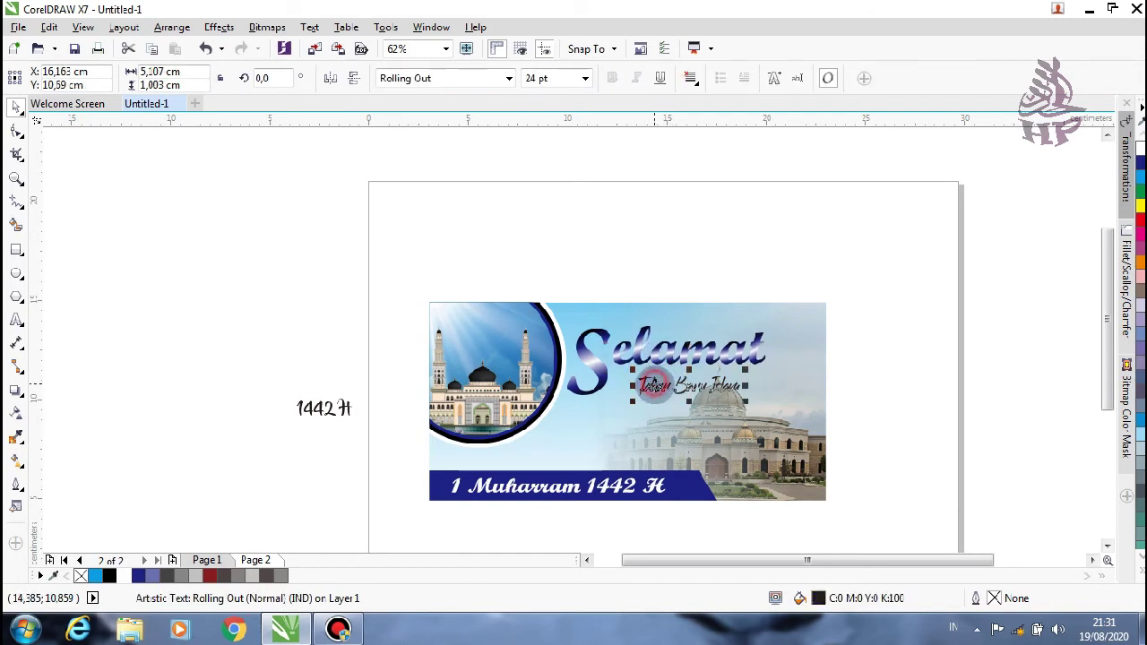
# - Place Tahun Baru Islam just under Selamat, enlarge it, and colour it dark red
pyautogui.moveTo(653, 385); pyautogui.dragTo(637, 379)
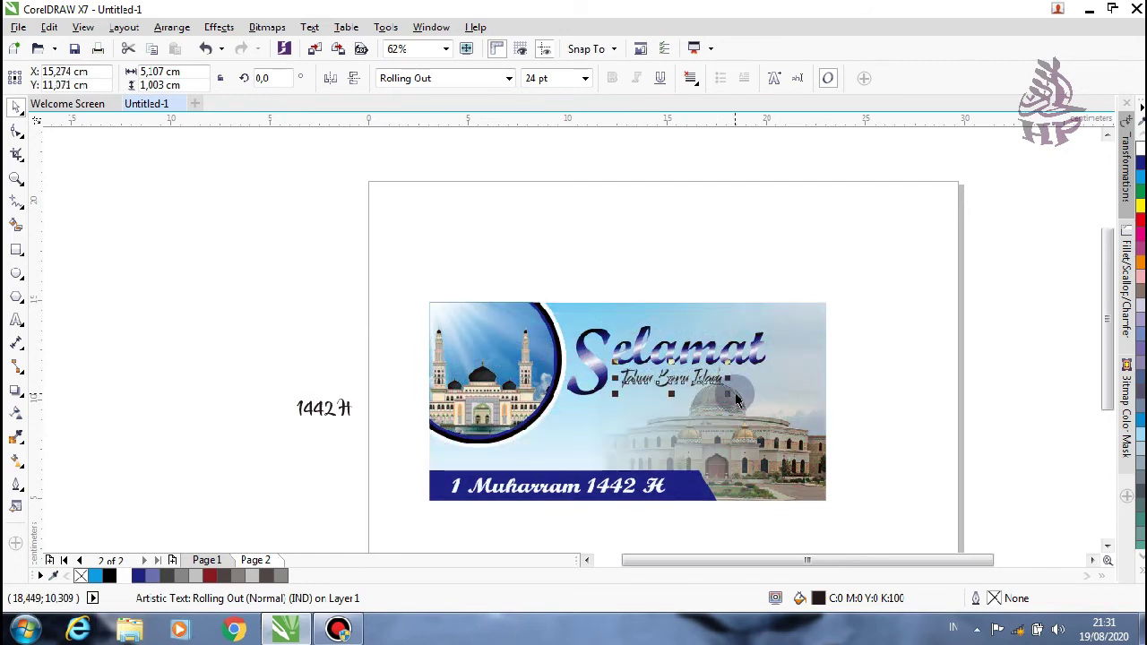
pyautogui.moveTo(729, 394); pyautogui.dragTo(776, 406)
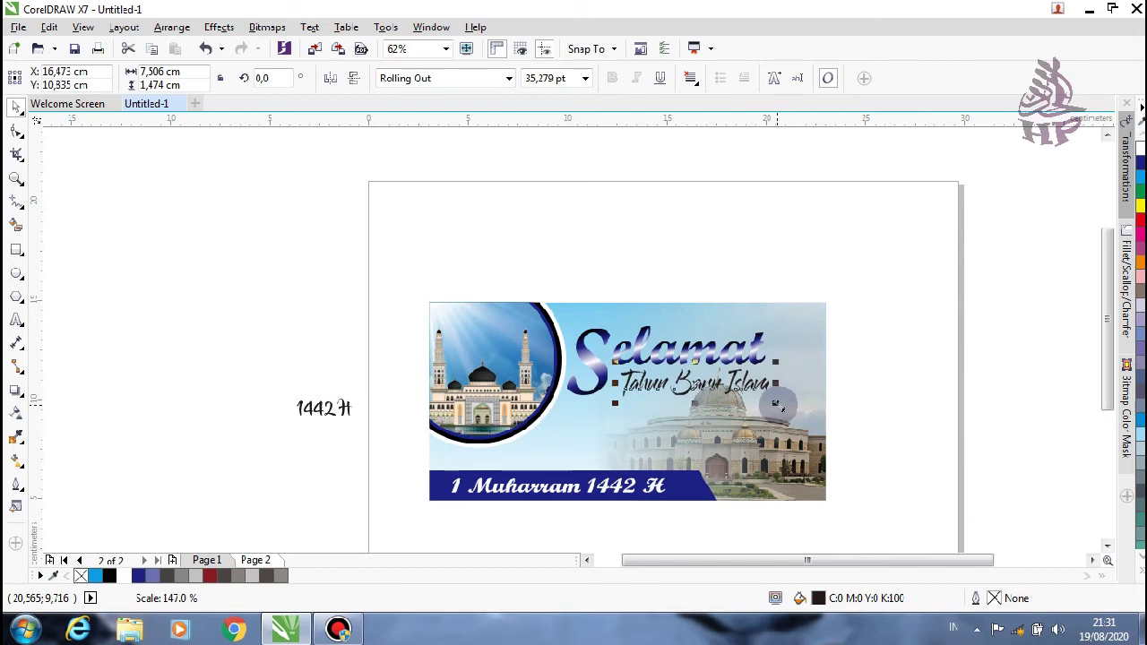
pyautogui.moveTo(775, 405); pyautogui.dragTo(776, 405)
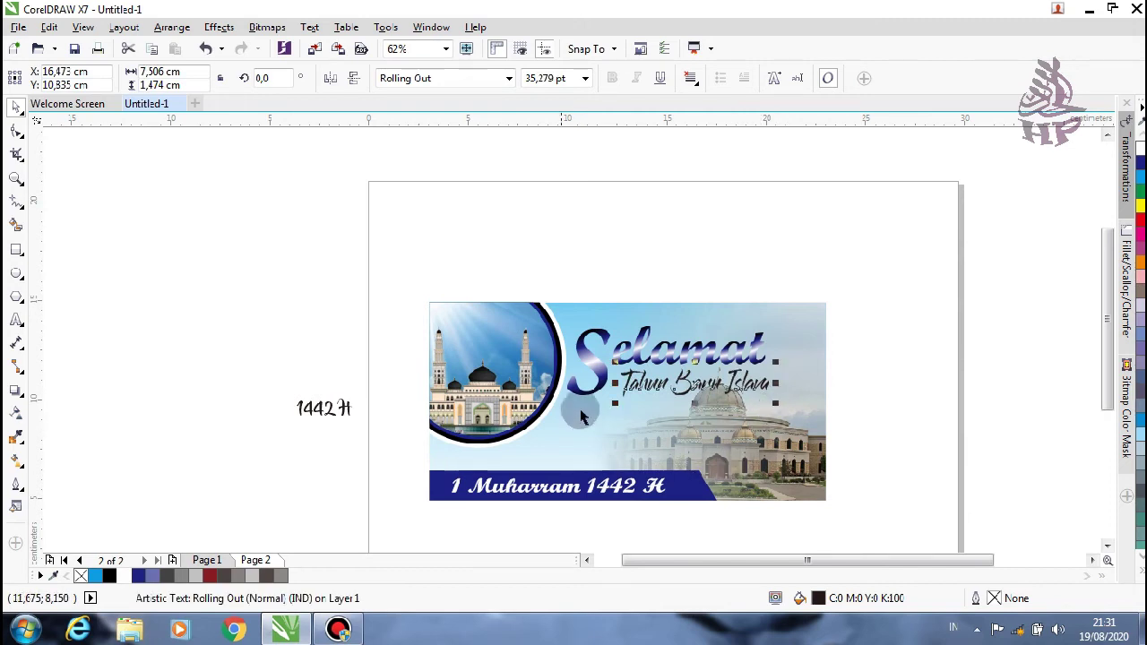
pyautogui.click(209, 578)
# - Fill 1442 H black, place it below Tahun Baru Islam, and shrink it slightly
pyautogui.click(326, 417)
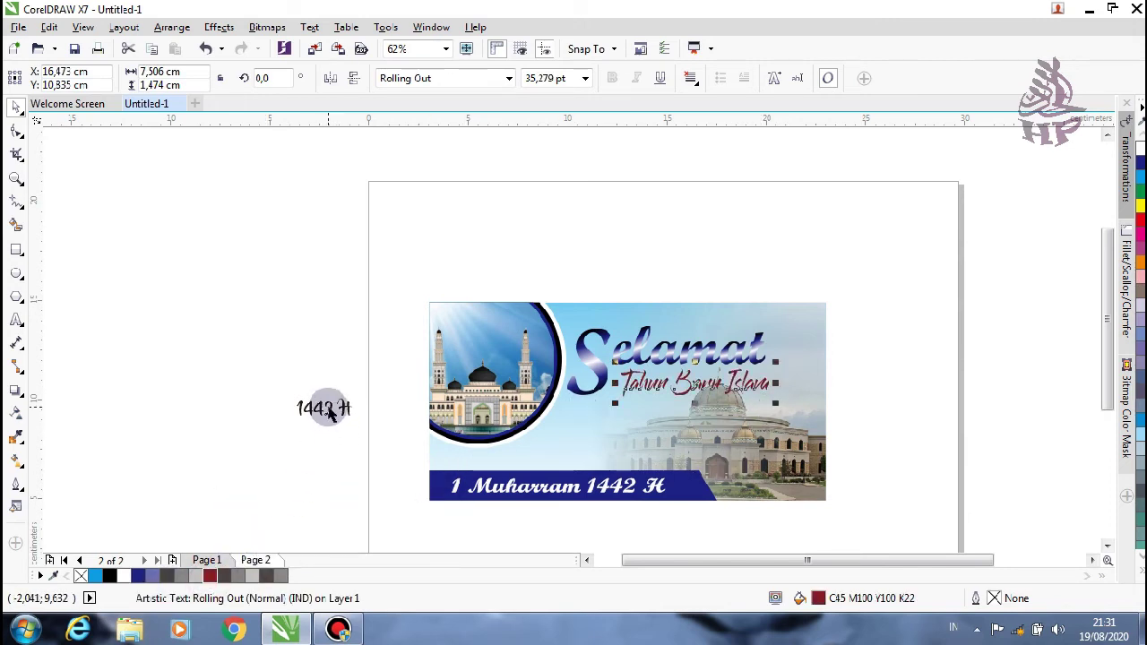
pyautogui.moveTo(111, 582)
pyautogui.mouseDown()
pyautogui.moveTo(295, 448)
pyautogui.moveTo(324, 405)
pyautogui.moveTo(740, 411)
pyautogui.mouseUp()
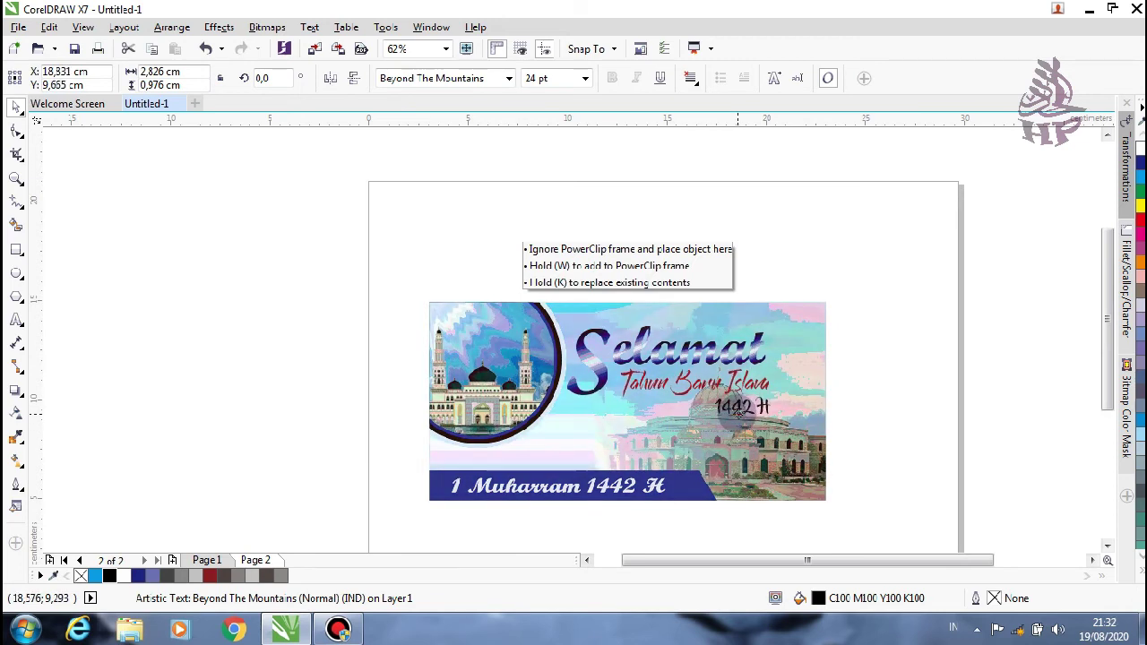
pyautogui.moveTo(739, 412); pyautogui.dragTo(740, 412)
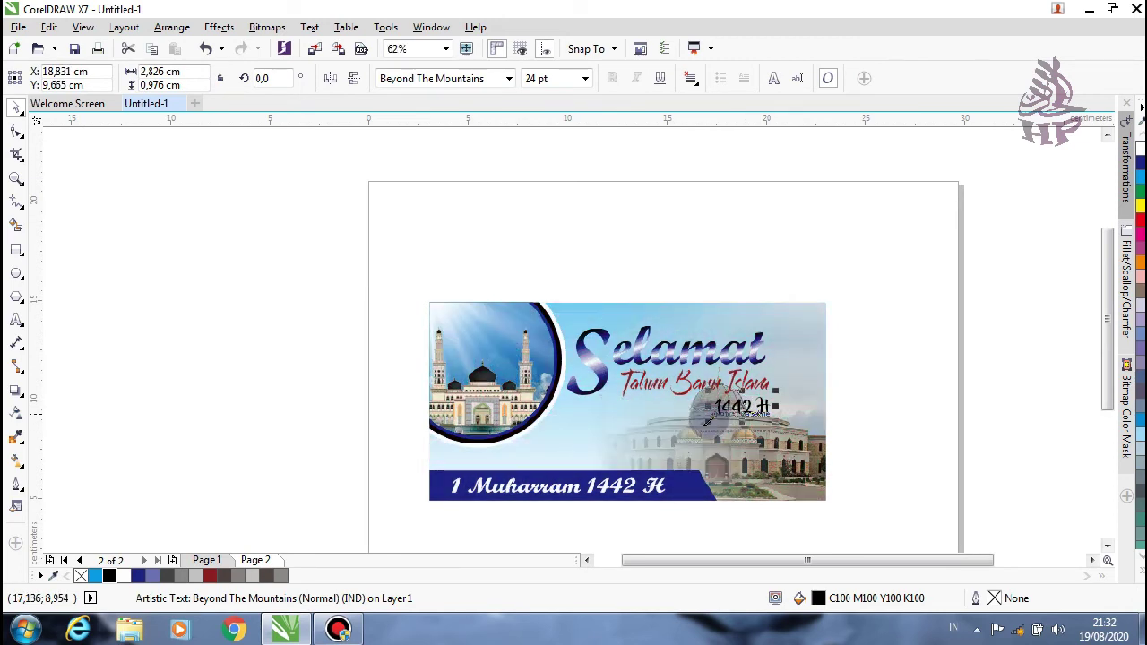
pyautogui.moveTo(705, 421); pyautogui.dragTo(710, 418)
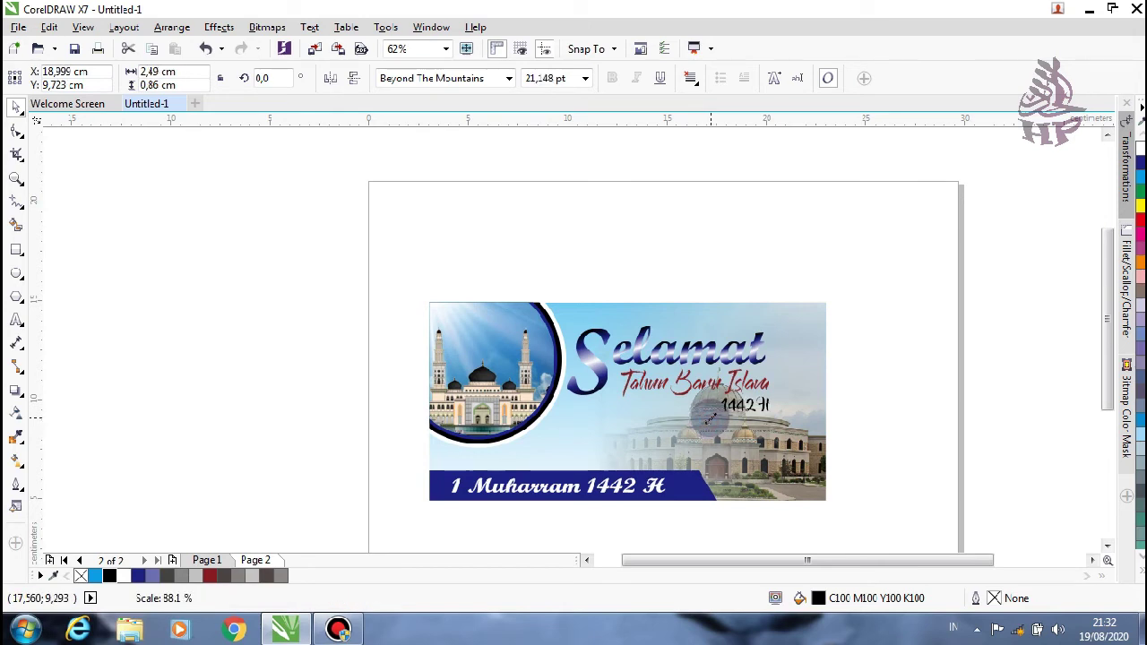
pyautogui.click(891, 358)
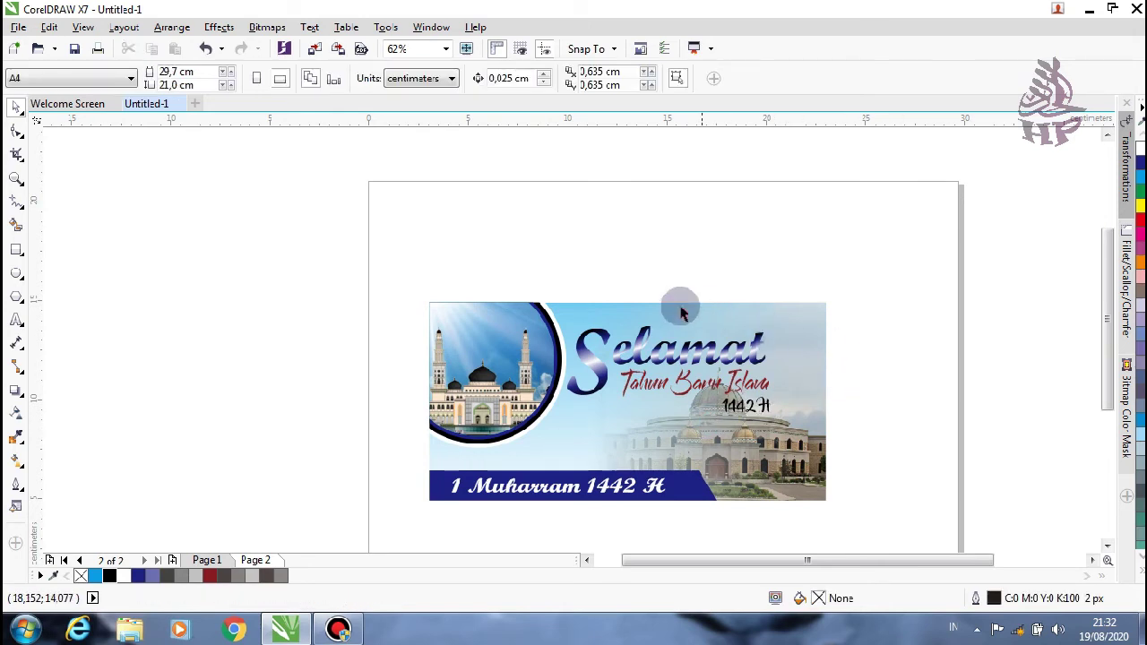
# - Group the S and elamat, then duplicate Selamat and fill the copy white
pyautogui.moveTo(527, 266); pyautogui.dragTo(777, 373)
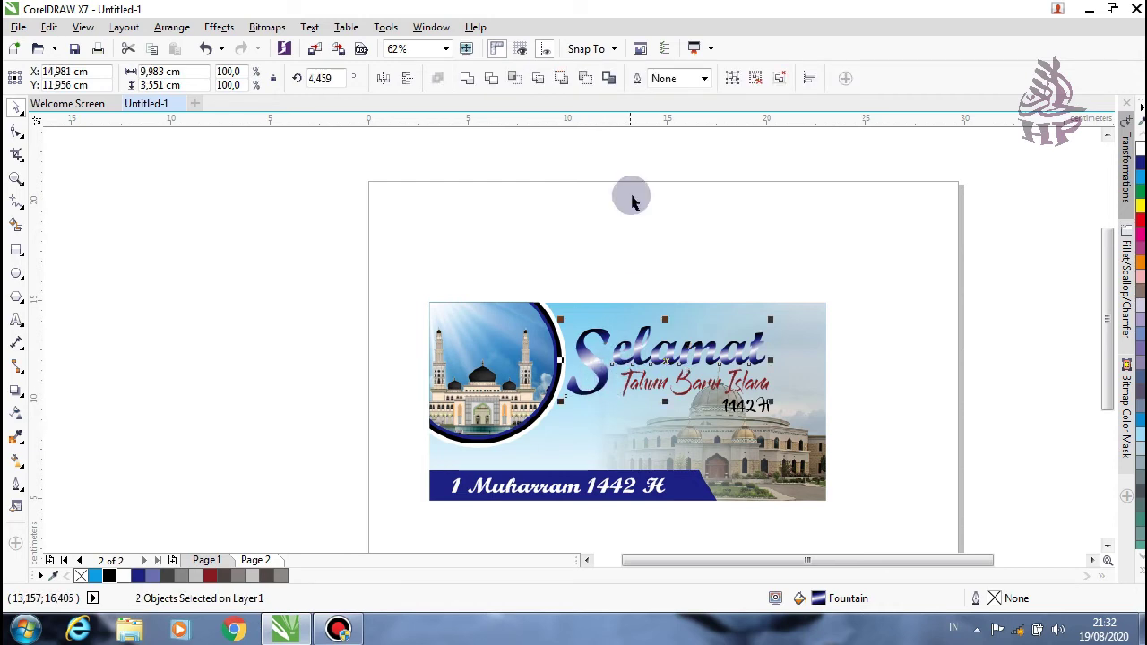
pyautogui.click(732, 78)
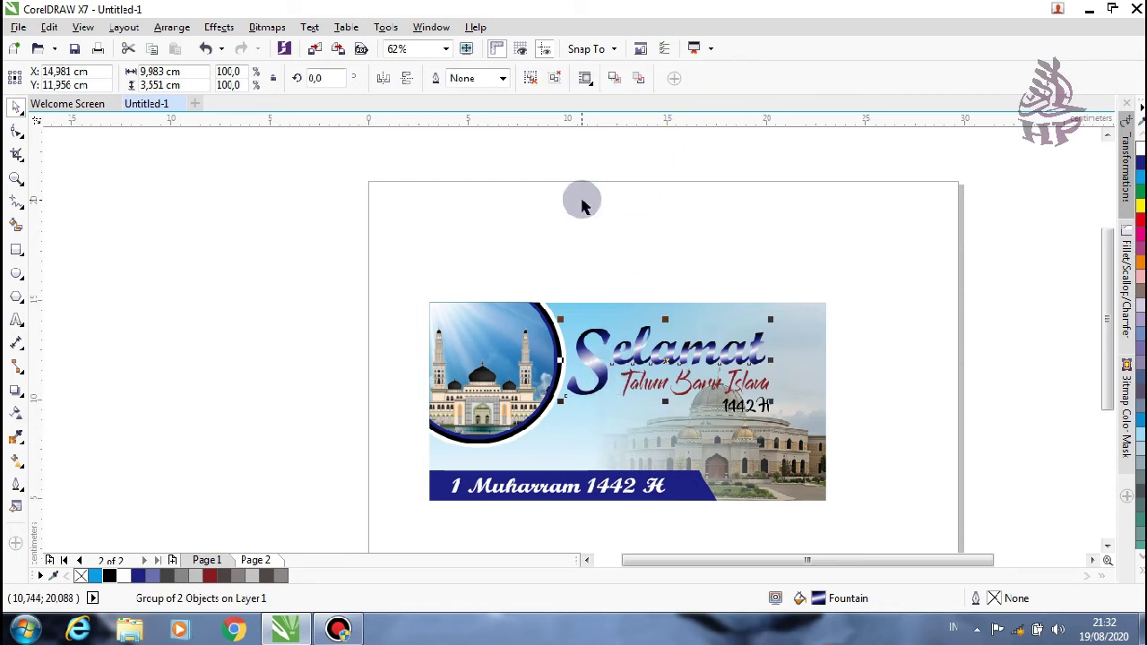
pyautogui.hotkey('ctrl', 'd')
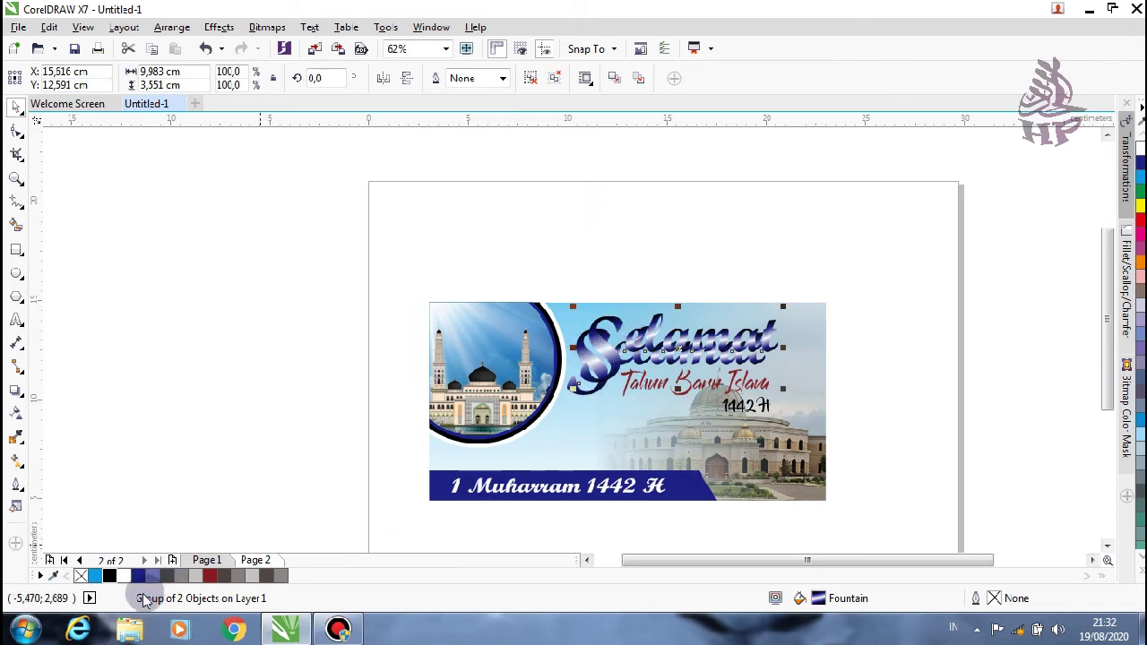
pyautogui.click(120, 577)
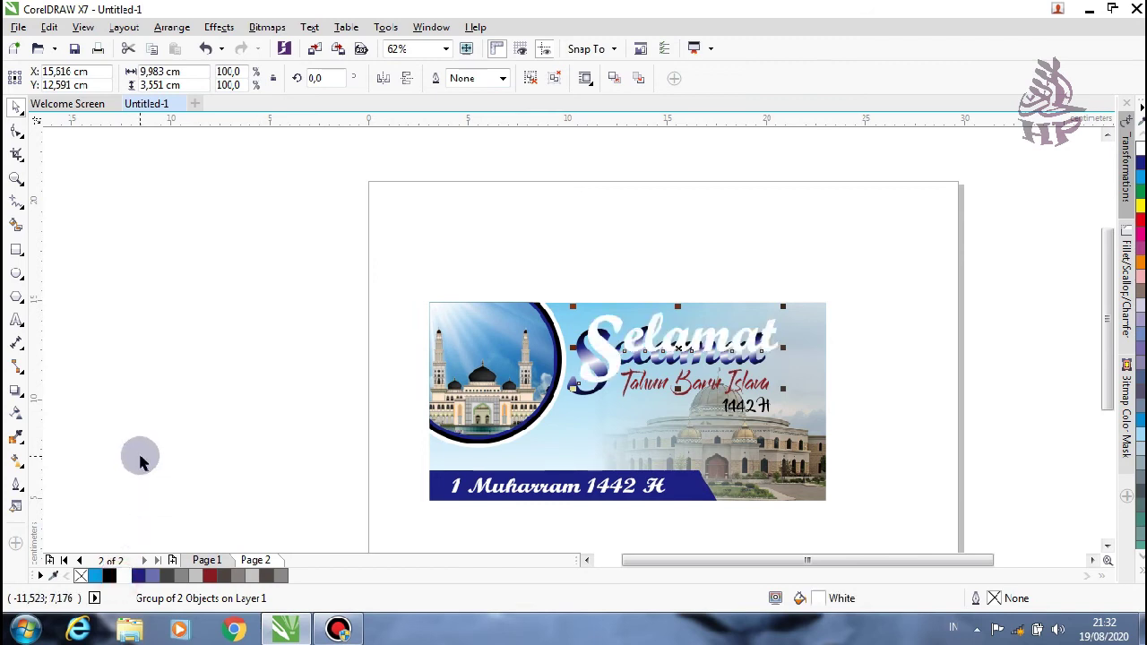
# - Send the white copy behind the blue Selamat and nudge it down and left
pyautogui.hotkey('ctrl', 'pagedown')
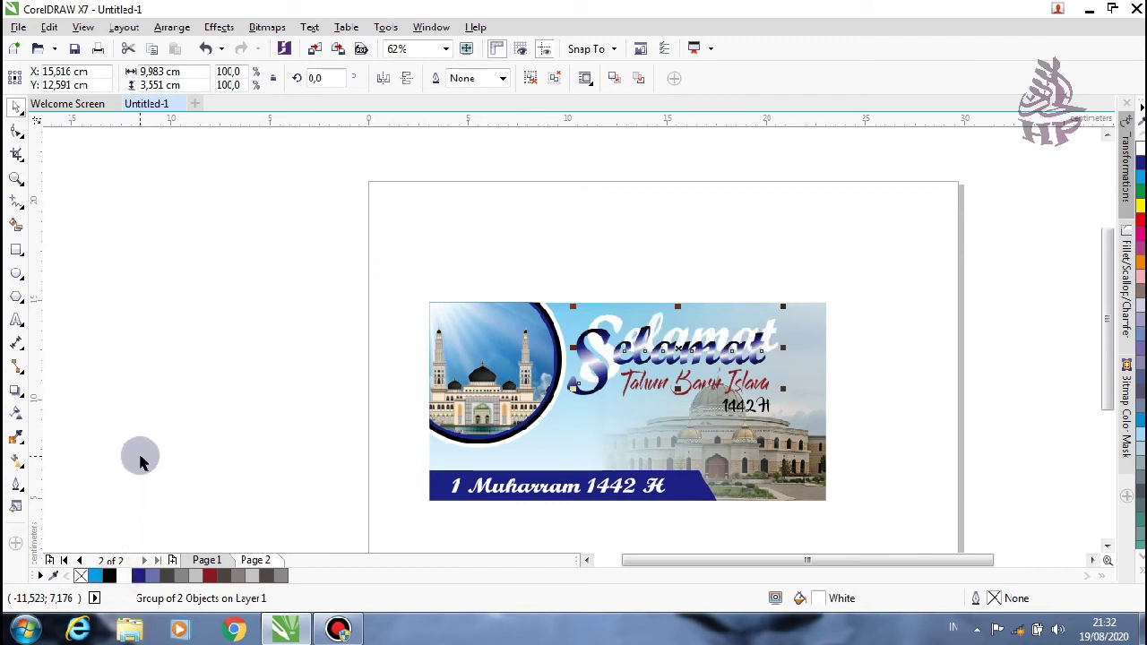
pyautogui.press('Left')
pyautogui.press('Left')
pyautogui.press('Left')
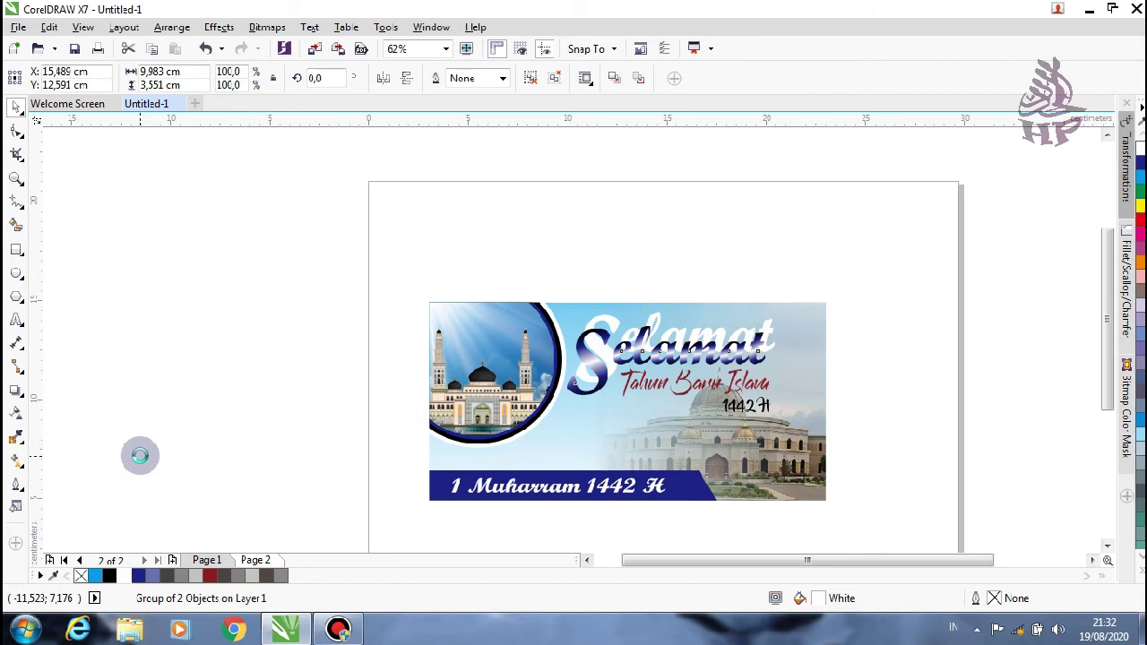
pyautogui.press('Left')
pyautogui.press('Left')
pyautogui.press('Left')
pyautogui.press('Down')
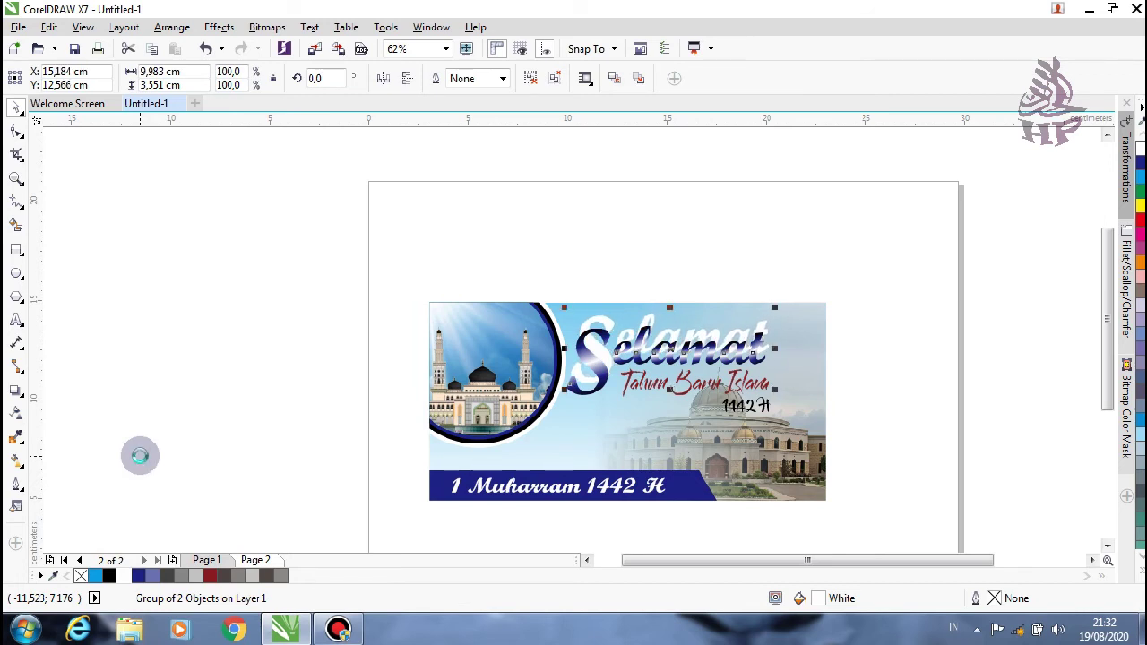
pyautogui.hotkey('shift', 'Down')
pyautogui.hotkey('shift', 'Down')
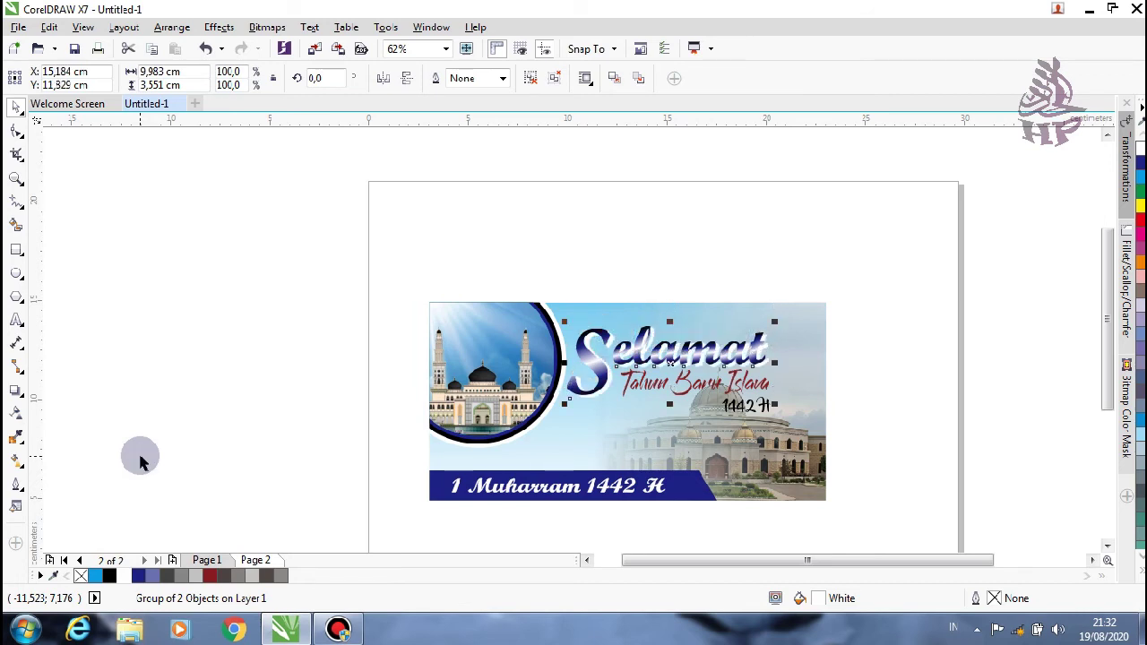
pyautogui.press('Left')
pyautogui.press('Left')
pyautogui.press('Left')
pyautogui.press('Left')
pyautogui.press('Left')
pyautogui.press('Left')
pyautogui.press('Left')
pyautogui.press('Left')
pyautogui.press('Left')
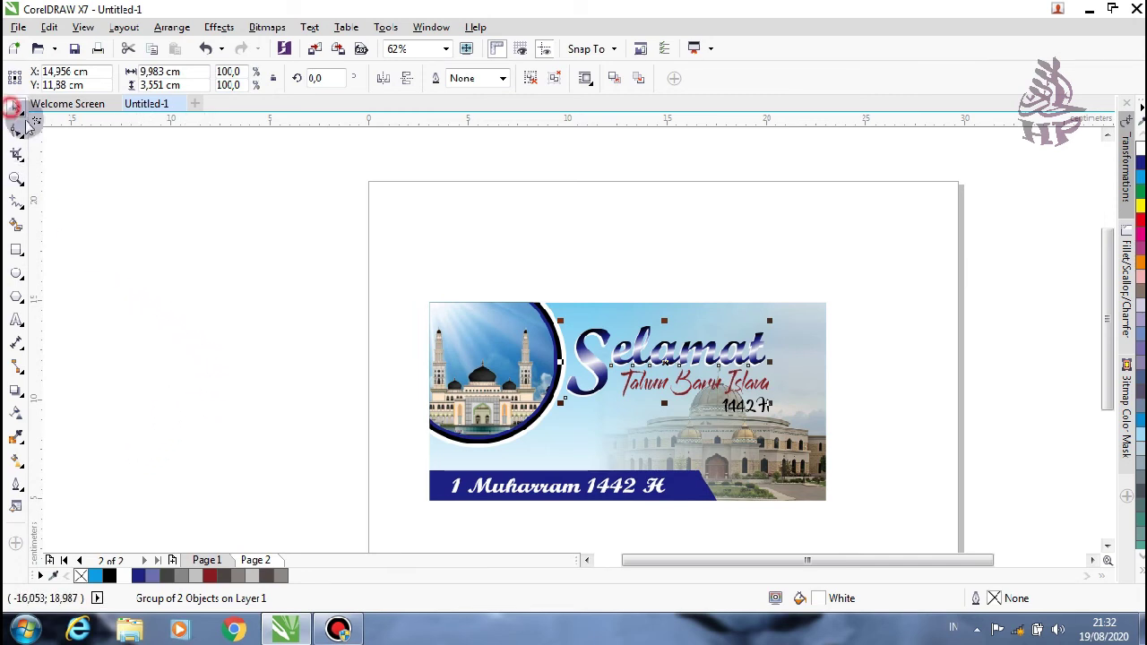
# - Ungroup the page 1 banner and drag a copy of its three right lanterns off-page left
pyautogui.click(153, 238)
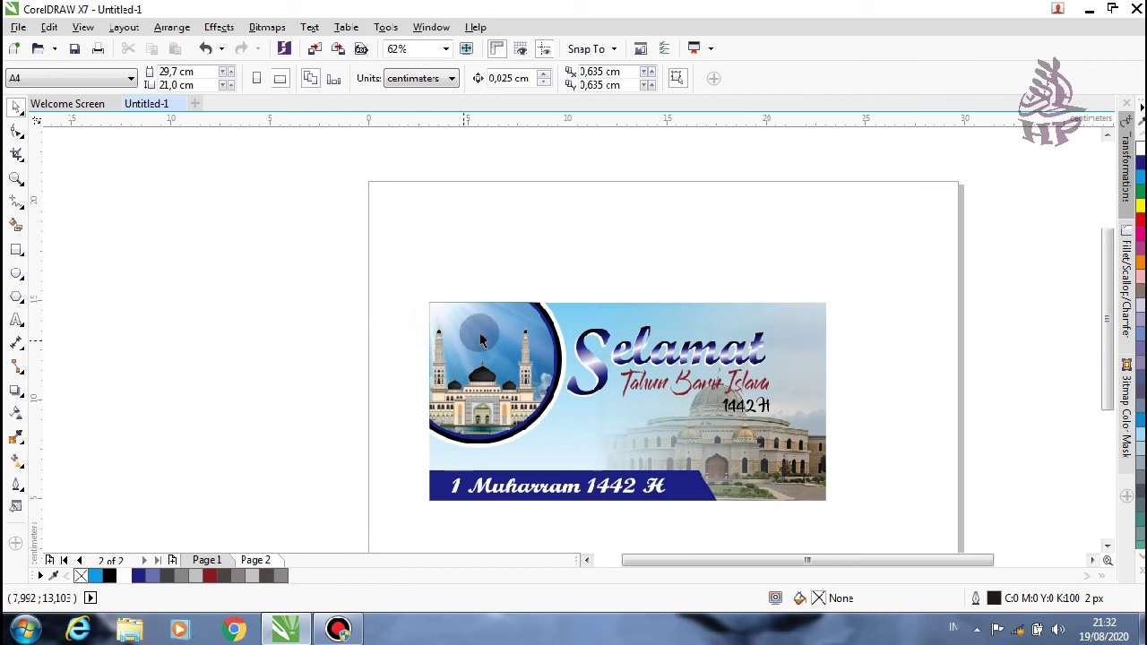
pyautogui.click(199, 560)
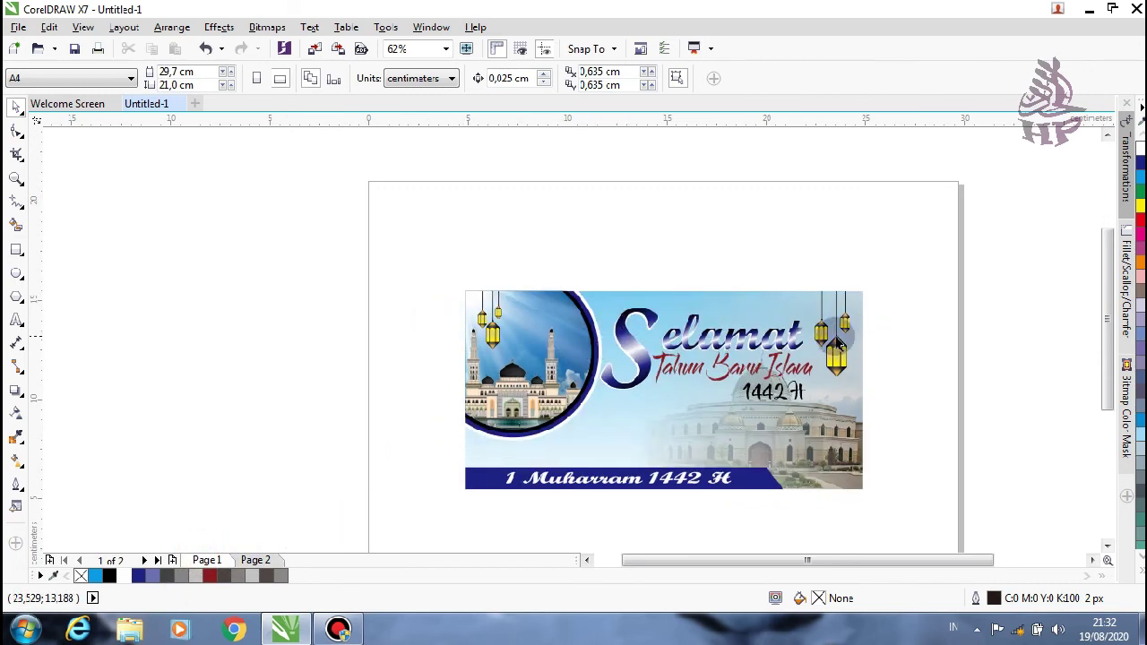
pyautogui.click(849, 337)
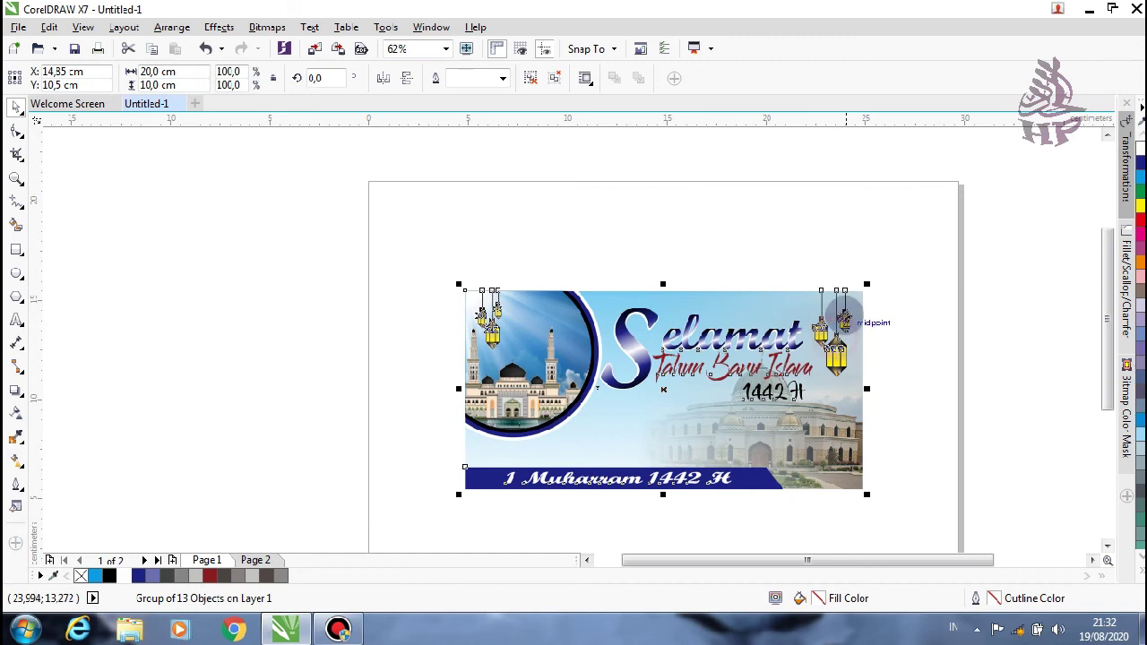
pyautogui.click(531, 78)
pyautogui.click(777, 262)
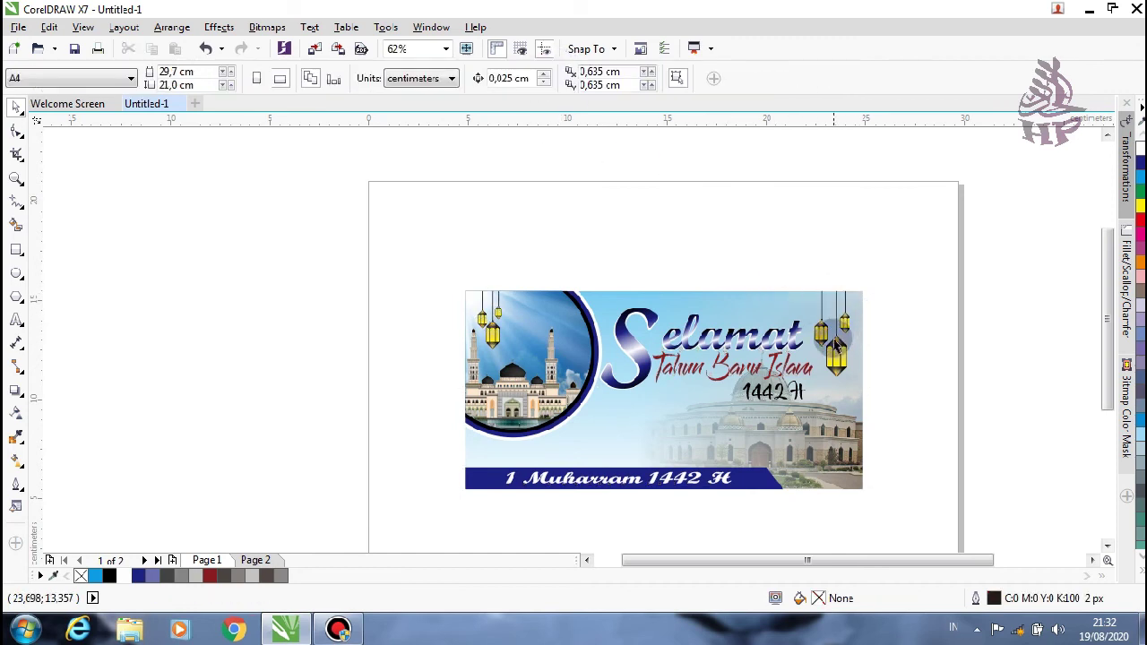
pyautogui.moveTo(898, 254)
pyautogui.mouseDown()
pyautogui.moveTo(802, 339)
pyautogui.moveTo(804, 387)
pyautogui.mouseUp()
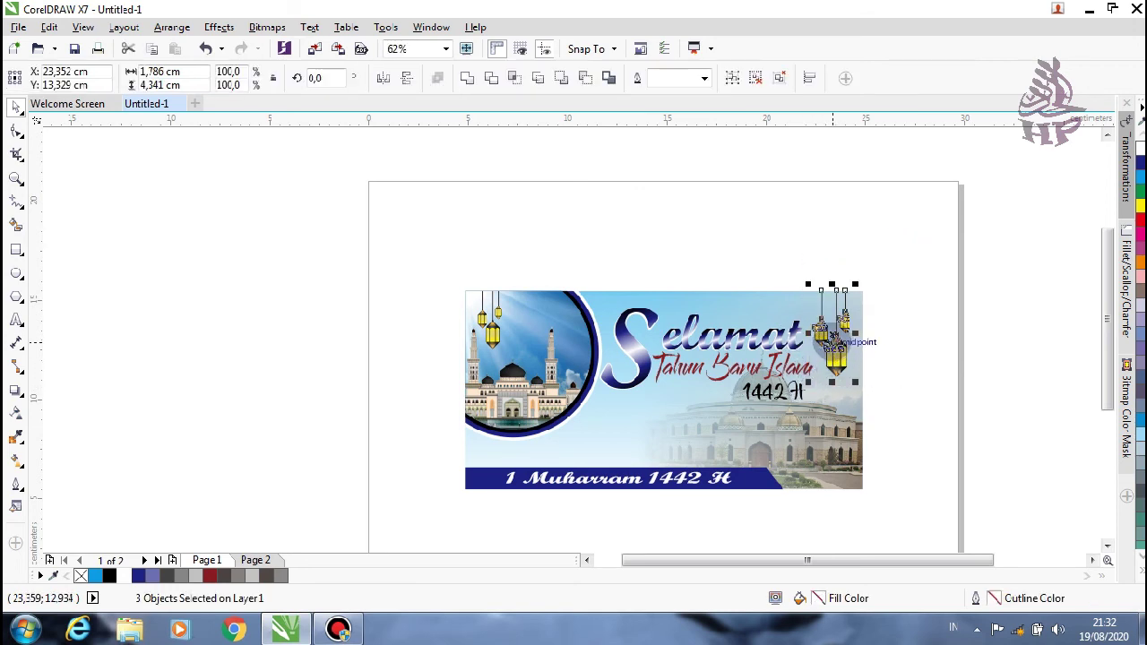
pyautogui.moveTo(835, 332); pyautogui.dragTo(281, 368)
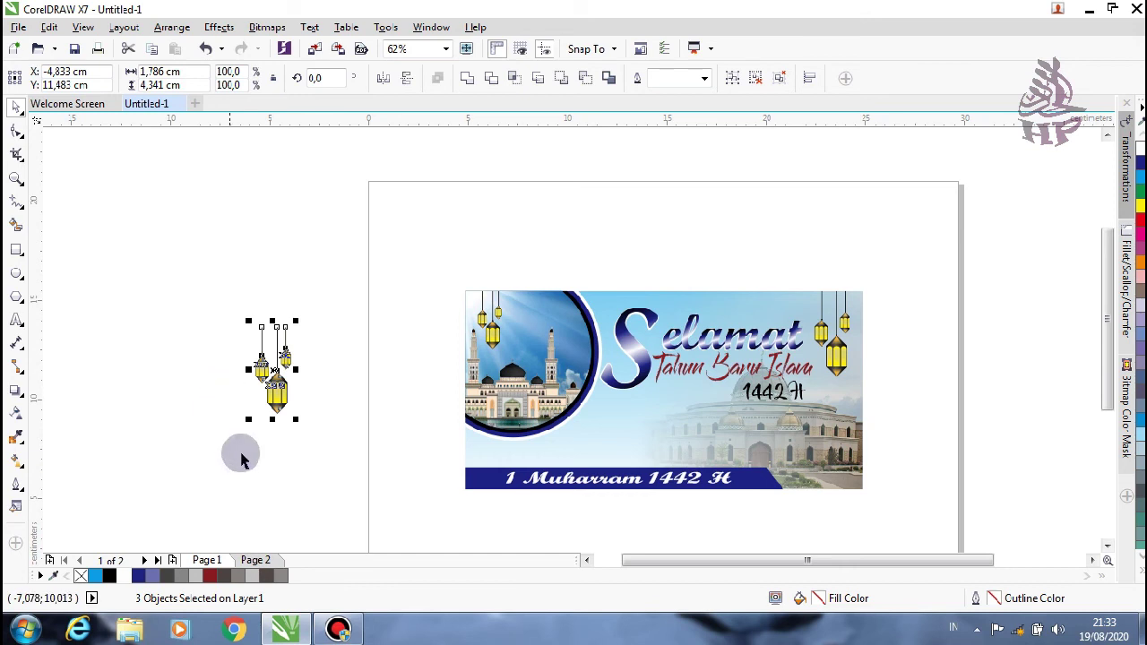
# - On page 2, place the lanterns at the banner corners, shrinking the left set to about 57%
pyautogui.click(260, 560)
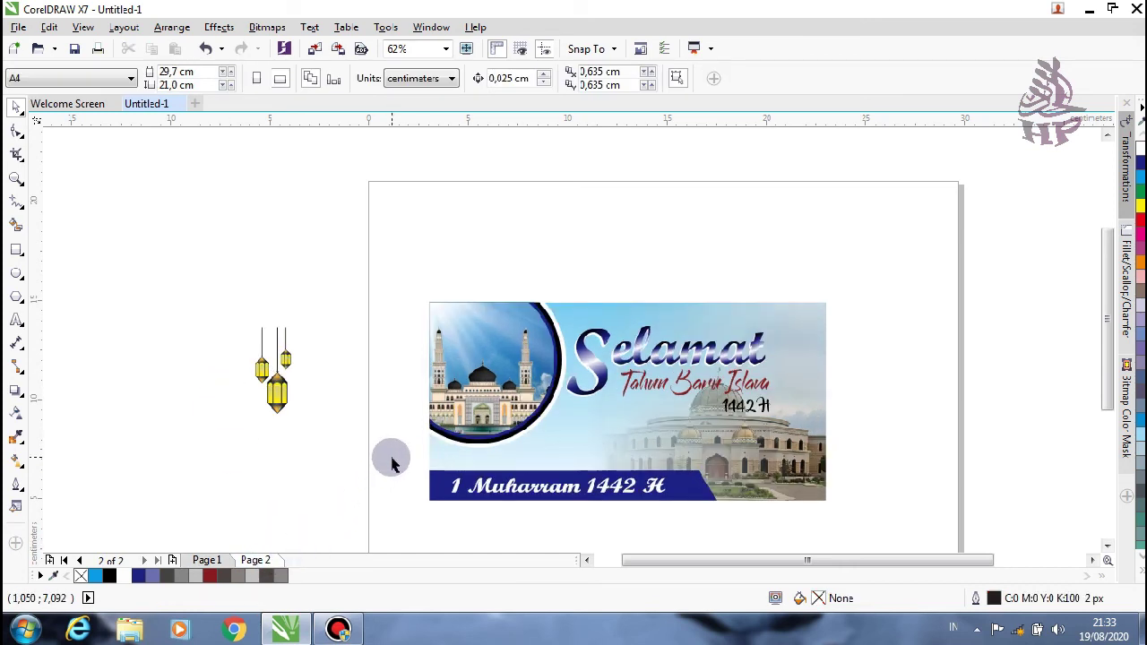
pyautogui.moveTo(246, 309); pyautogui.dragTo(336, 444)
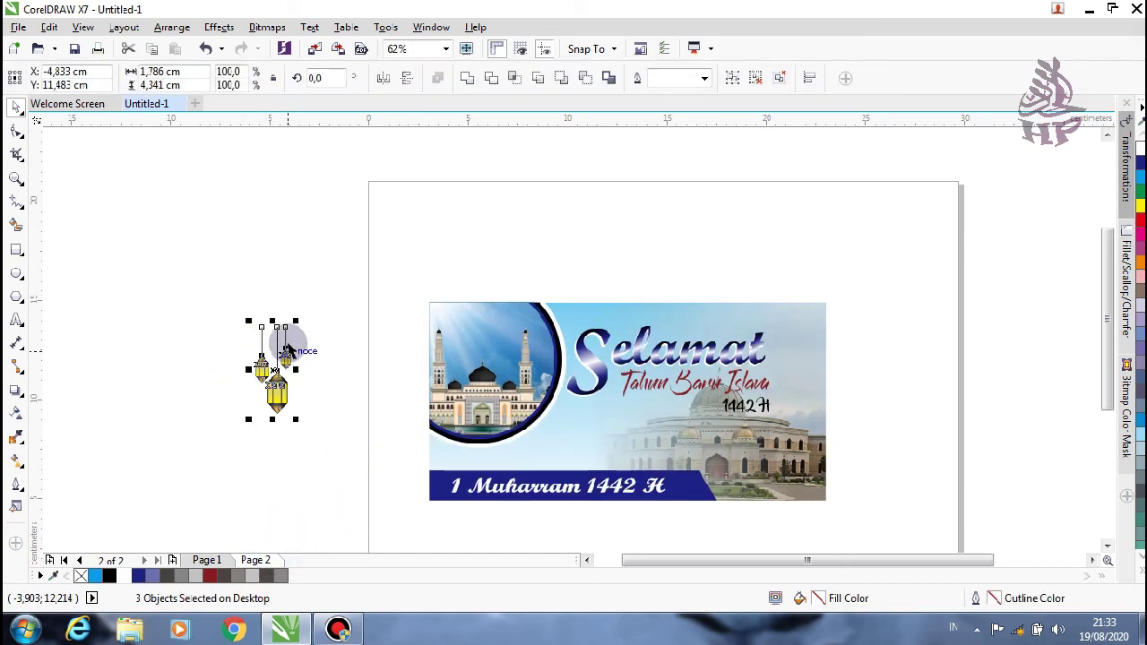
pyautogui.moveTo(276, 330)
pyautogui.mouseDown()
pyautogui.moveTo(806, 305)
pyautogui.moveTo(459, 323)
pyautogui.moveTo(461, 303)
pyautogui.mouseUp()
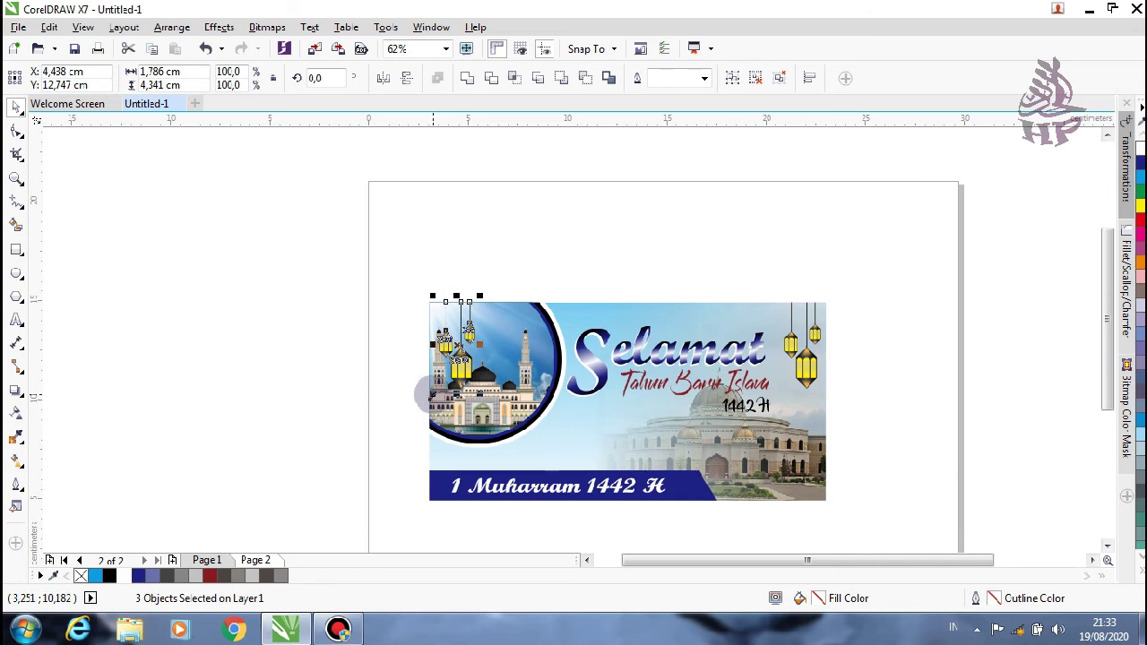
pyautogui.moveTo(430, 395); pyautogui.dragTo(438, 380)
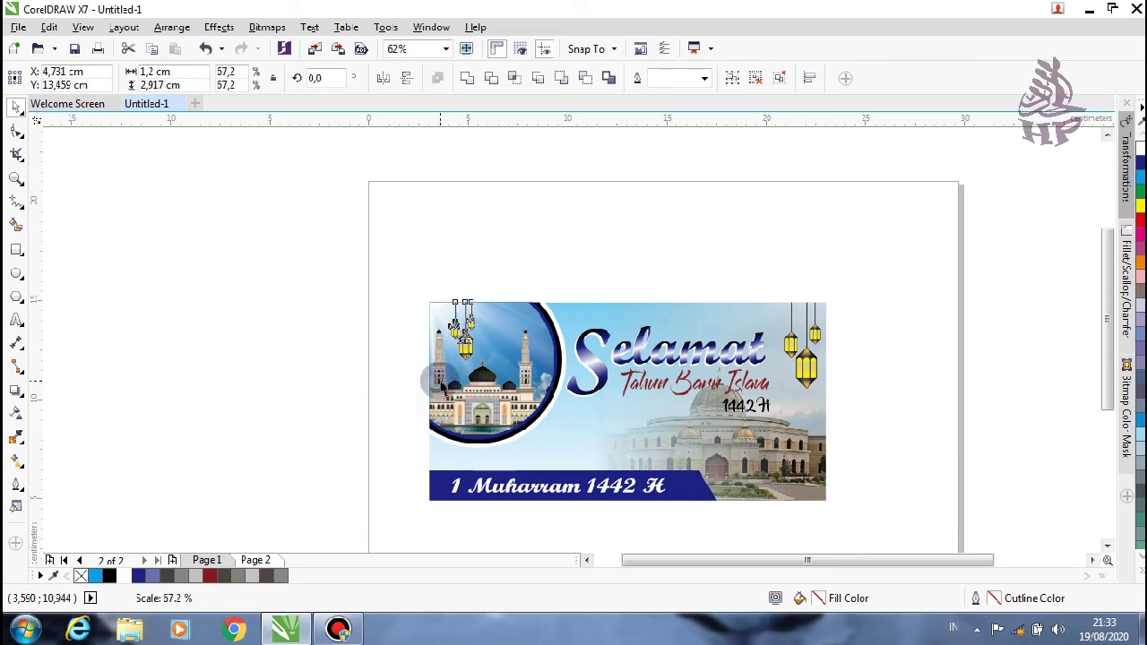
# - Group all 13 banner objects together
pyautogui.click(347, 367)
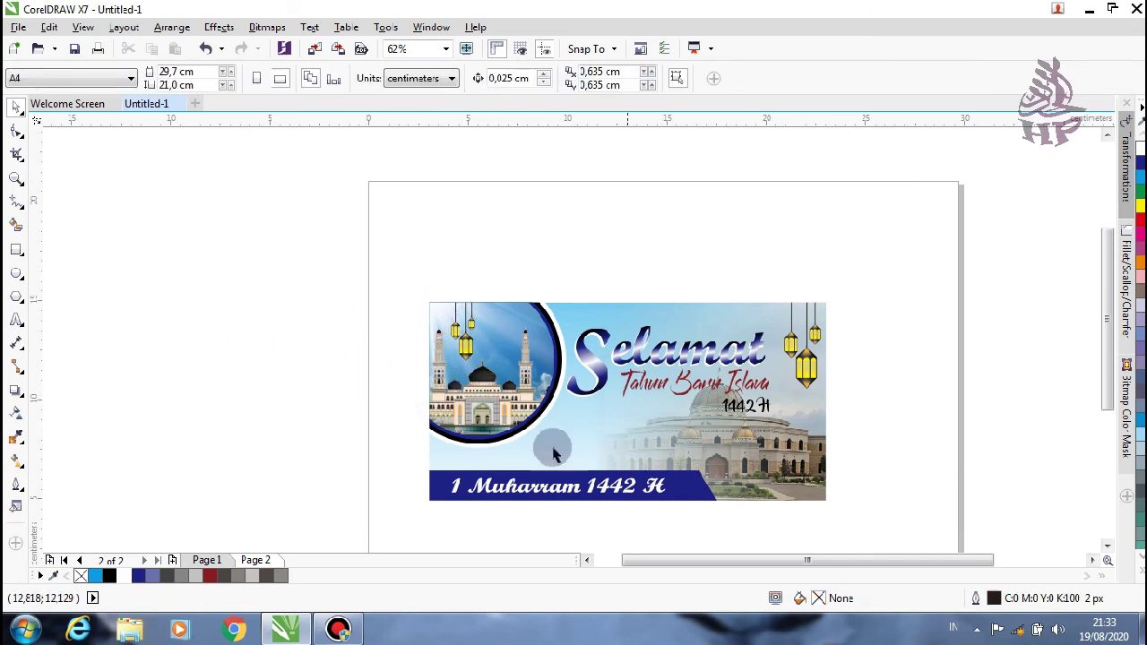
pyautogui.moveTo(295, 233)
pyautogui.mouseDown()
pyautogui.moveTo(868, 540)
pyautogui.moveTo(896, 530)
pyautogui.mouseUp()
pyautogui.click(732, 81)
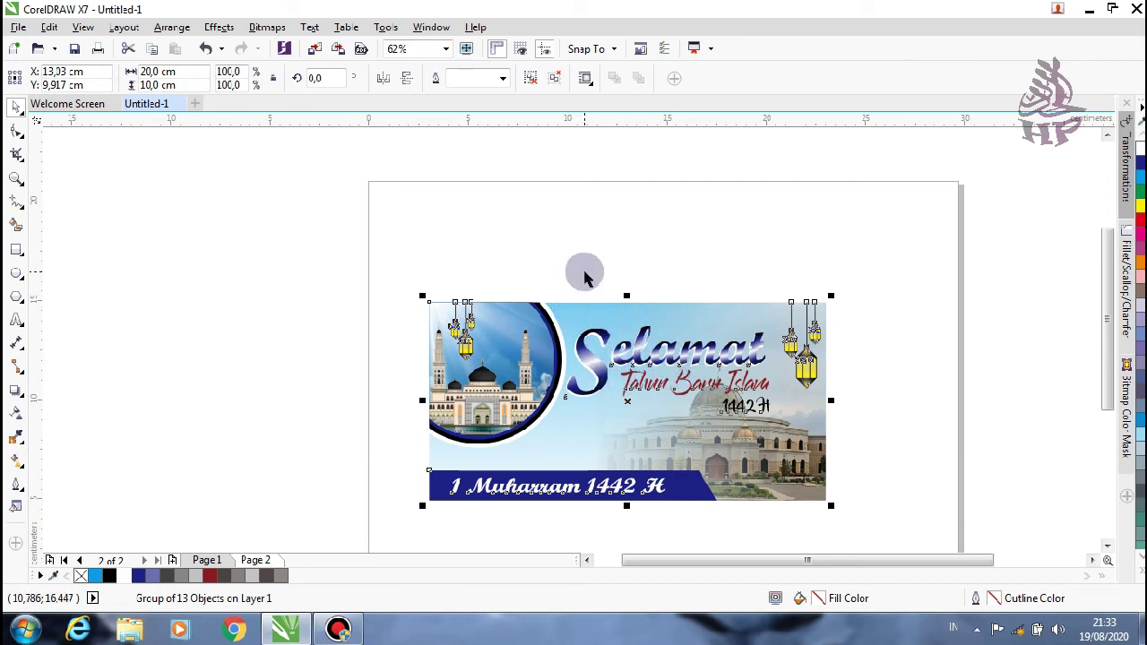
# - Export the banner as a JPG named 'selamat th baru'
pyautogui.hotkey('ctrl', 'e')
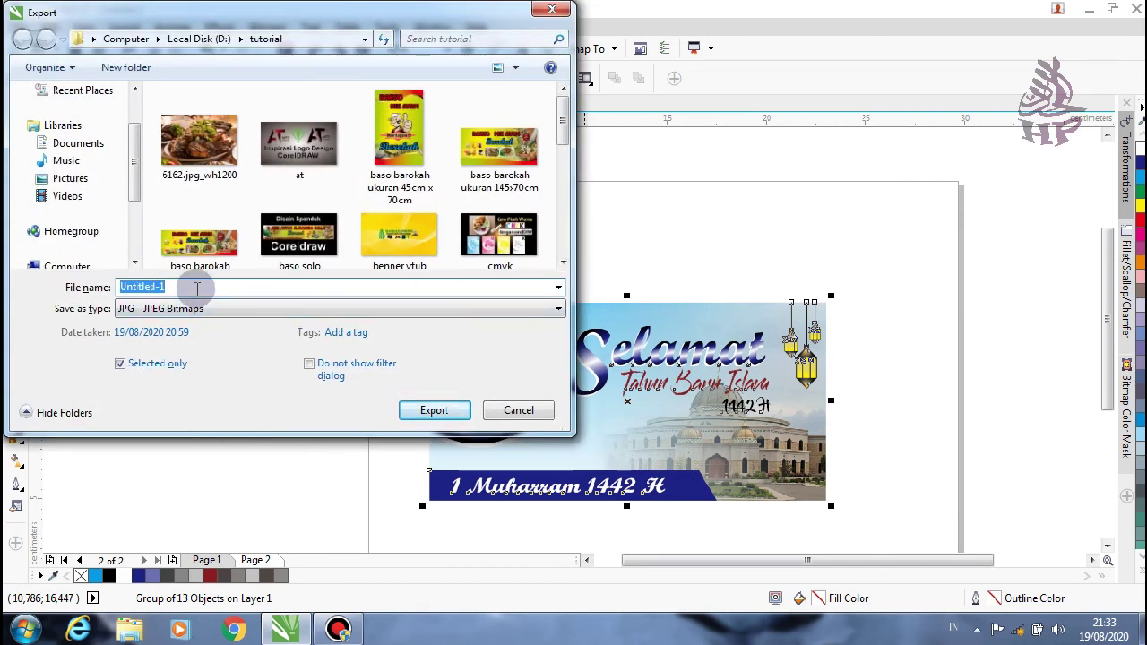
pyautogui.write('selamat th baru')
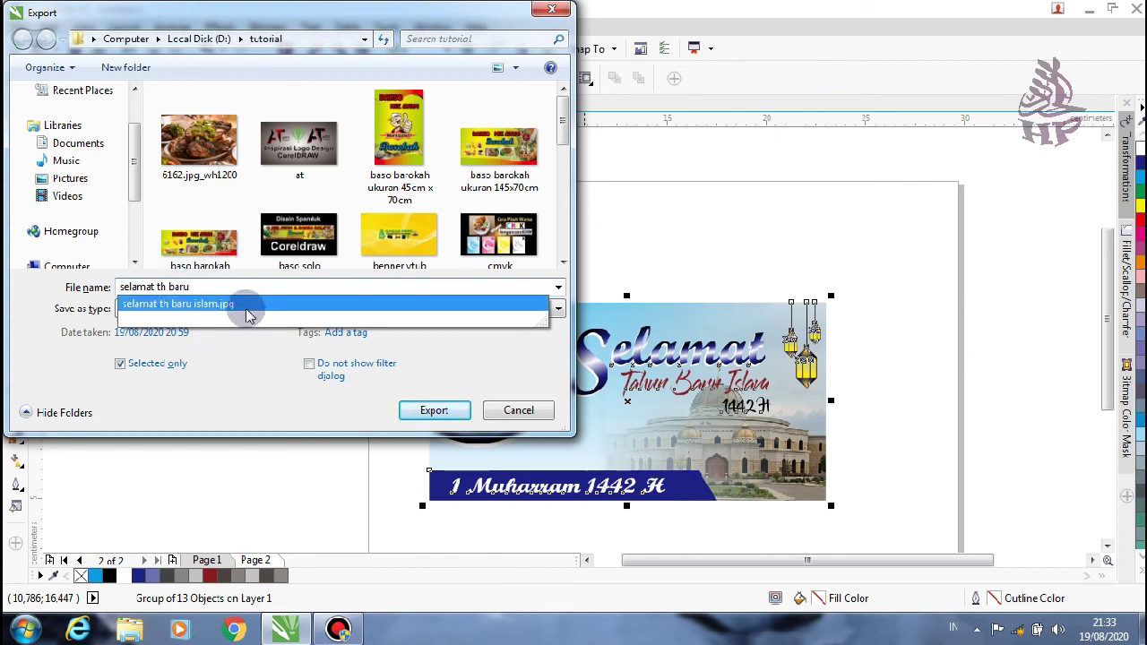
pyautogui.click(452, 412)
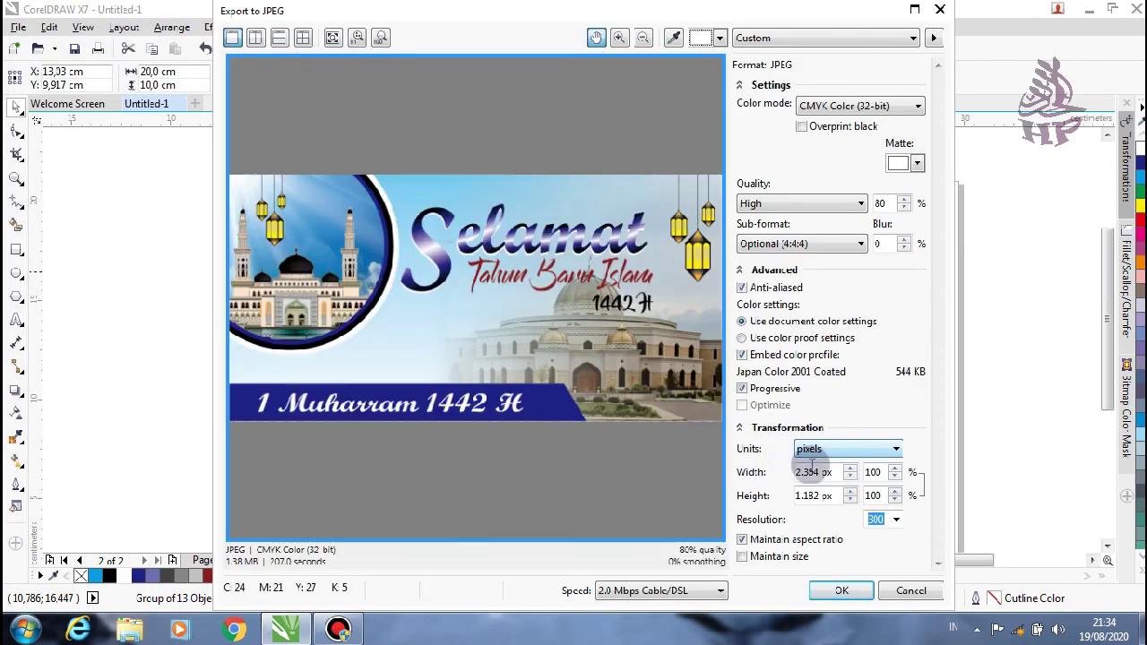
# - Set the JPEG export to centimeters, resolution 100, and width 200 cm
pyautogui.click(892, 451)
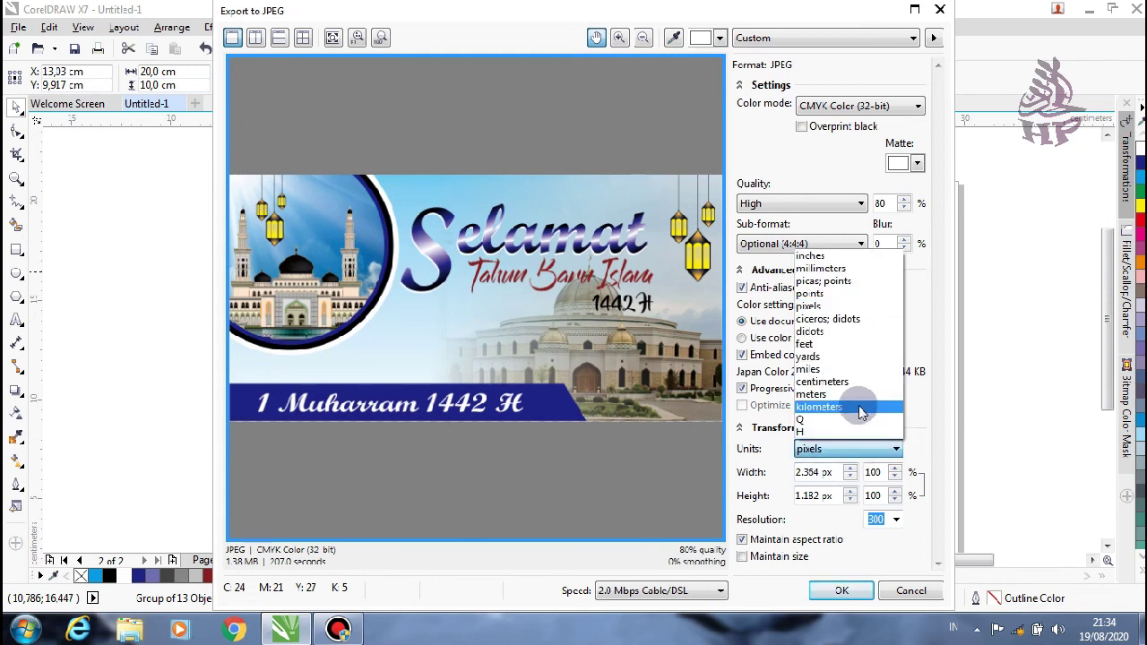
pyautogui.click(829, 384)
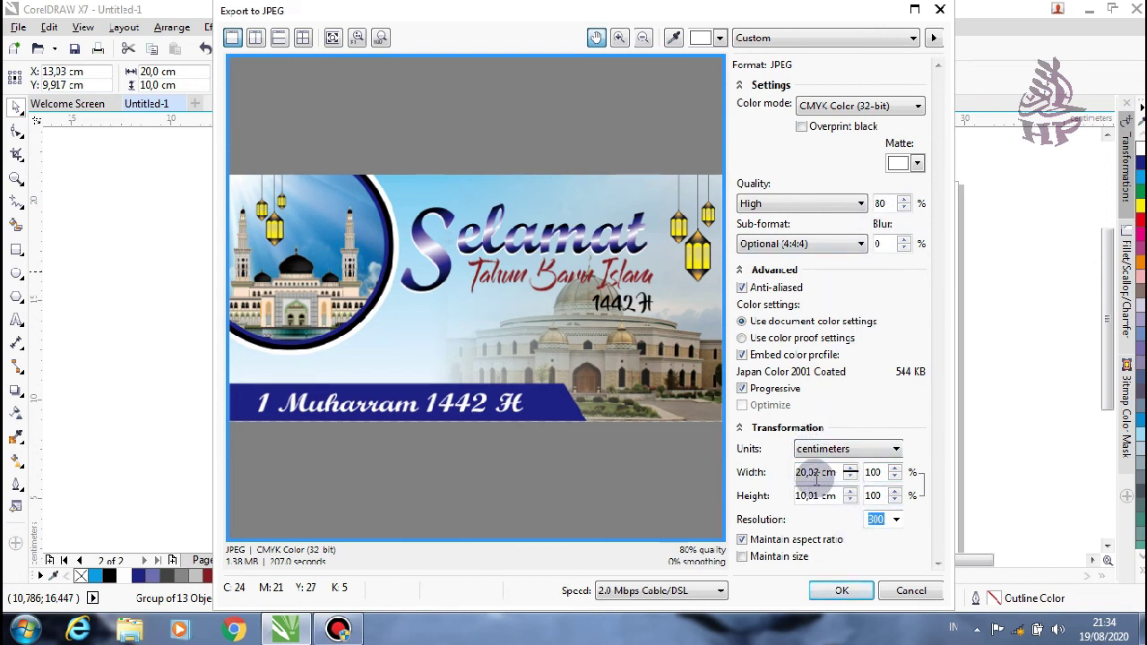
pyautogui.click(898, 523)
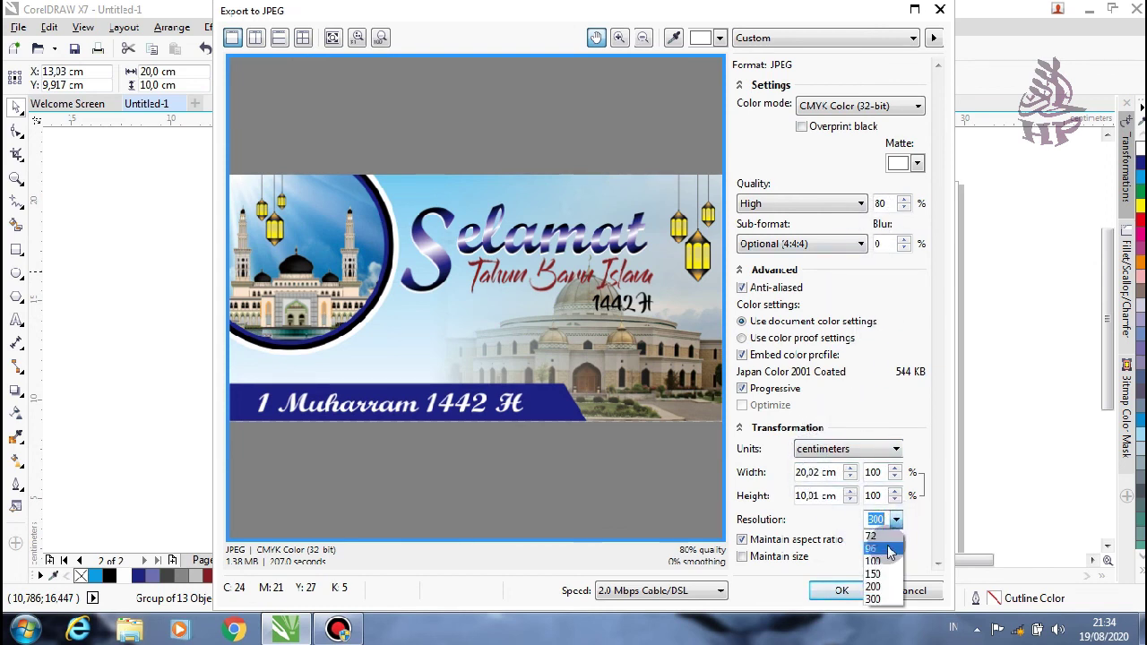
pyautogui.click(878, 559)
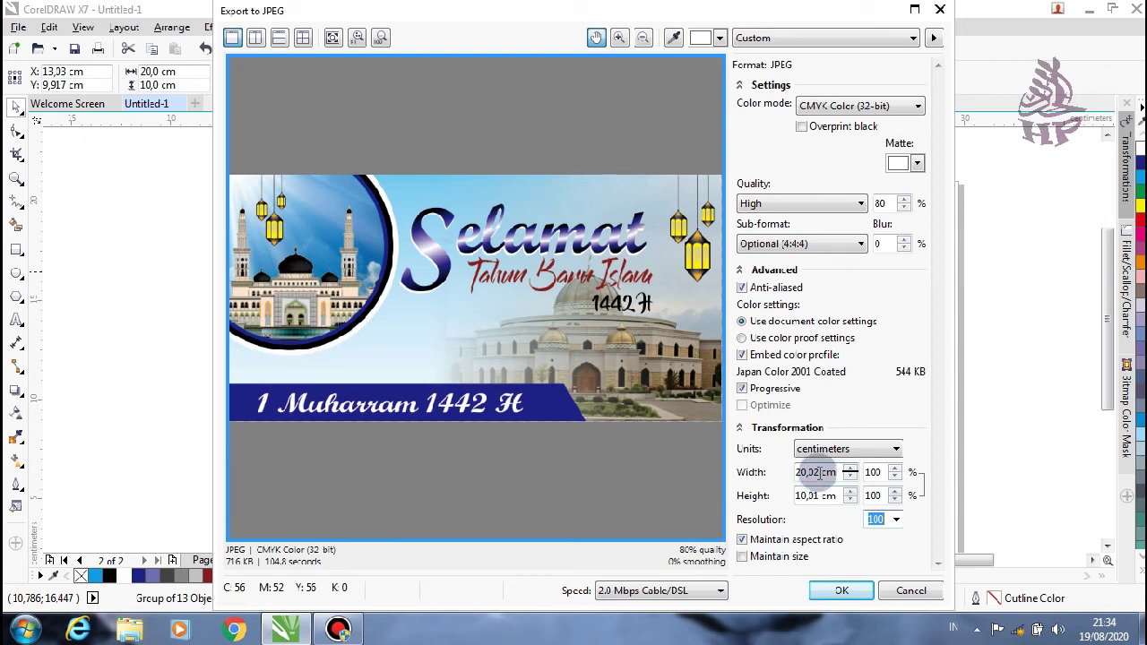
pyautogui.moveTo(815, 472); pyautogui.dragTo(790, 477)
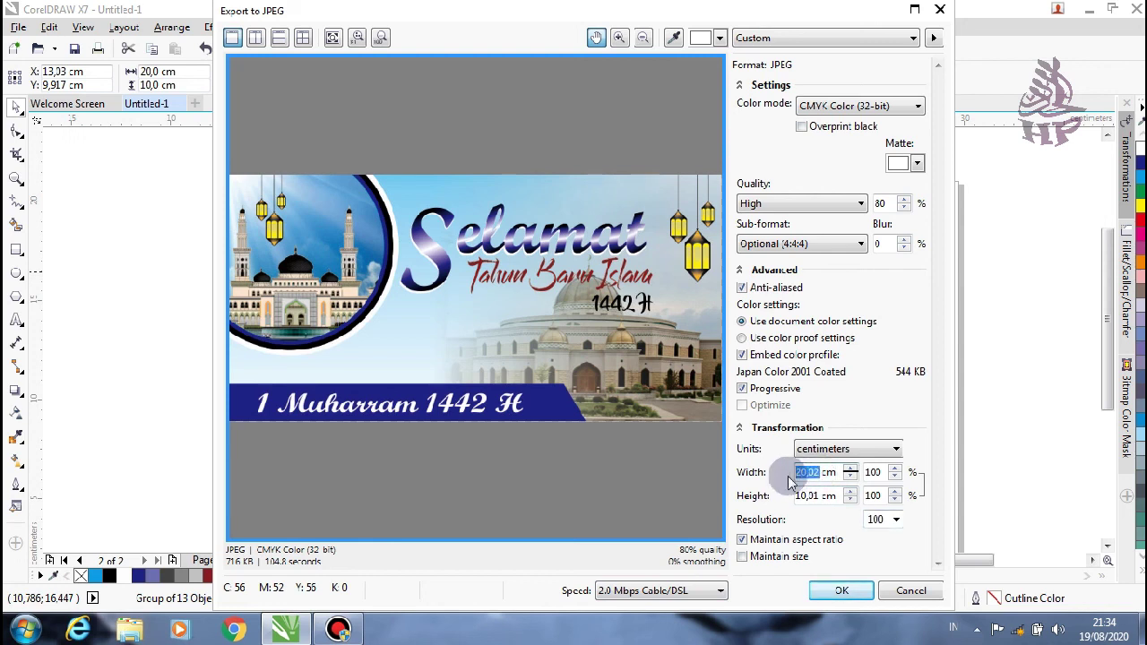
pyautogui.write('2')
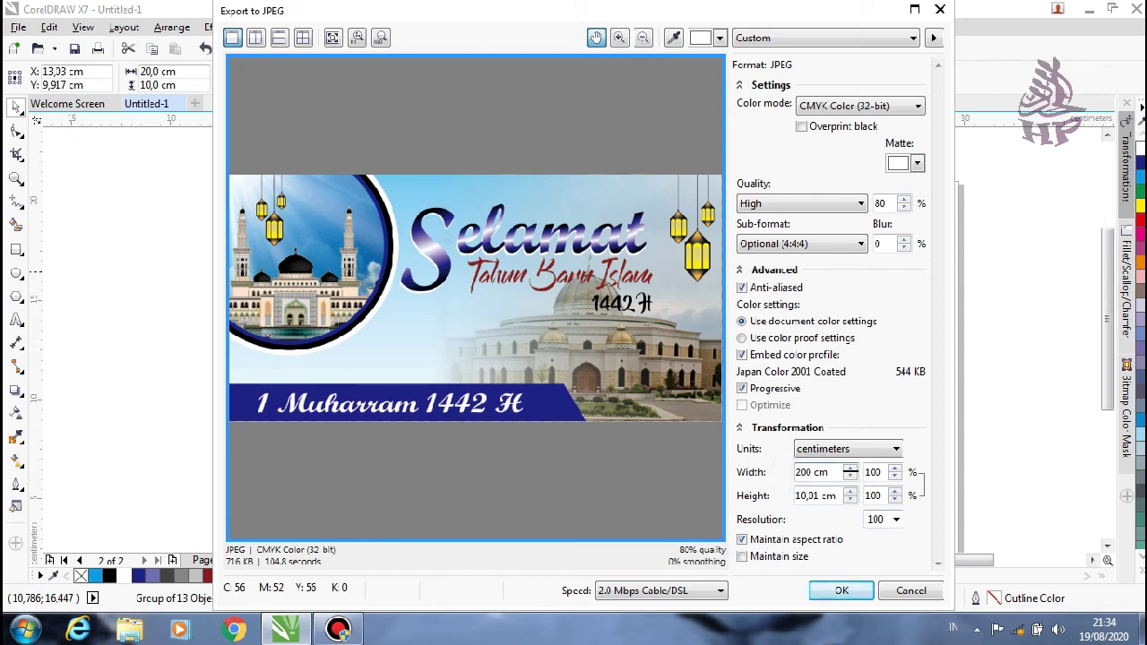
pyautogui.click(795, 494)
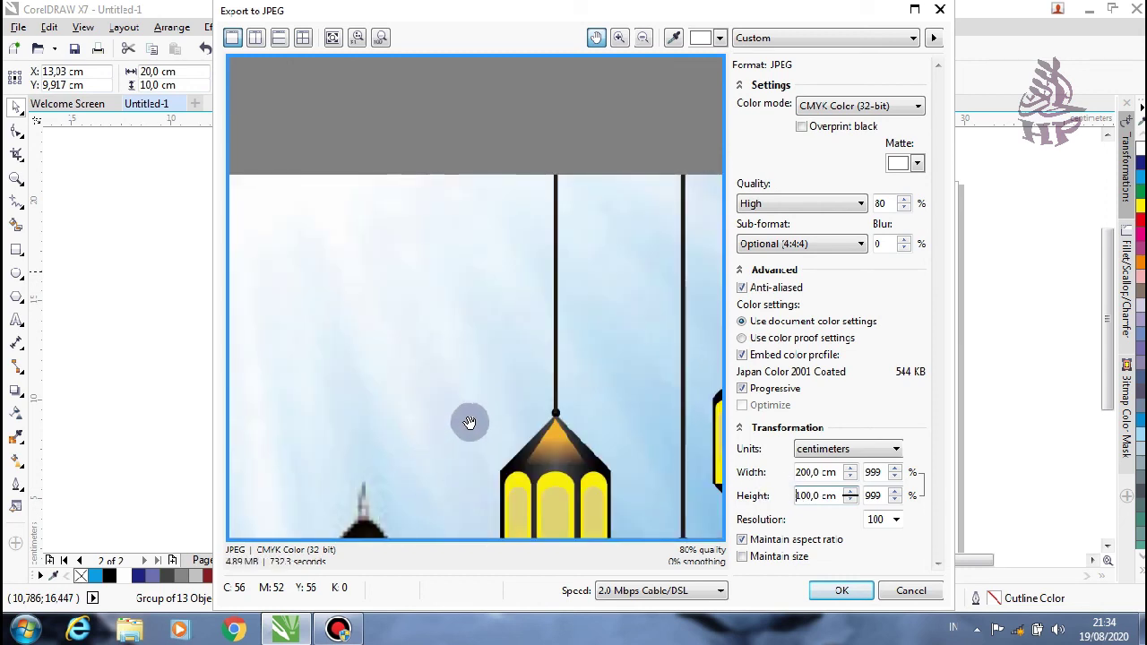
# - Pan the export preview to inspect the lanterns and sky area
pyautogui.moveTo(349, 336); pyautogui.dragTo(457, 418)
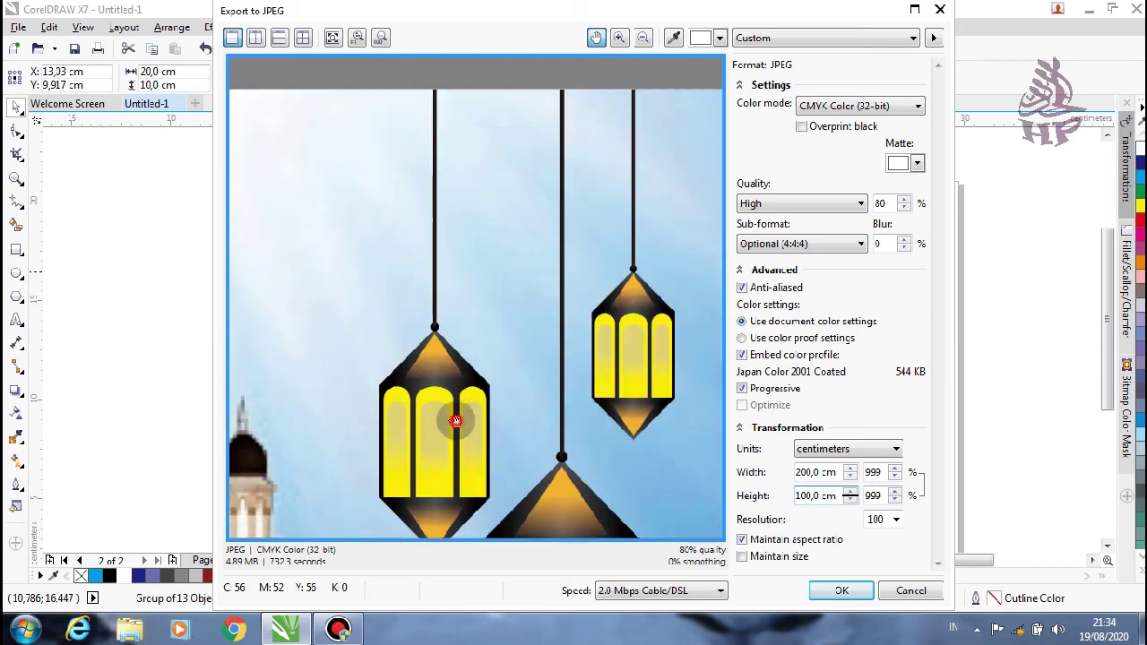
pyautogui.moveTo(351, 329); pyautogui.dragTo(463, 422)
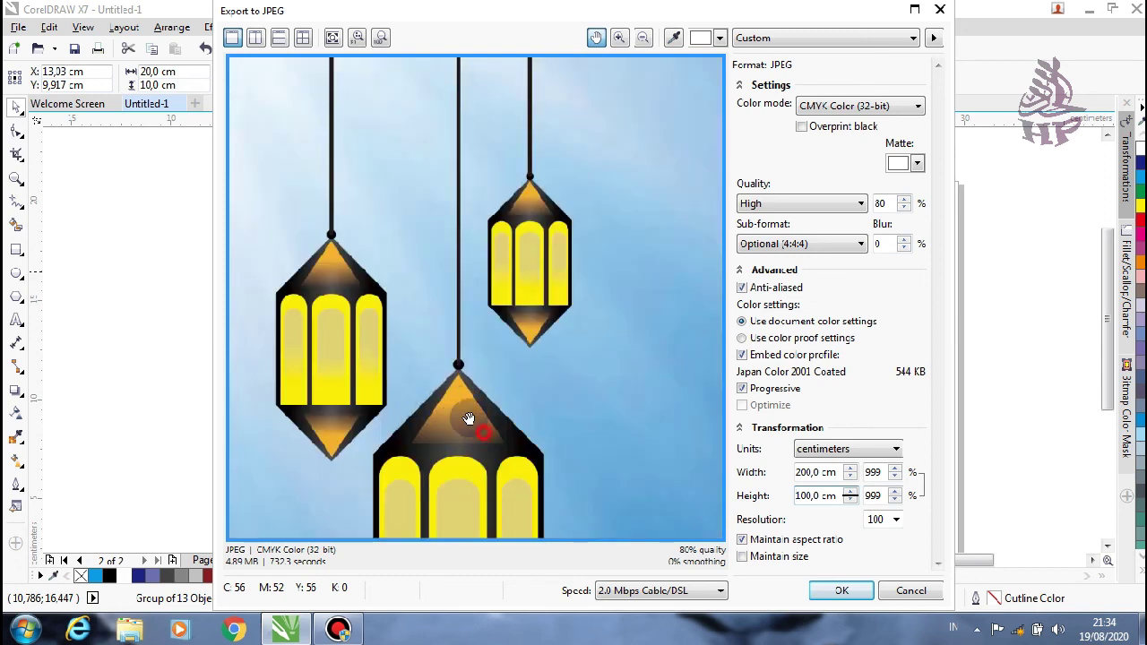
pyautogui.moveTo(397, 358)
pyautogui.mouseDown()
pyautogui.moveTo(480, 389)
pyautogui.moveTo(417, 341)
pyautogui.mouseUp()
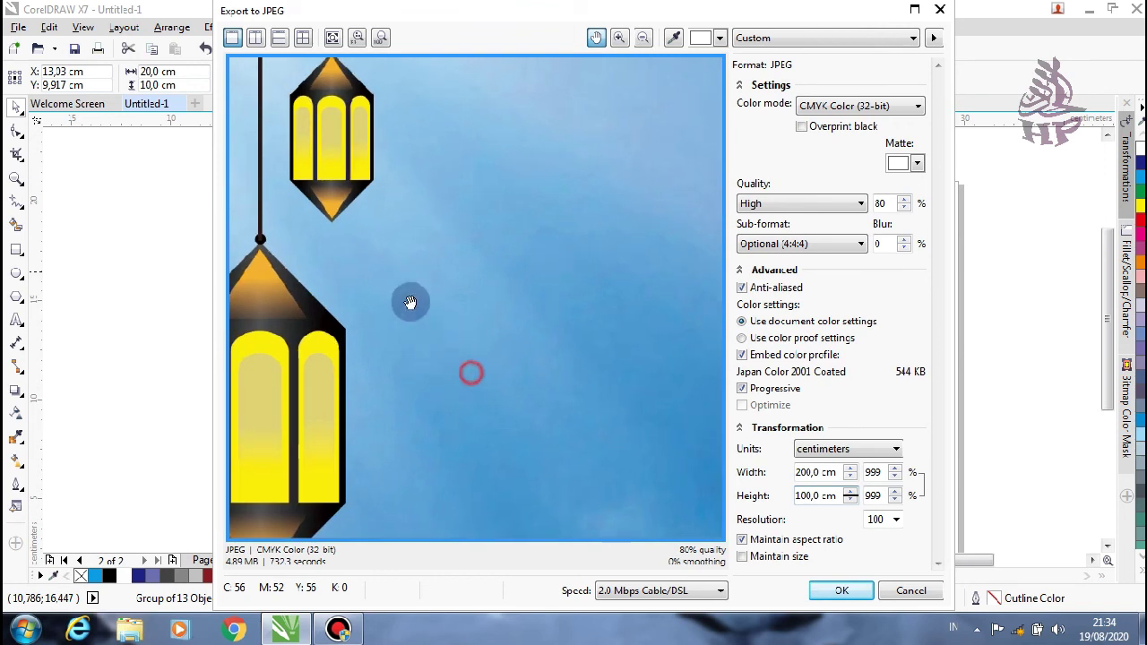
pyautogui.moveTo(422, 330); pyautogui.dragTo(501, 417)
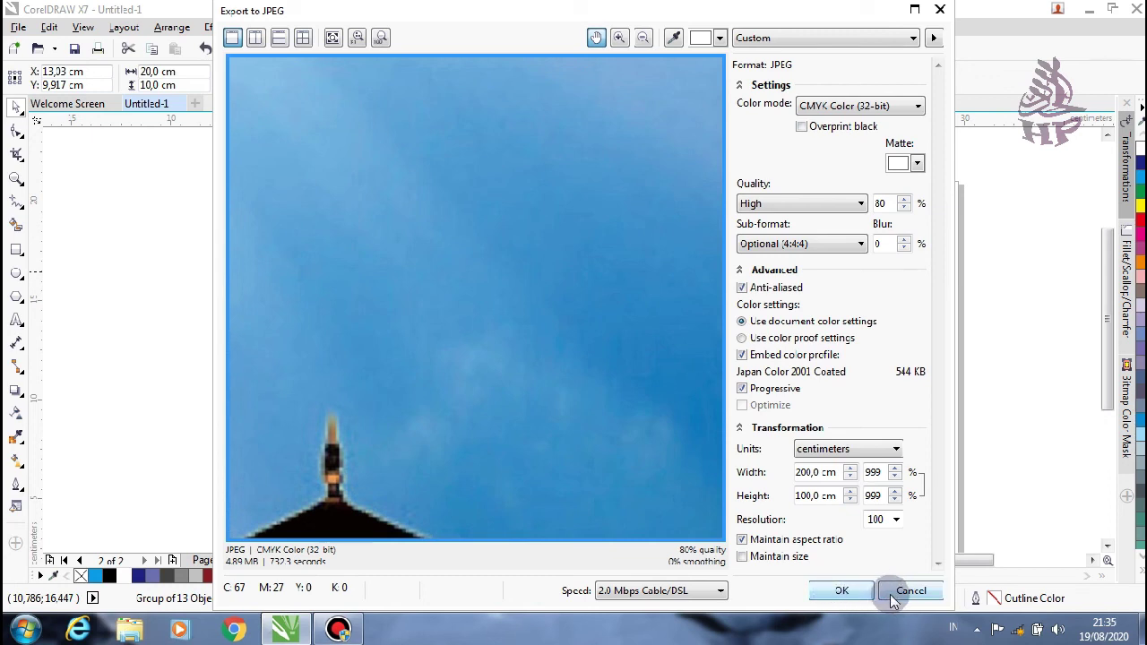
# - Close the JPEG export settings, zoom to the Selamat banner, and deselect everything
pyautogui.click(900, 596)
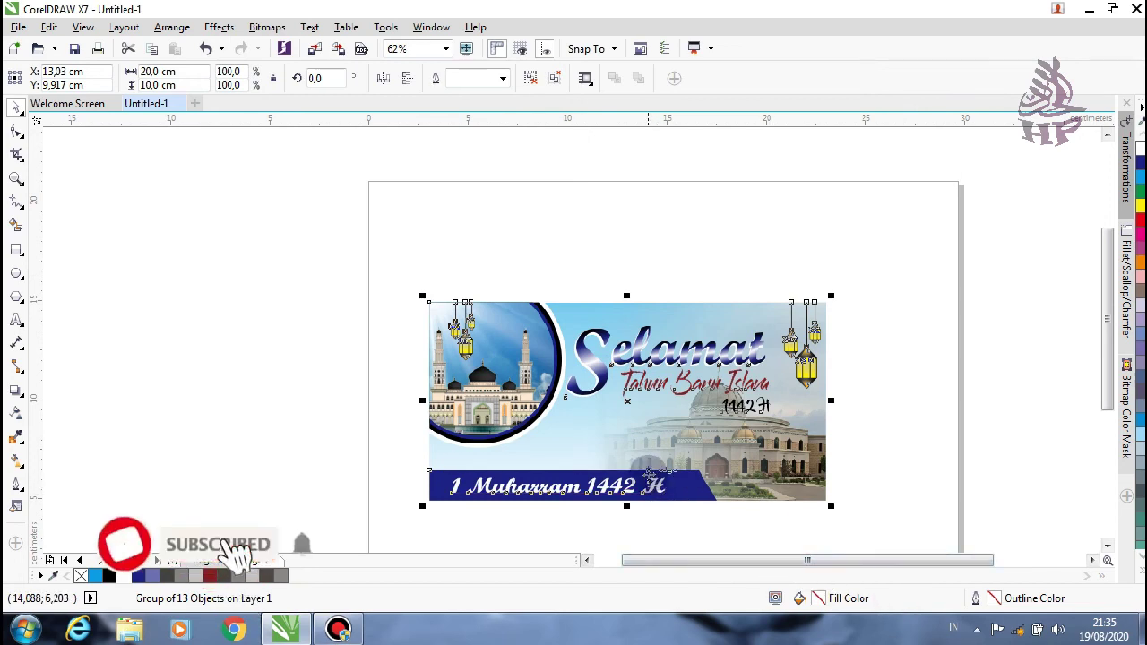
pyautogui.hotkey('shift', 'F2')
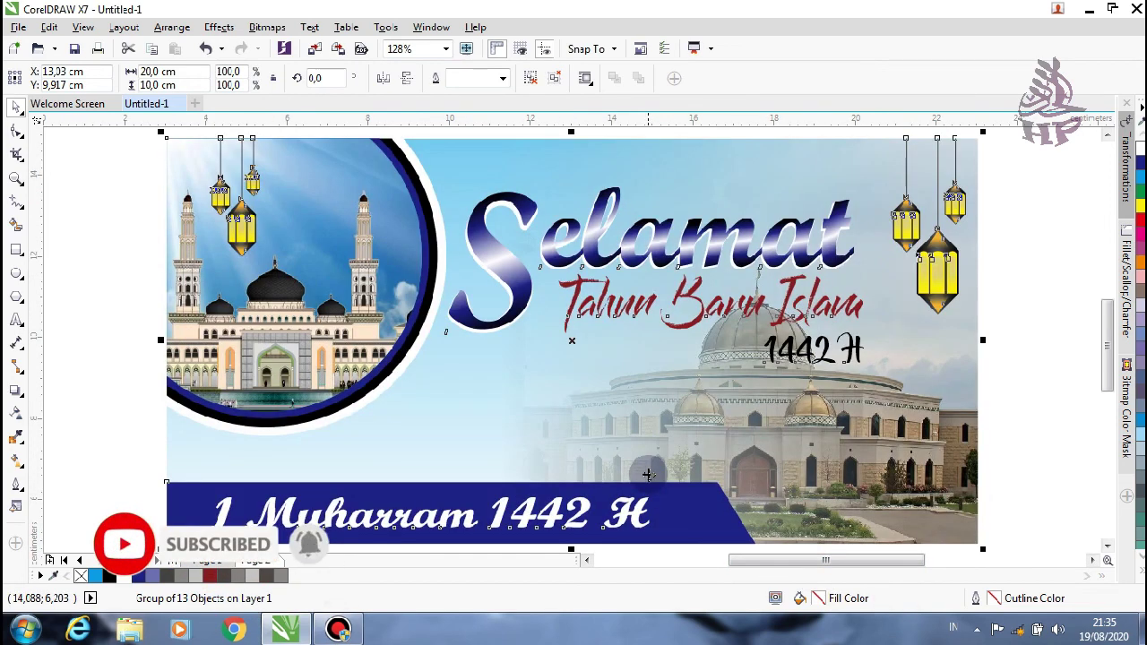
pyautogui.click(1032, 394)
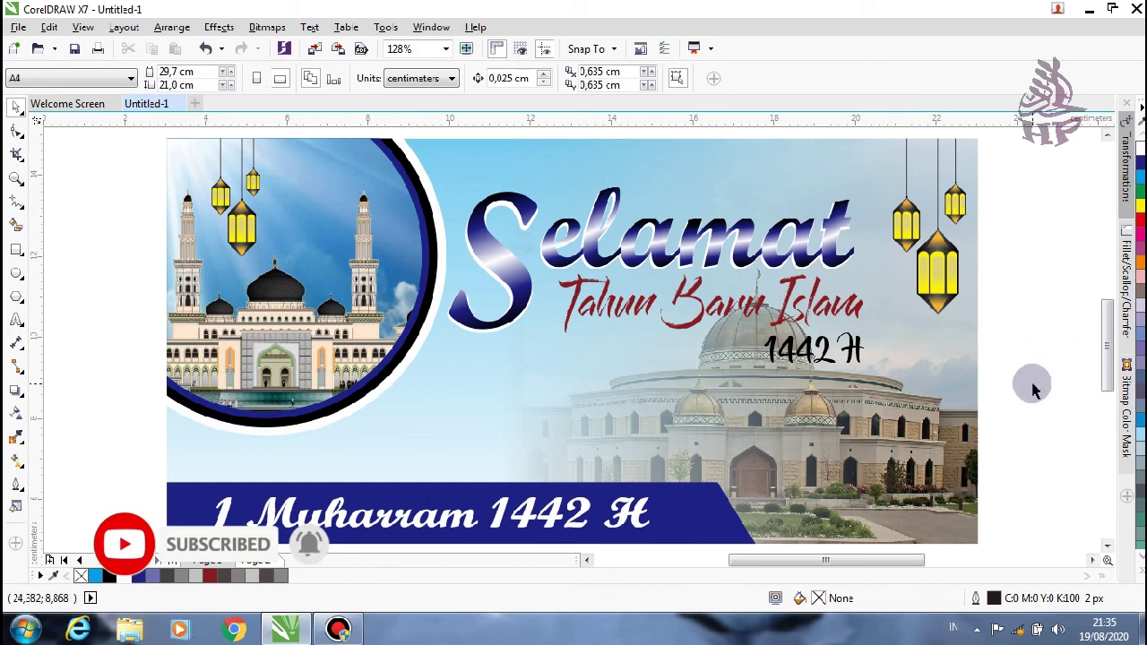